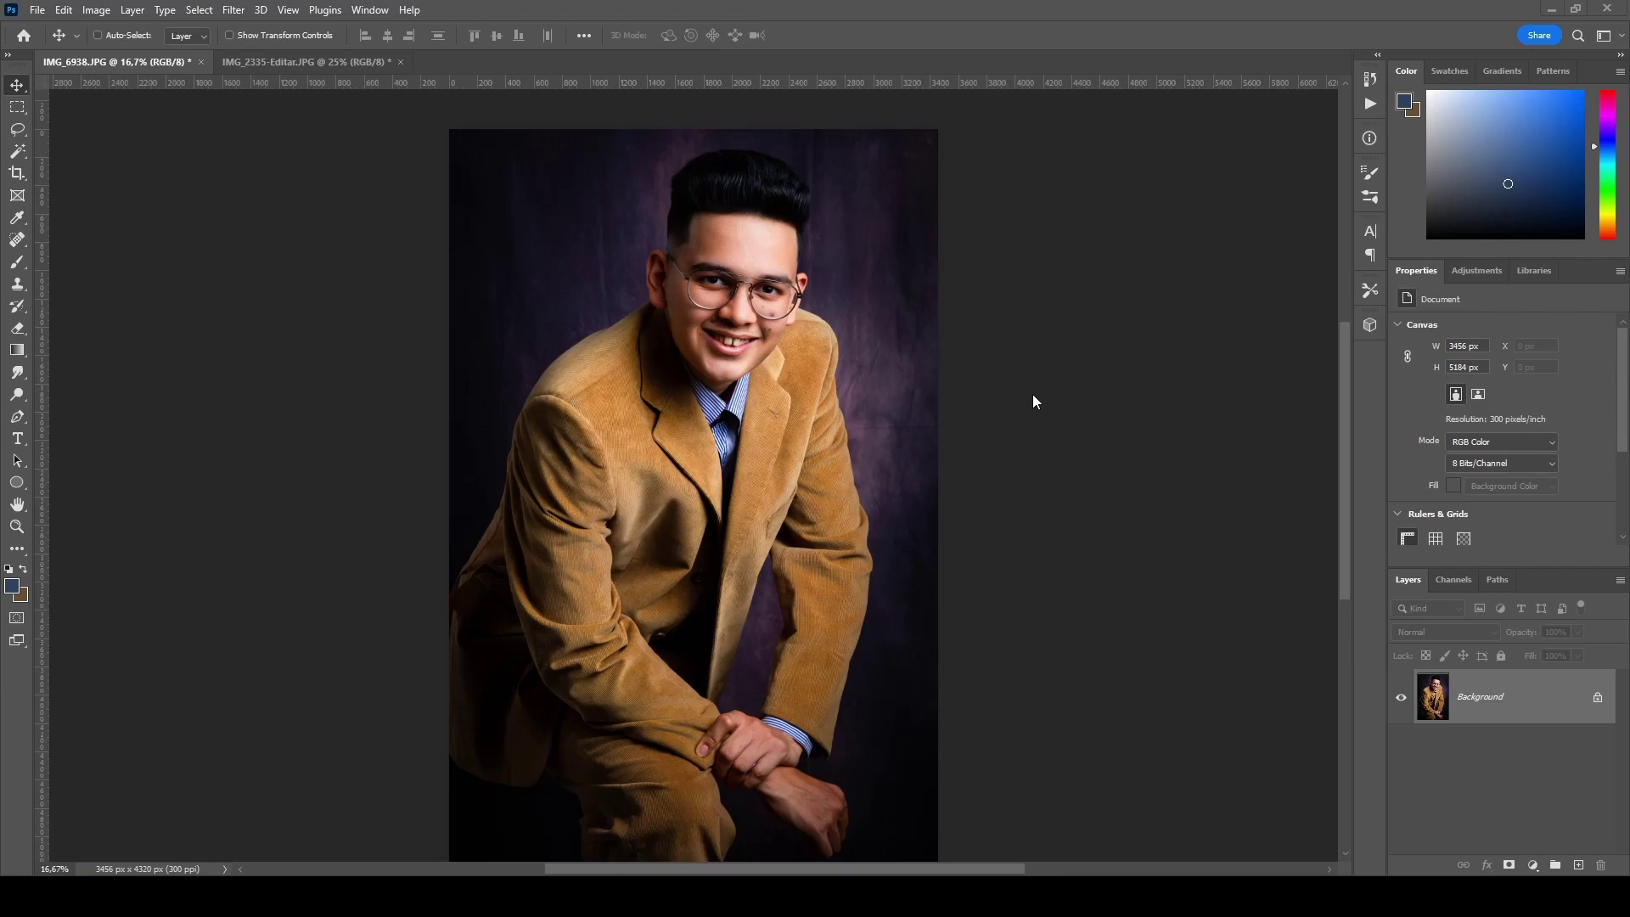
Crop IMG_6938.JPG to the 4:5 (8:10) ratio, repositioning the photo so the man's head and hair stay inside the frame.
{"action": "scroll", "coordinate": [1033, 395], "scroll_direction": "down", "scroll_amount": 1}
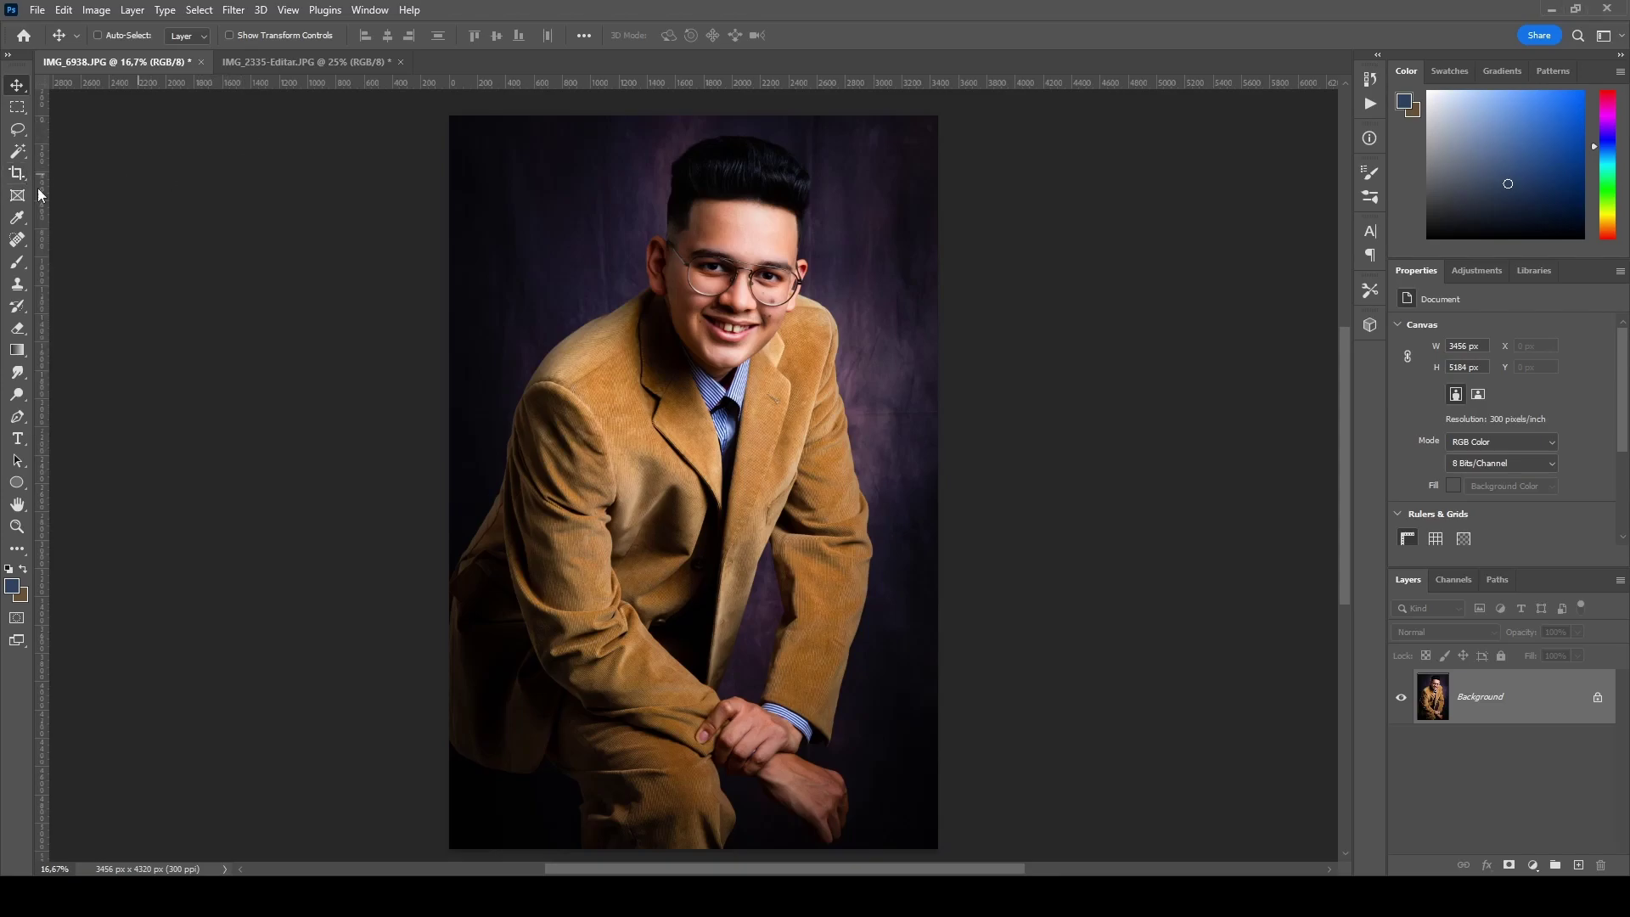
{"action": "left_click", "coordinate": [16, 175]}
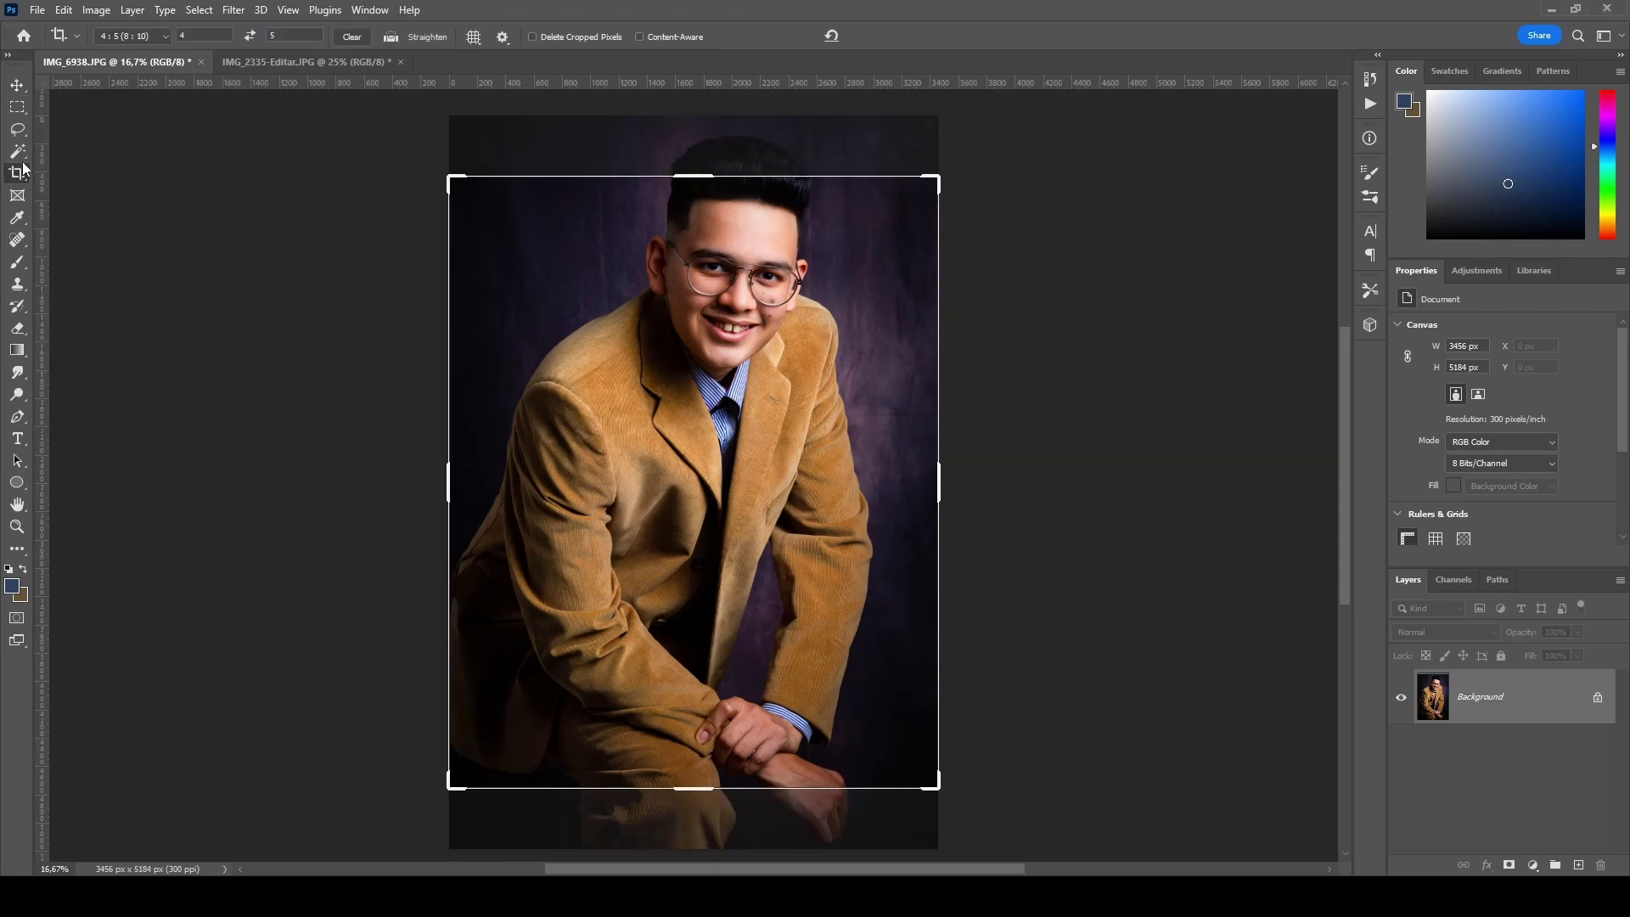
{"action": "left_click", "coordinate": [136, 36]}
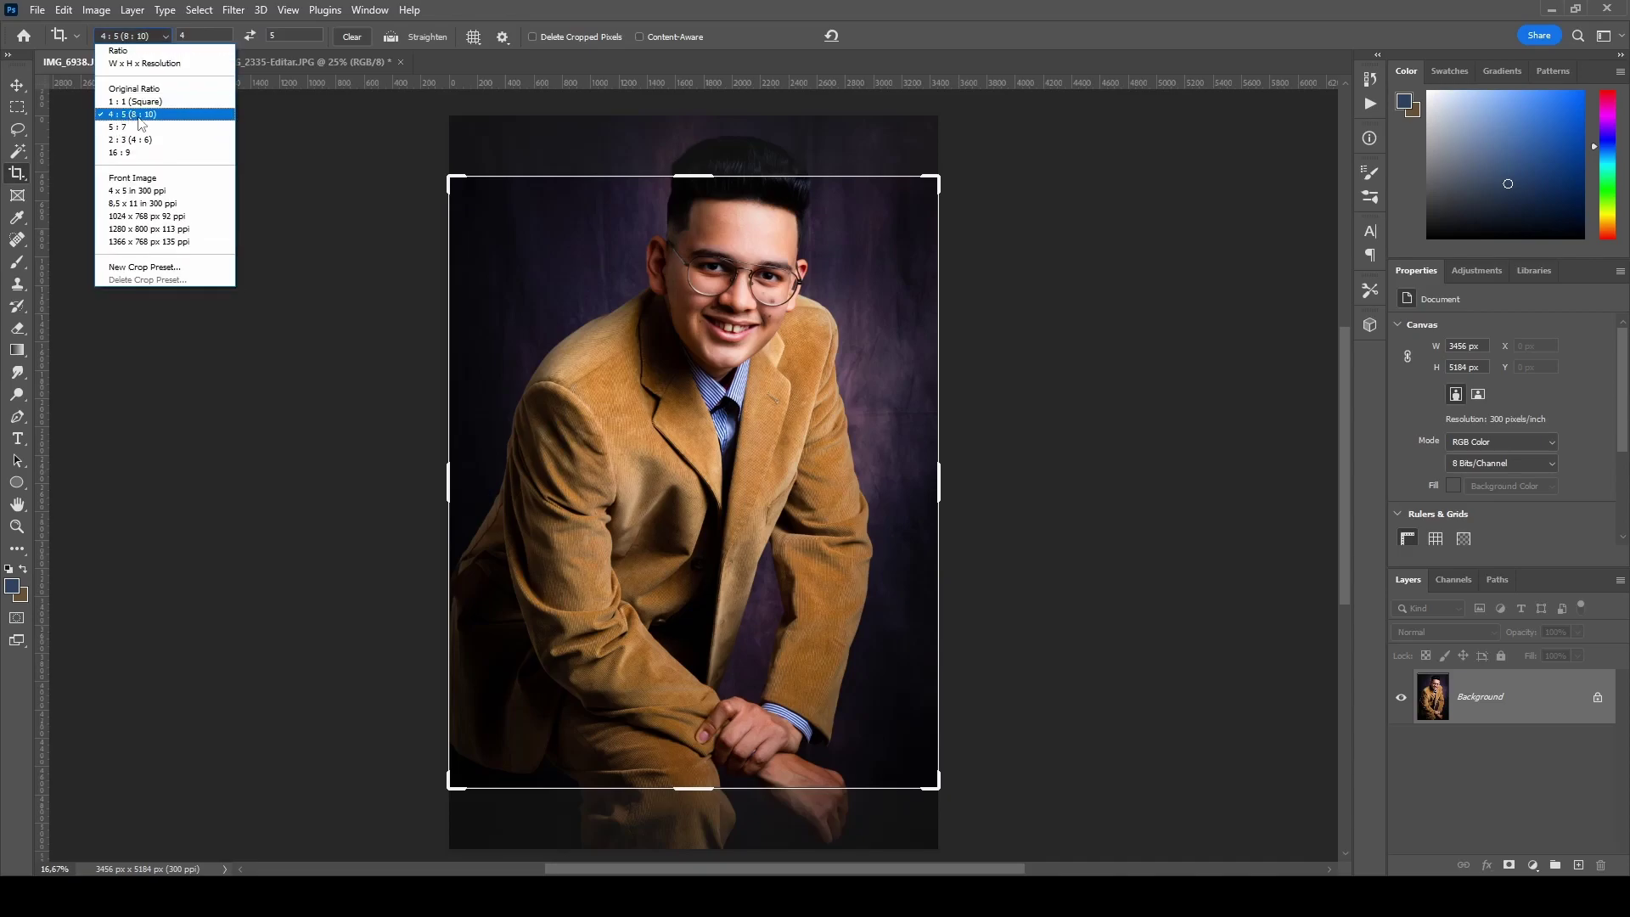
{"action": "left_click", "coordinate": [151, 115]}
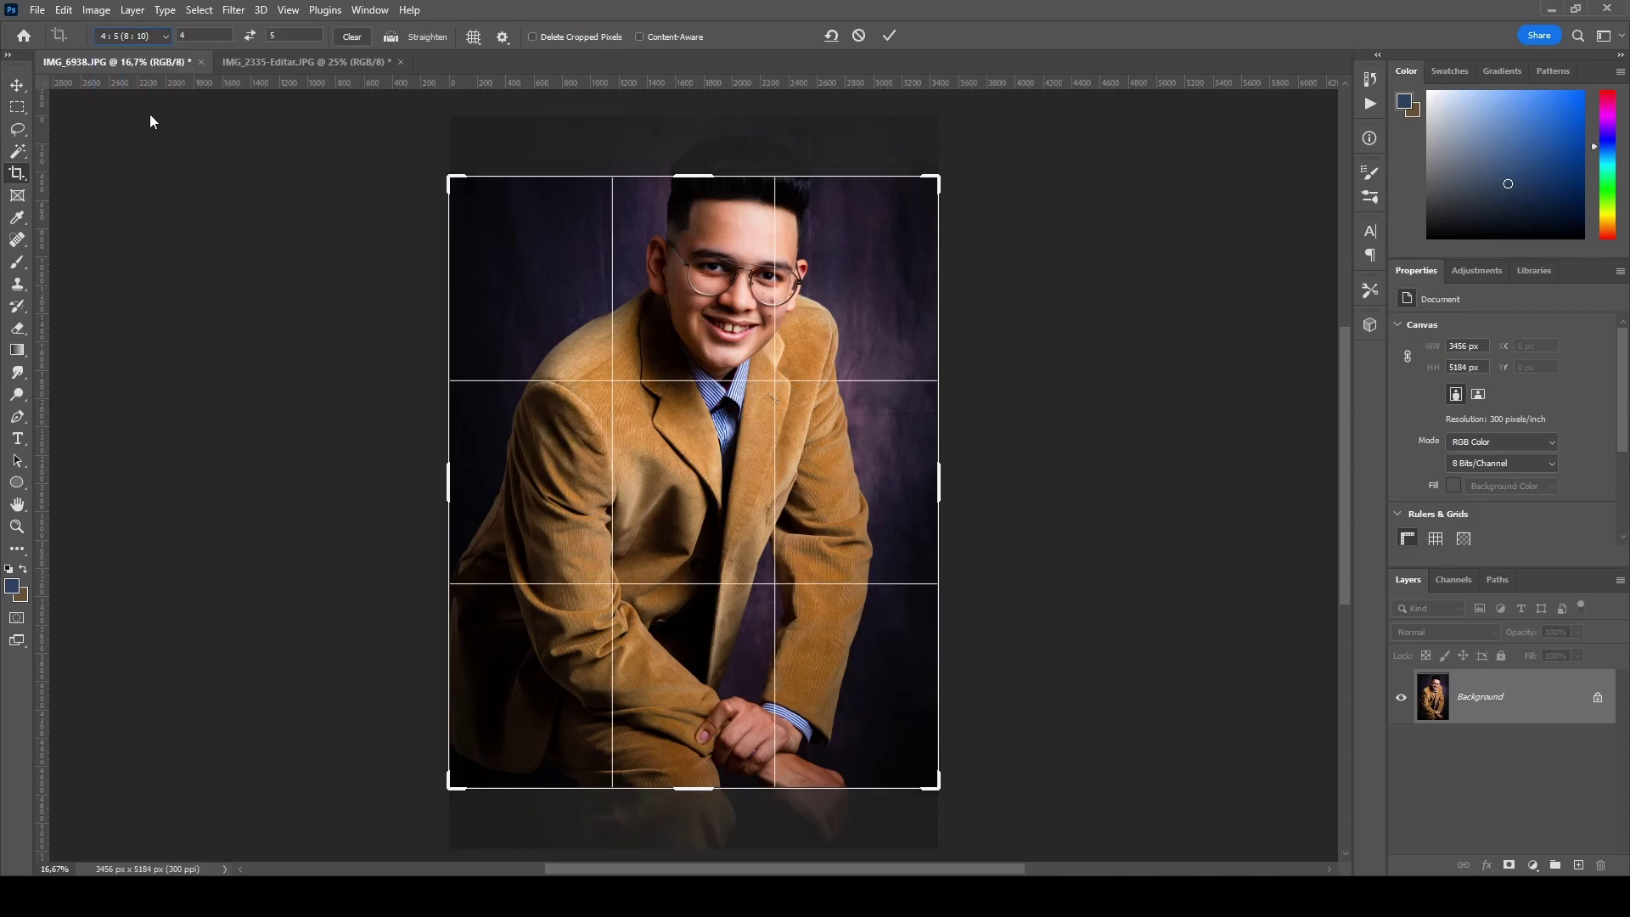
{"action": "left_click_drag", "start_coordinate": [674, 267], "coordinate": [671, 330]}
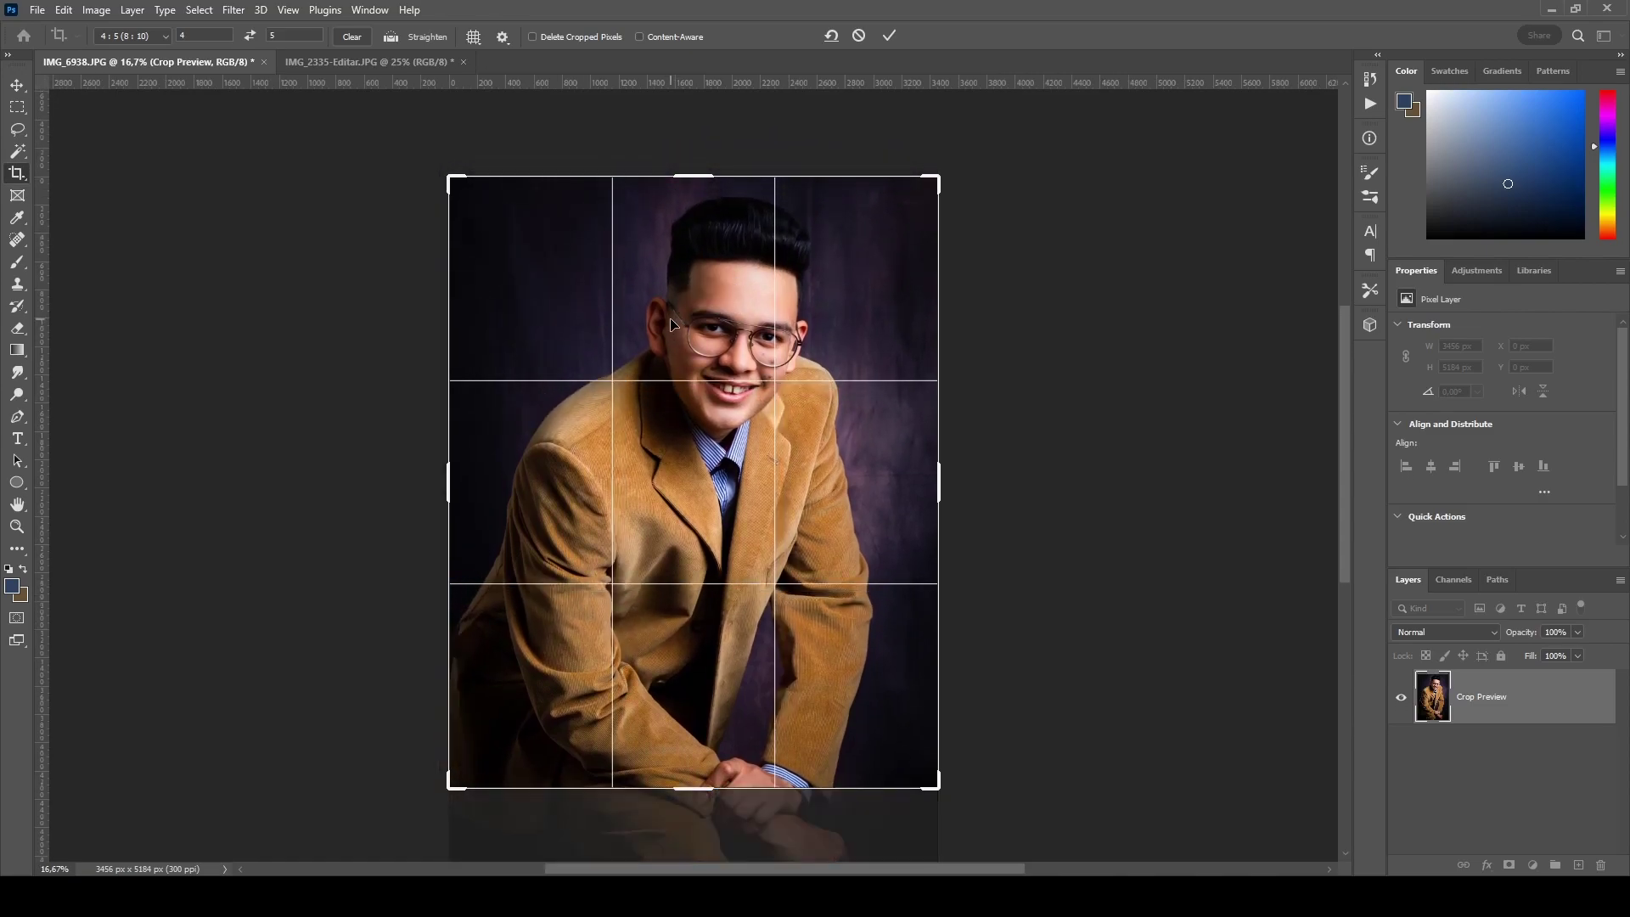
{"action": "left_click", "coordinate": [889, 34]}
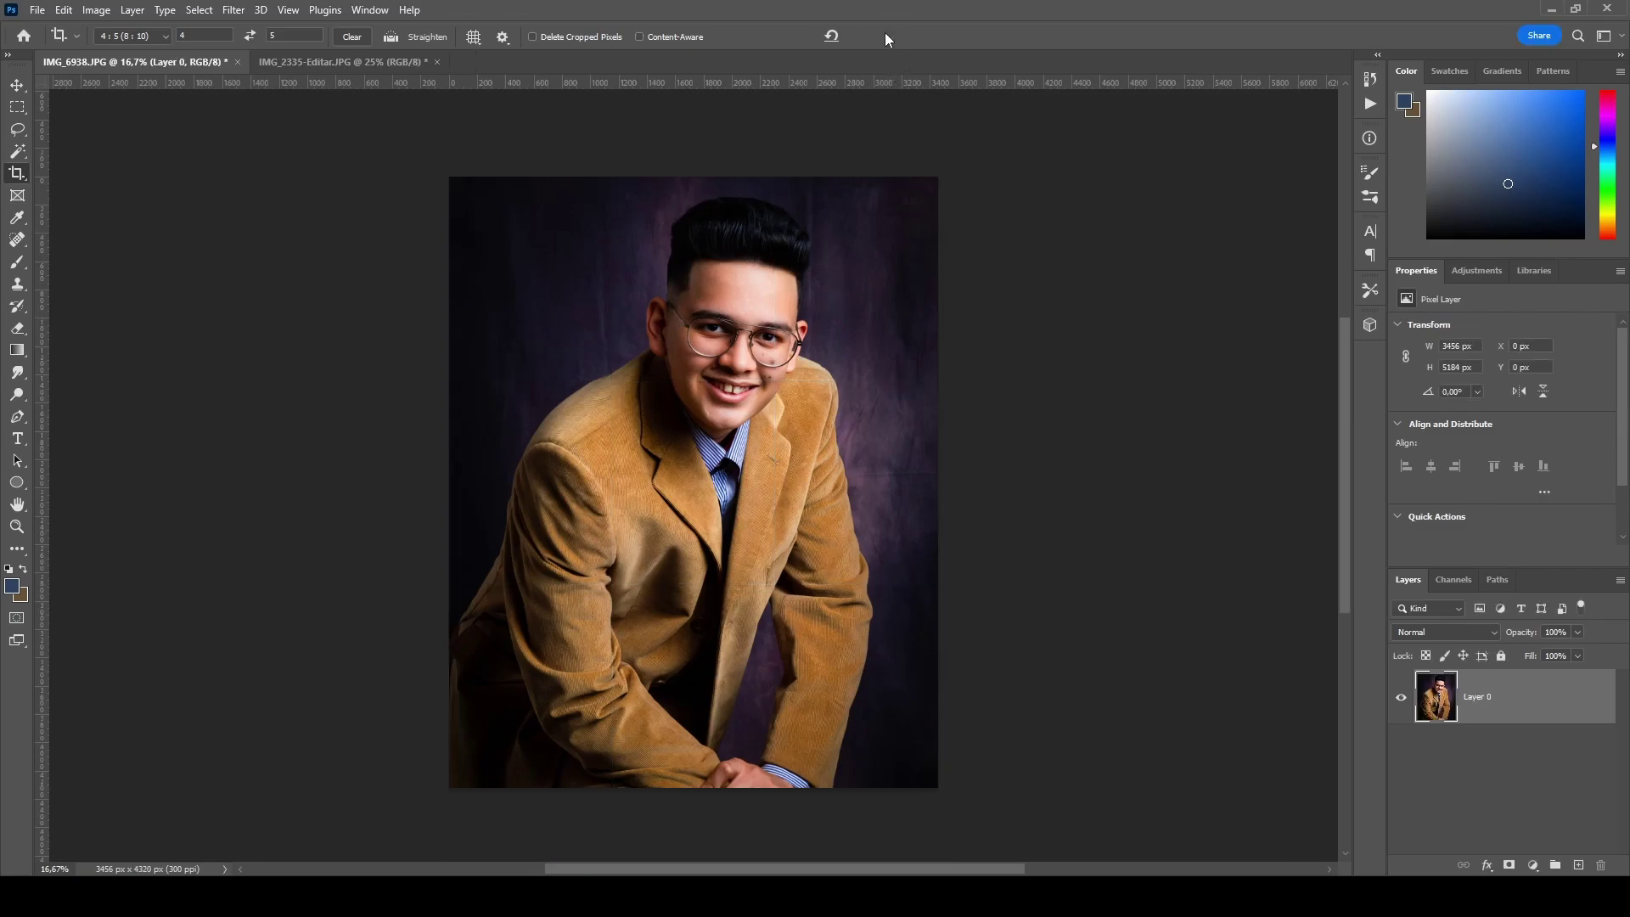
Undo the crop by returning IMG_6938.JPG to its Open state in the history.
{"action": "left_click", "coordinate": [1369, 79]}
{"action": "left_click", "coordinate": [1202, 136]}
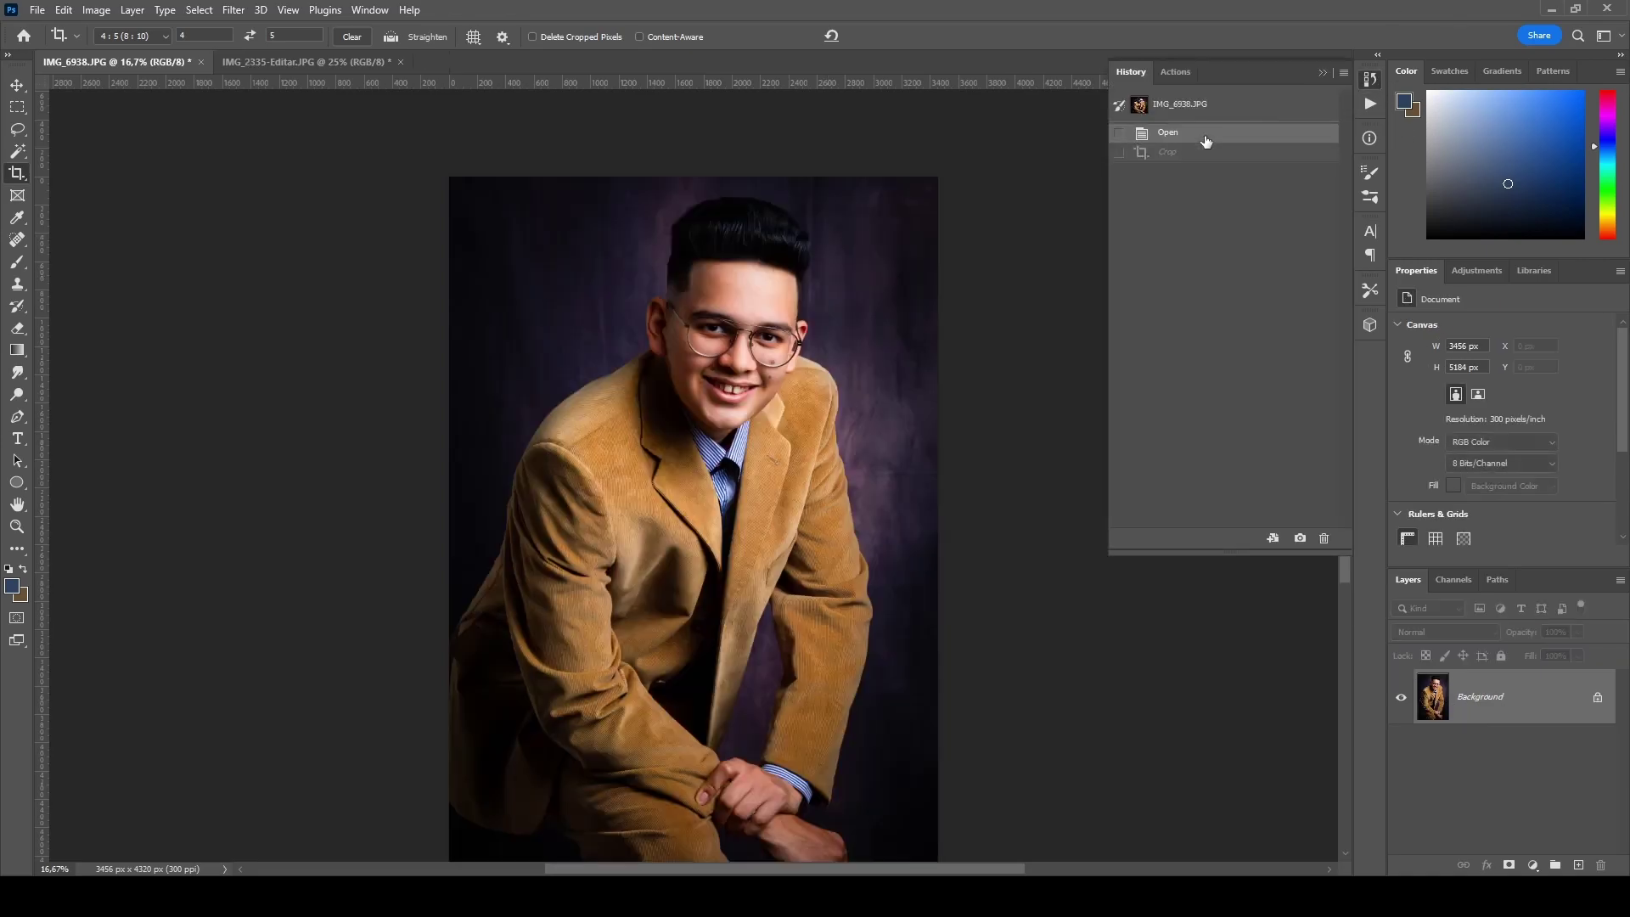
{"action": "left_click", "coordinate": [1322, 73]}
{"action": "scroll", "coordinate": [980, 231], "scroll_direction": "down", "scroll_amount": 2}
{"action": "scroll", "coordinate": [981, 231], "scroll_direction": "down", "scroll_amount": 3}
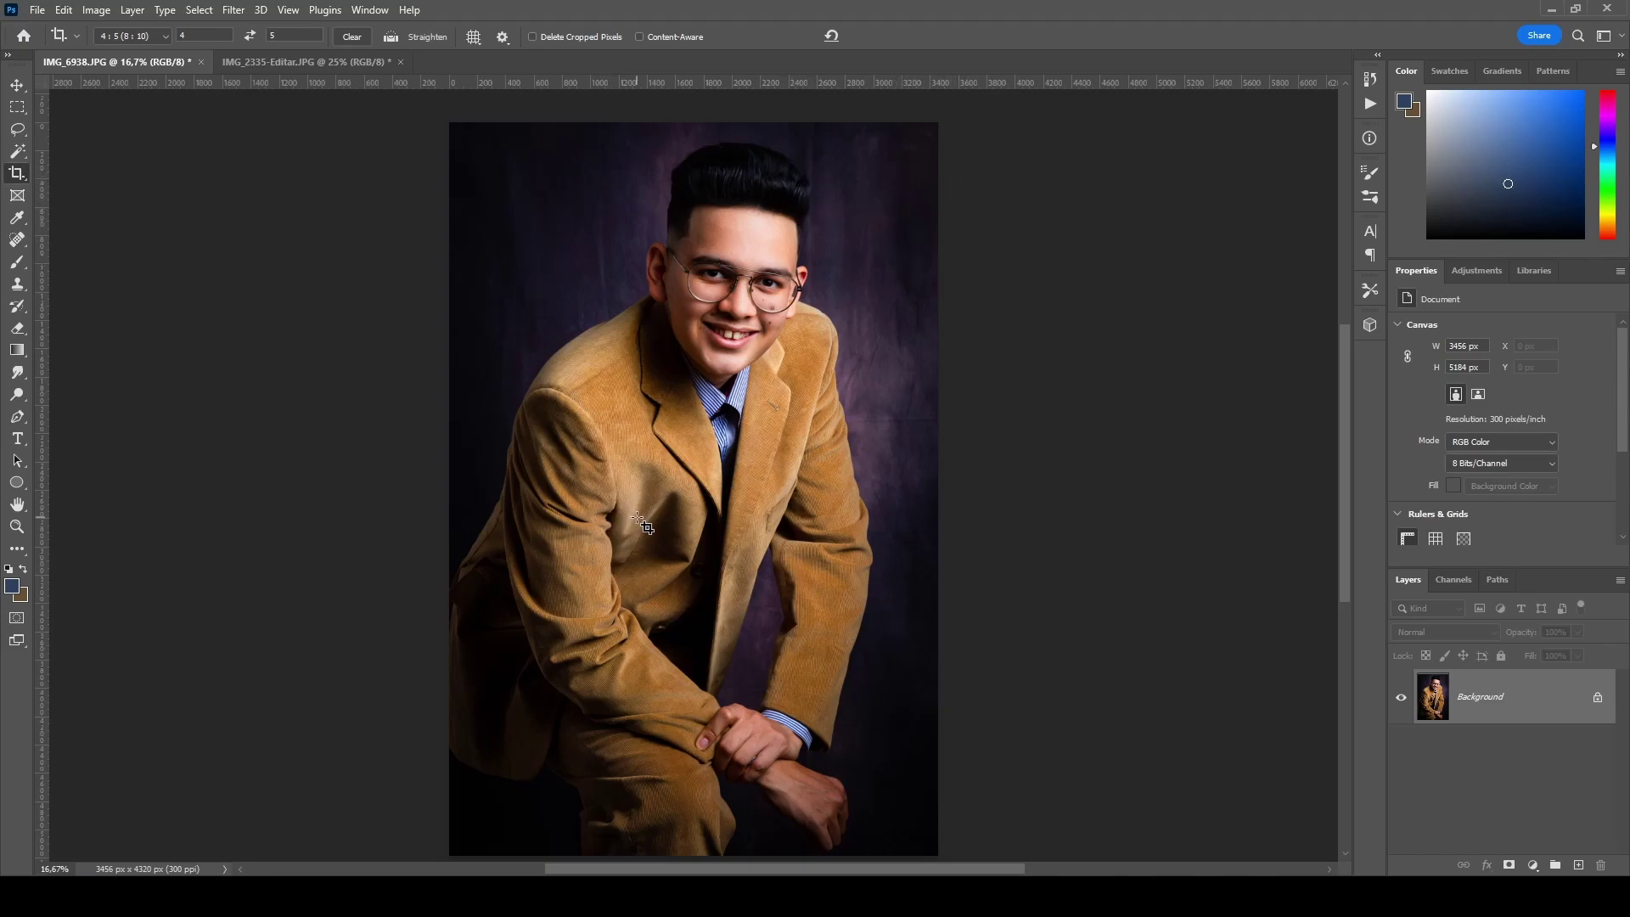
Check the width, height and resolution of IMG_6938.JPG in the Image Size settings.
{"action": "left_click", "coordinate": [96, 10]}
{"action": "left_click", "coordinate": [111, 138]}
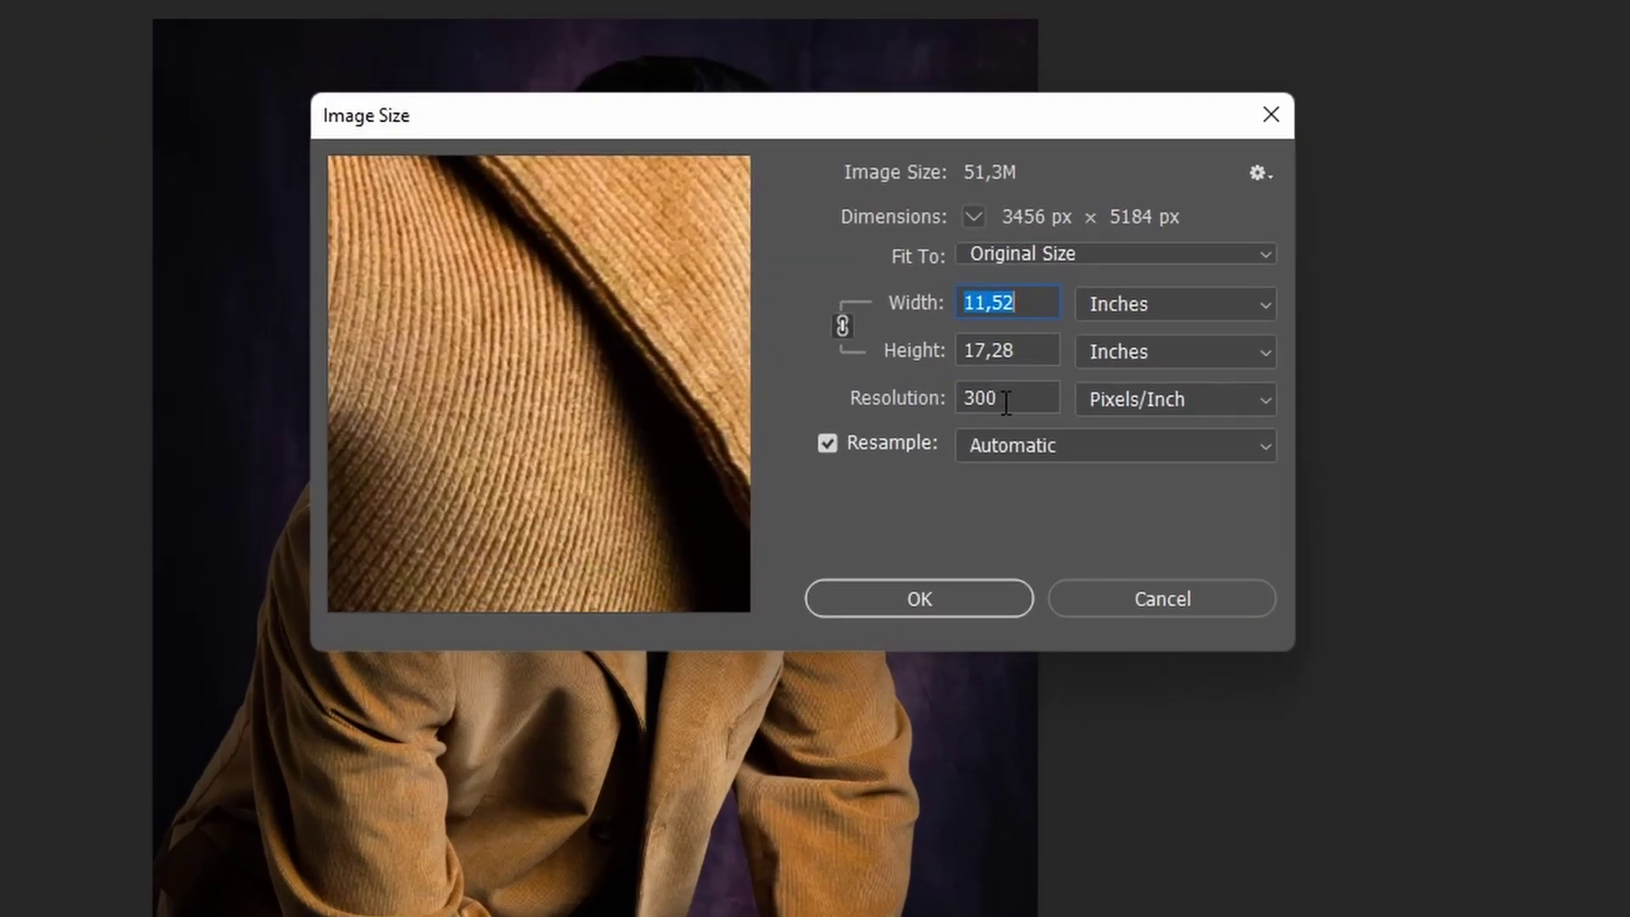
{"action": "left_click_drag", "start_coordinate": [1005, 401], "coordinate": [952, 407]}
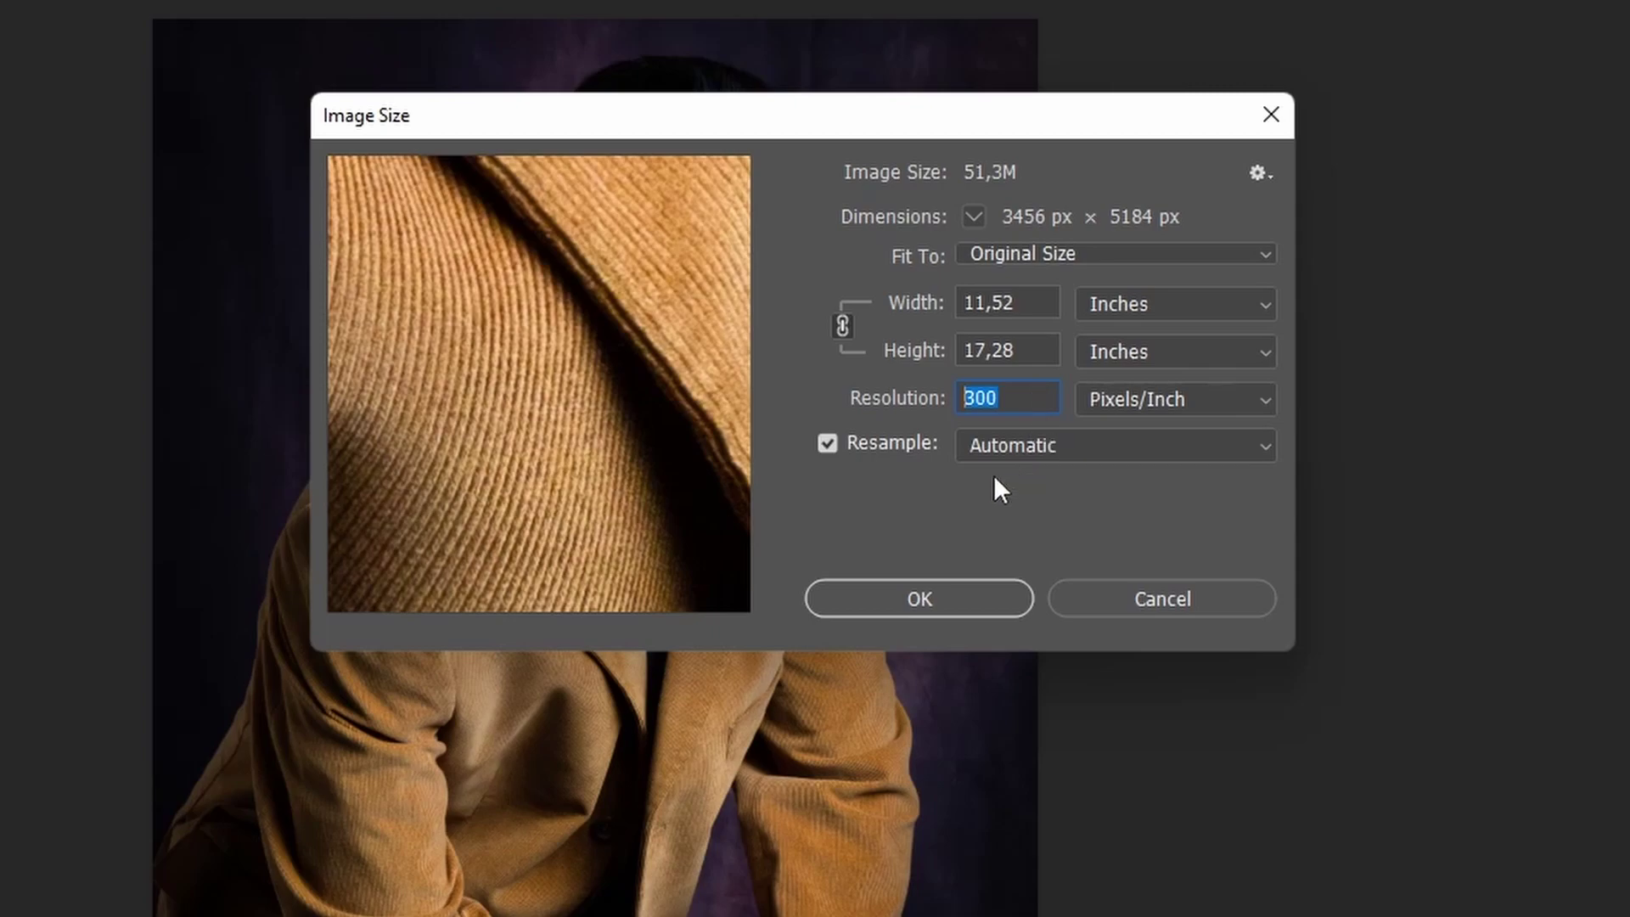
{"action": "left_click", "coordinate": [1016, 400]}
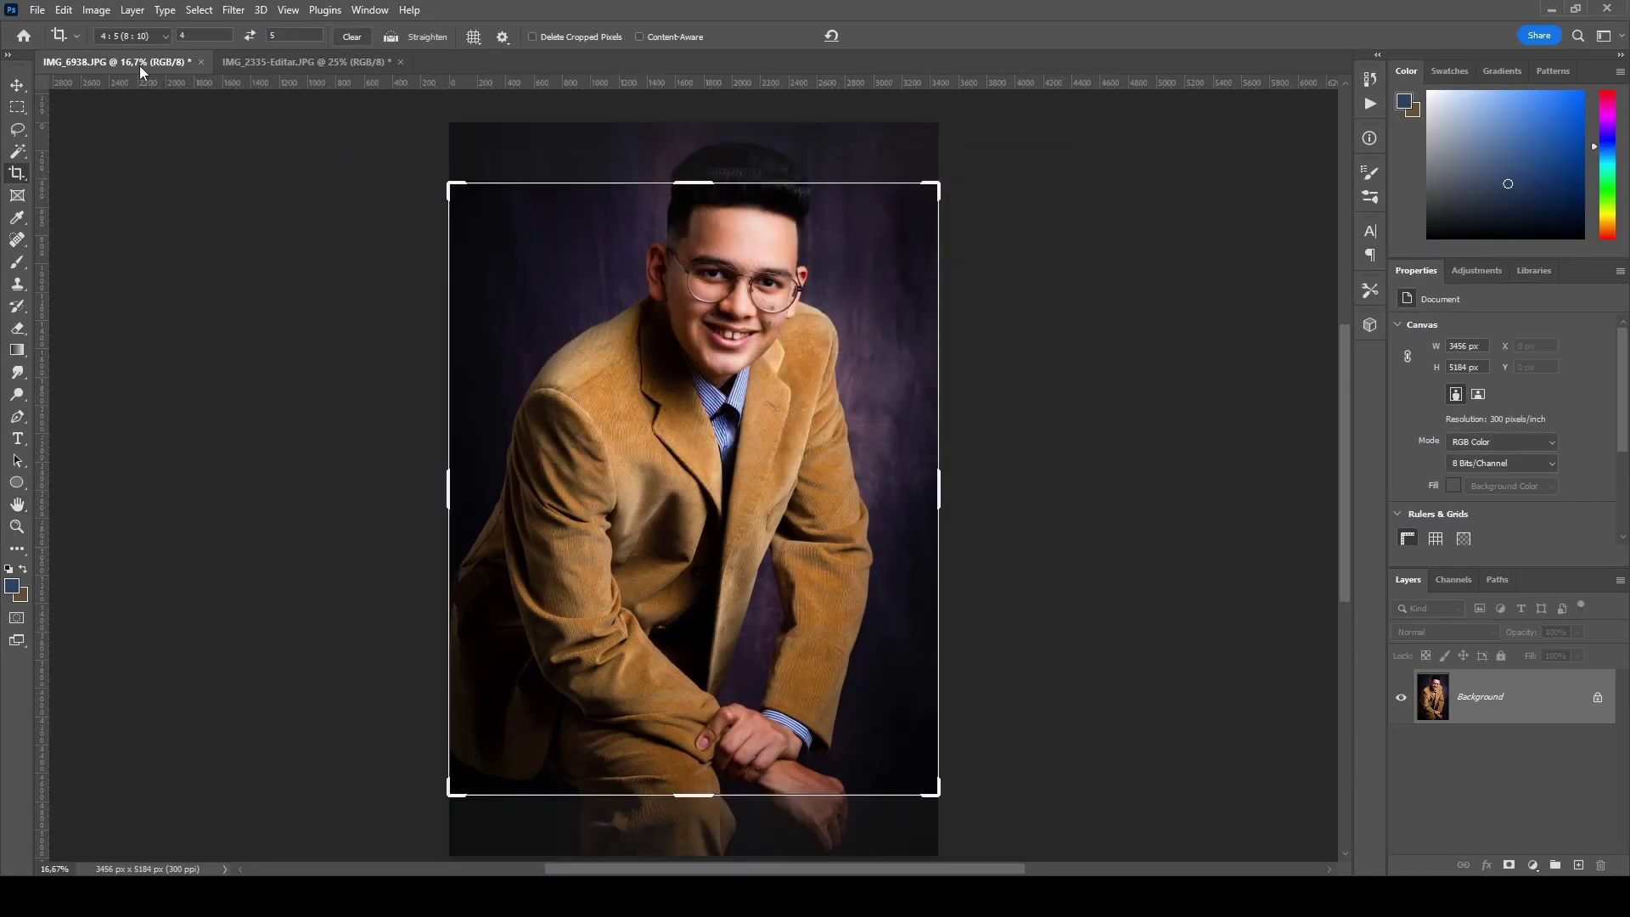
Create a new portrait document 8 inches wide and 10 inches high at 300 pixels/inch.
{"action": "left_click", "coordinate": [40, 10]}
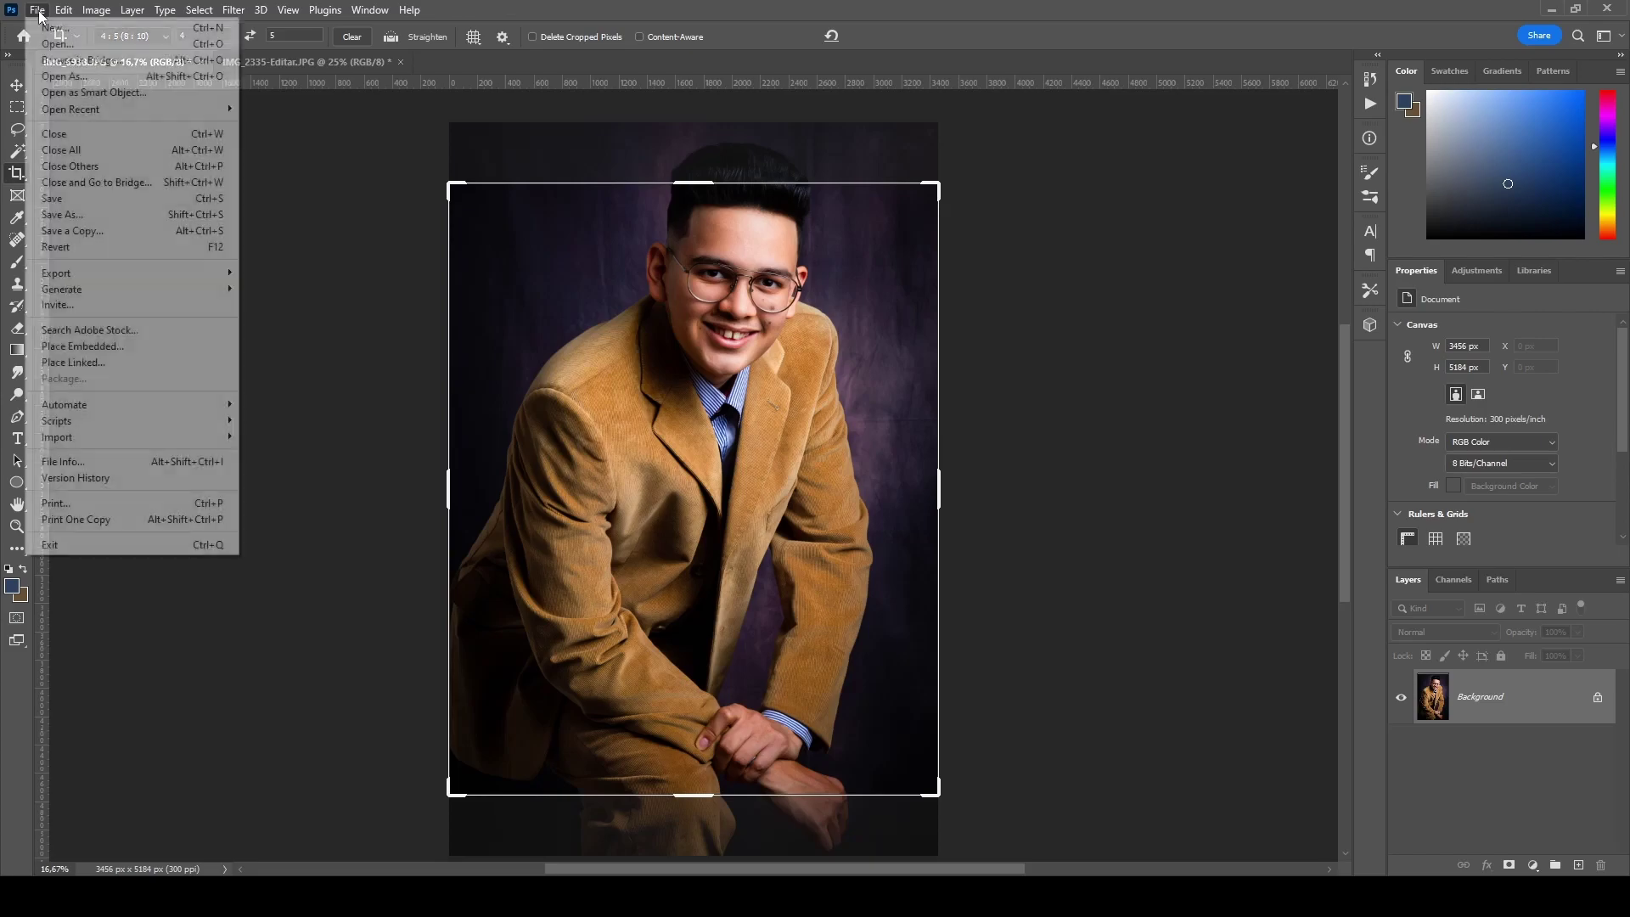
{"action": "left_click", "coordinate": [48, 29]}
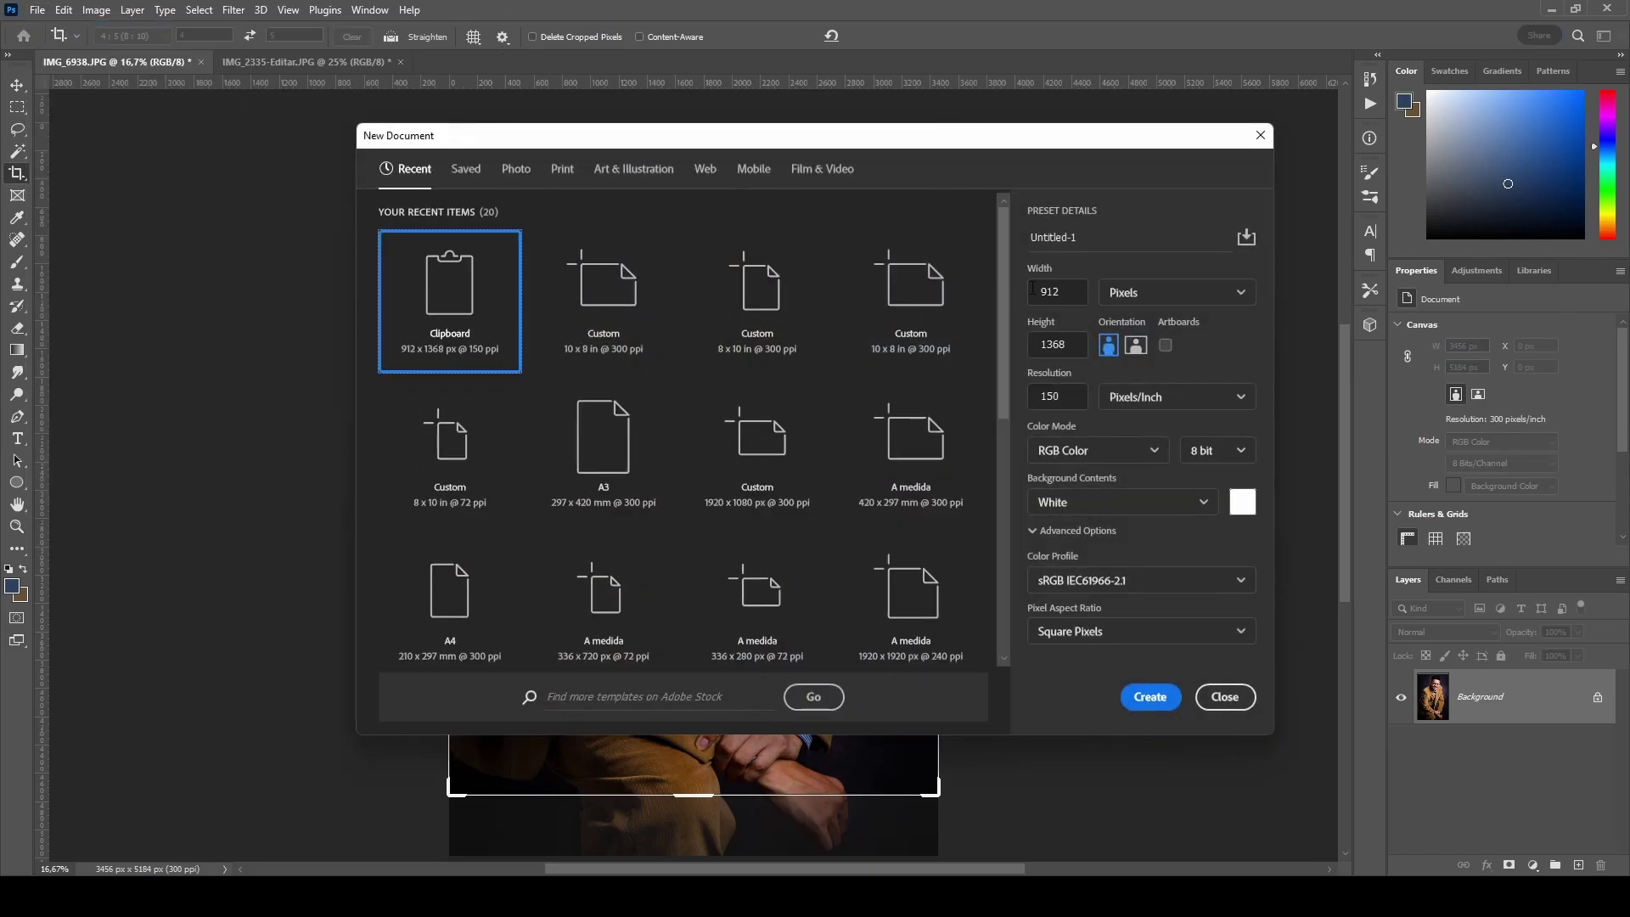
{"action": "left_click", "coordinate": [1151, 293]}
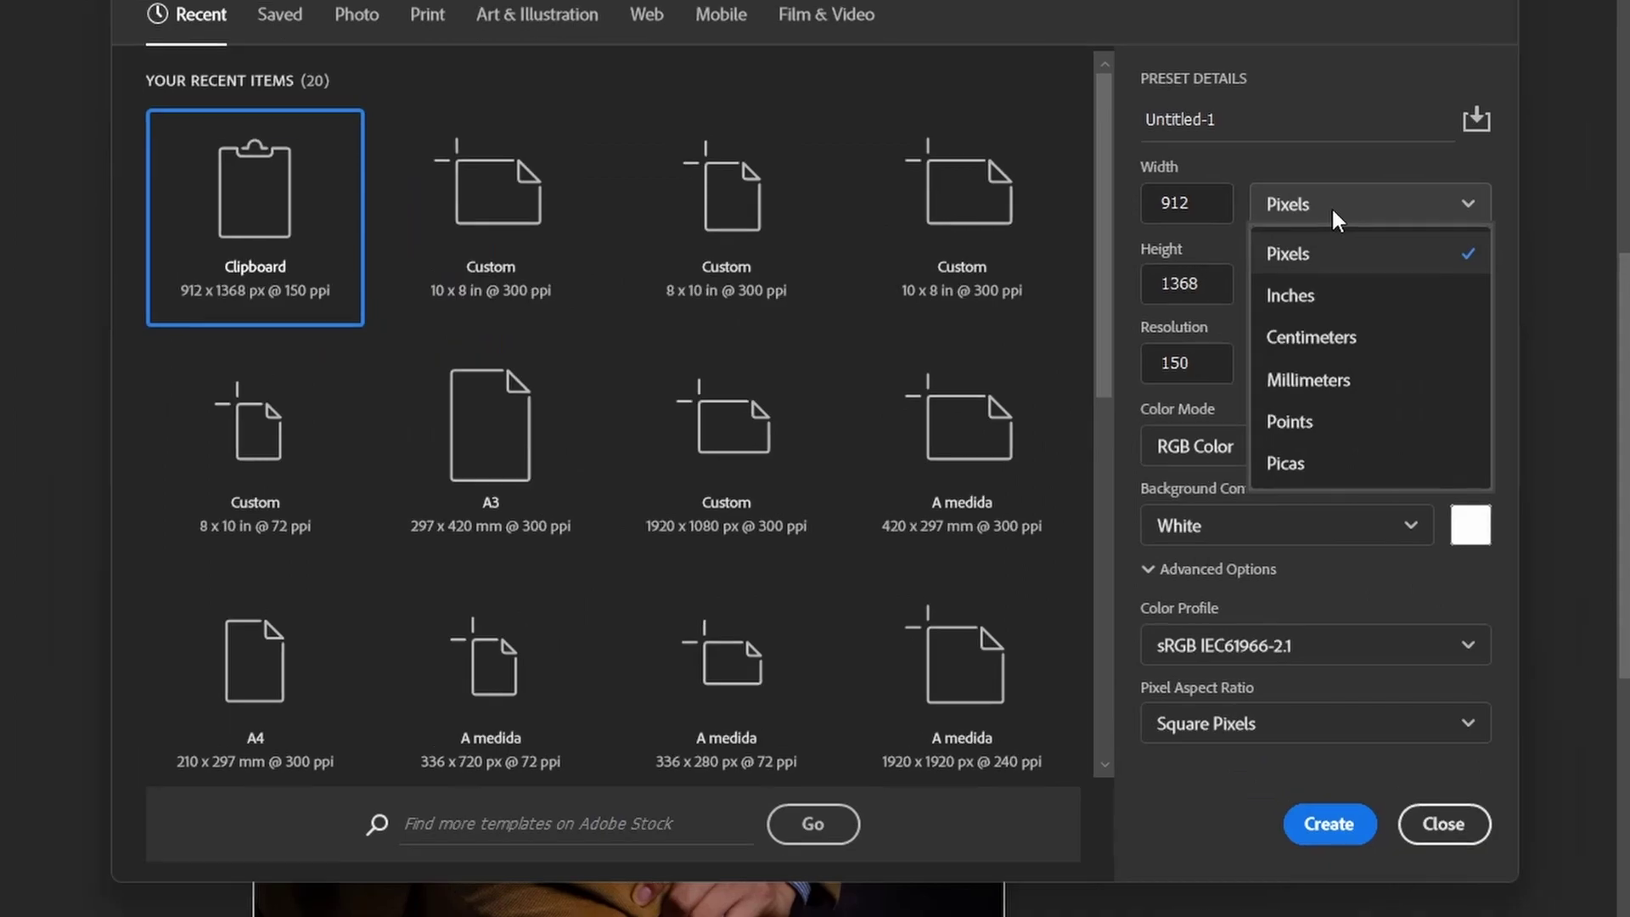
{"action": "left_click", "coordinate": [1329, 298]}
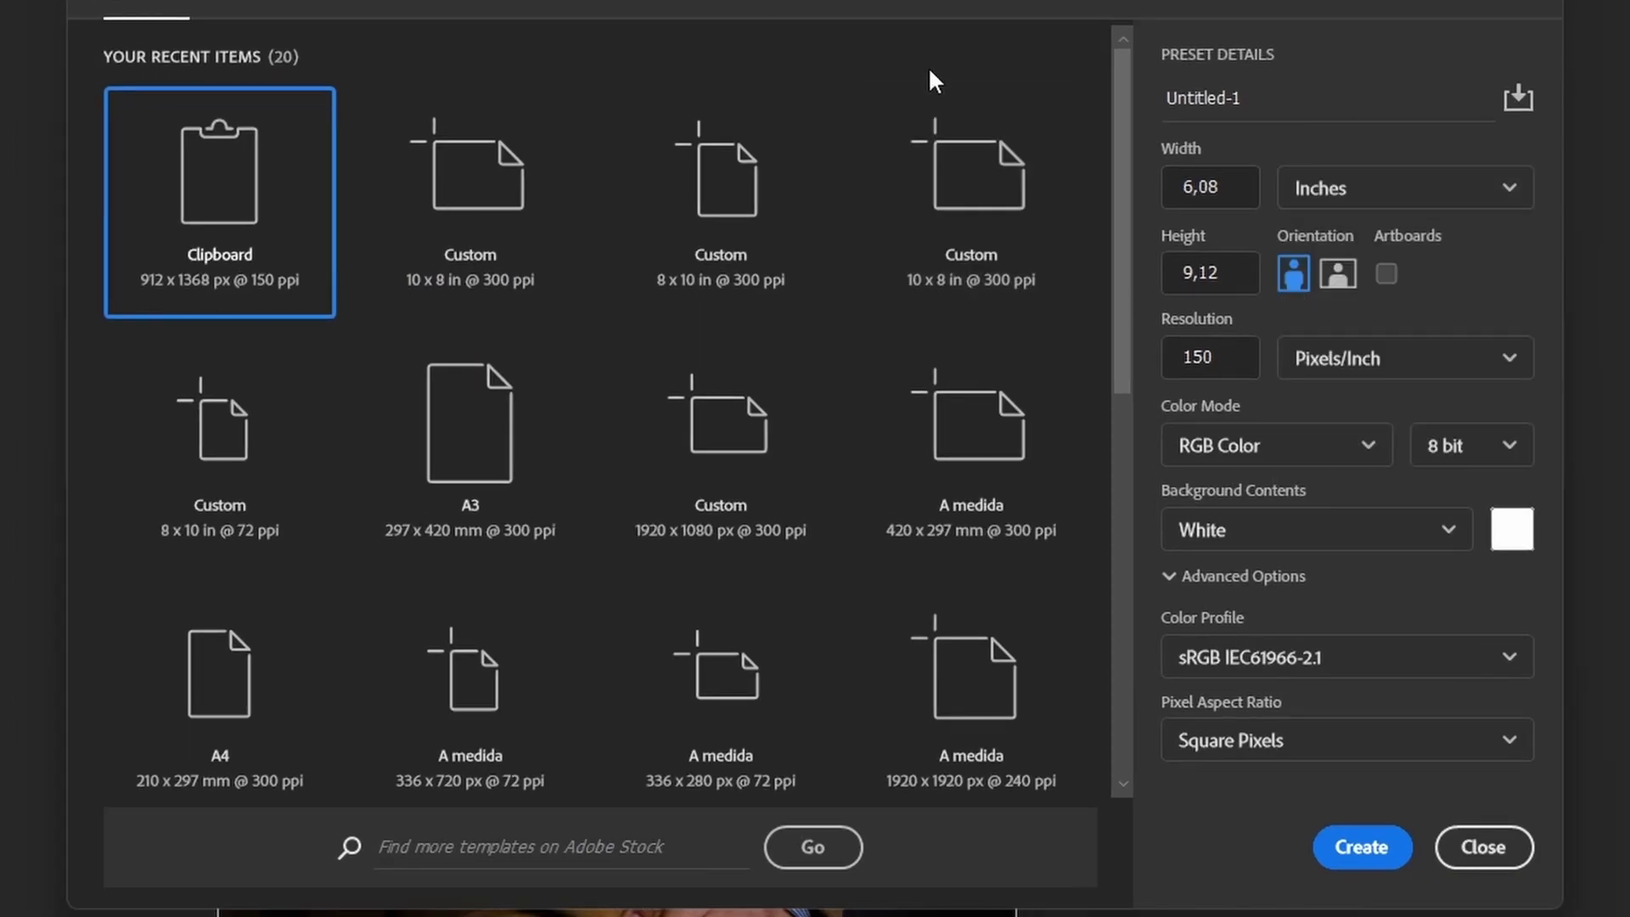
{"action": "left_click", "coordinate": [1222, 187]}
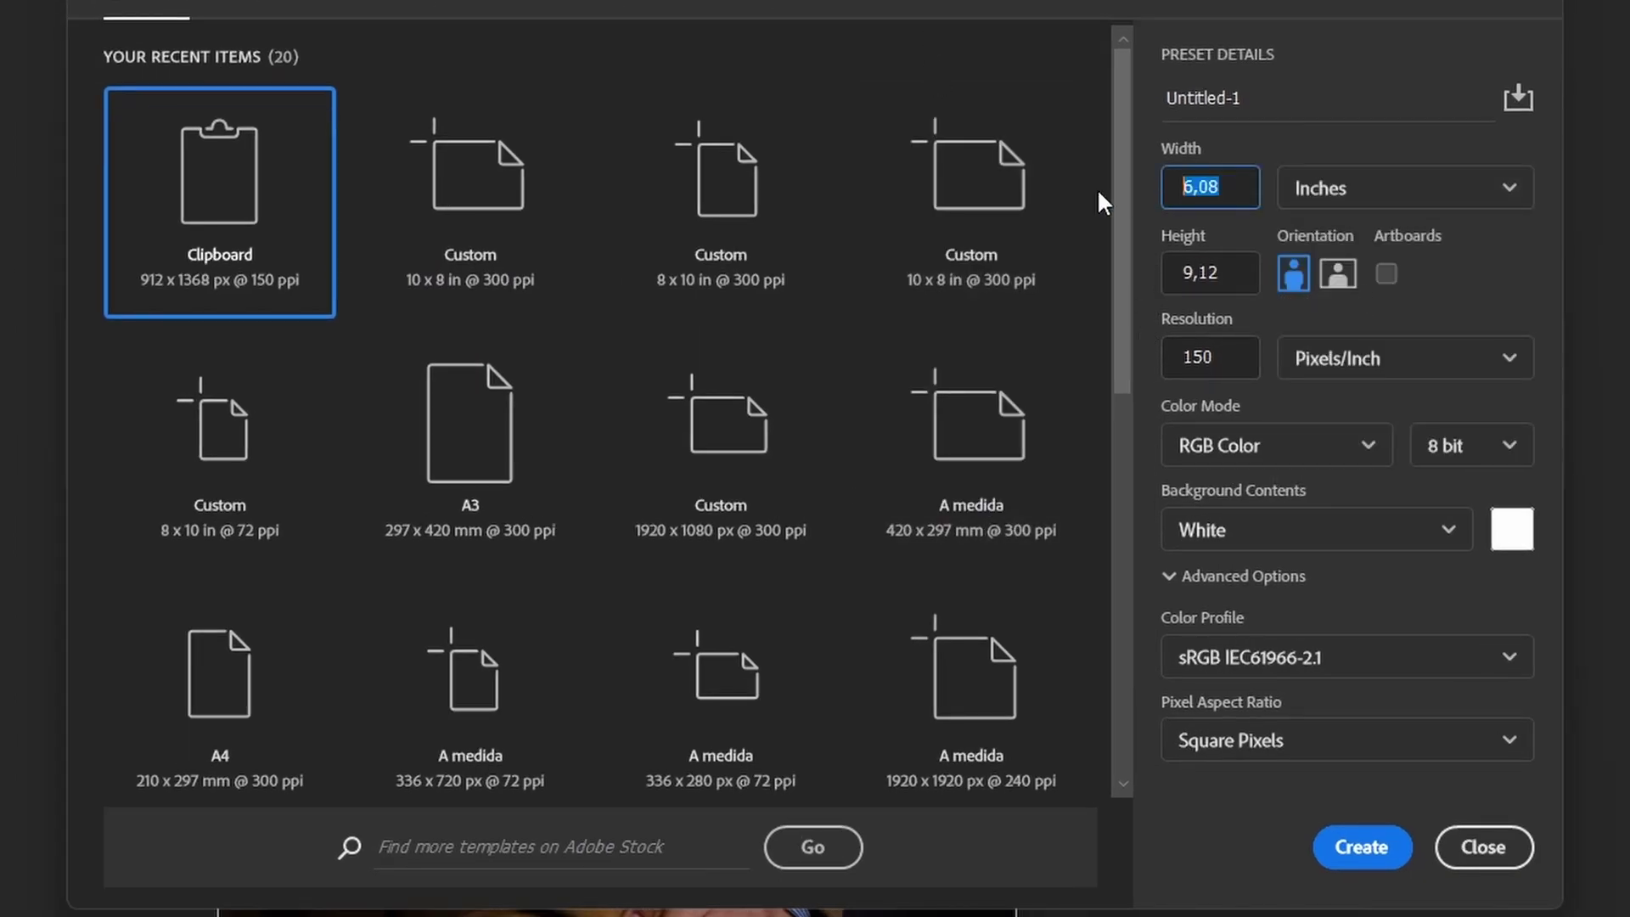
{"action": "type", "text": "8"}
{"action": "left_click", "coordinate": [1230, 276]}
{"action": "type", "text": "10"}
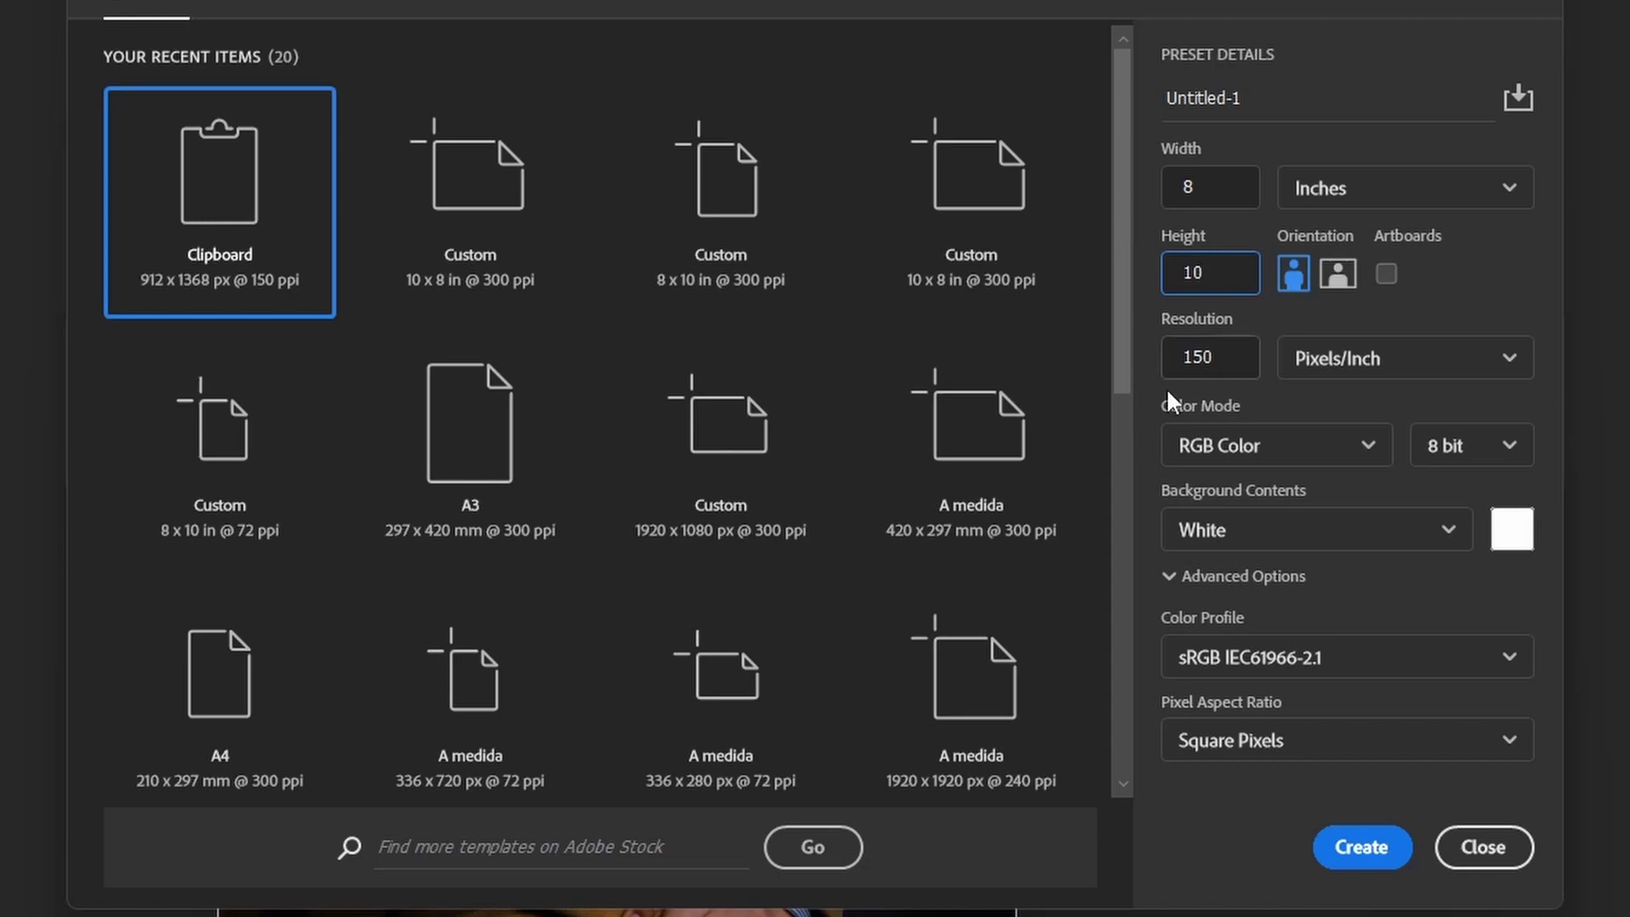
{"action": "left_click", "coordinate": [1197, 356]}
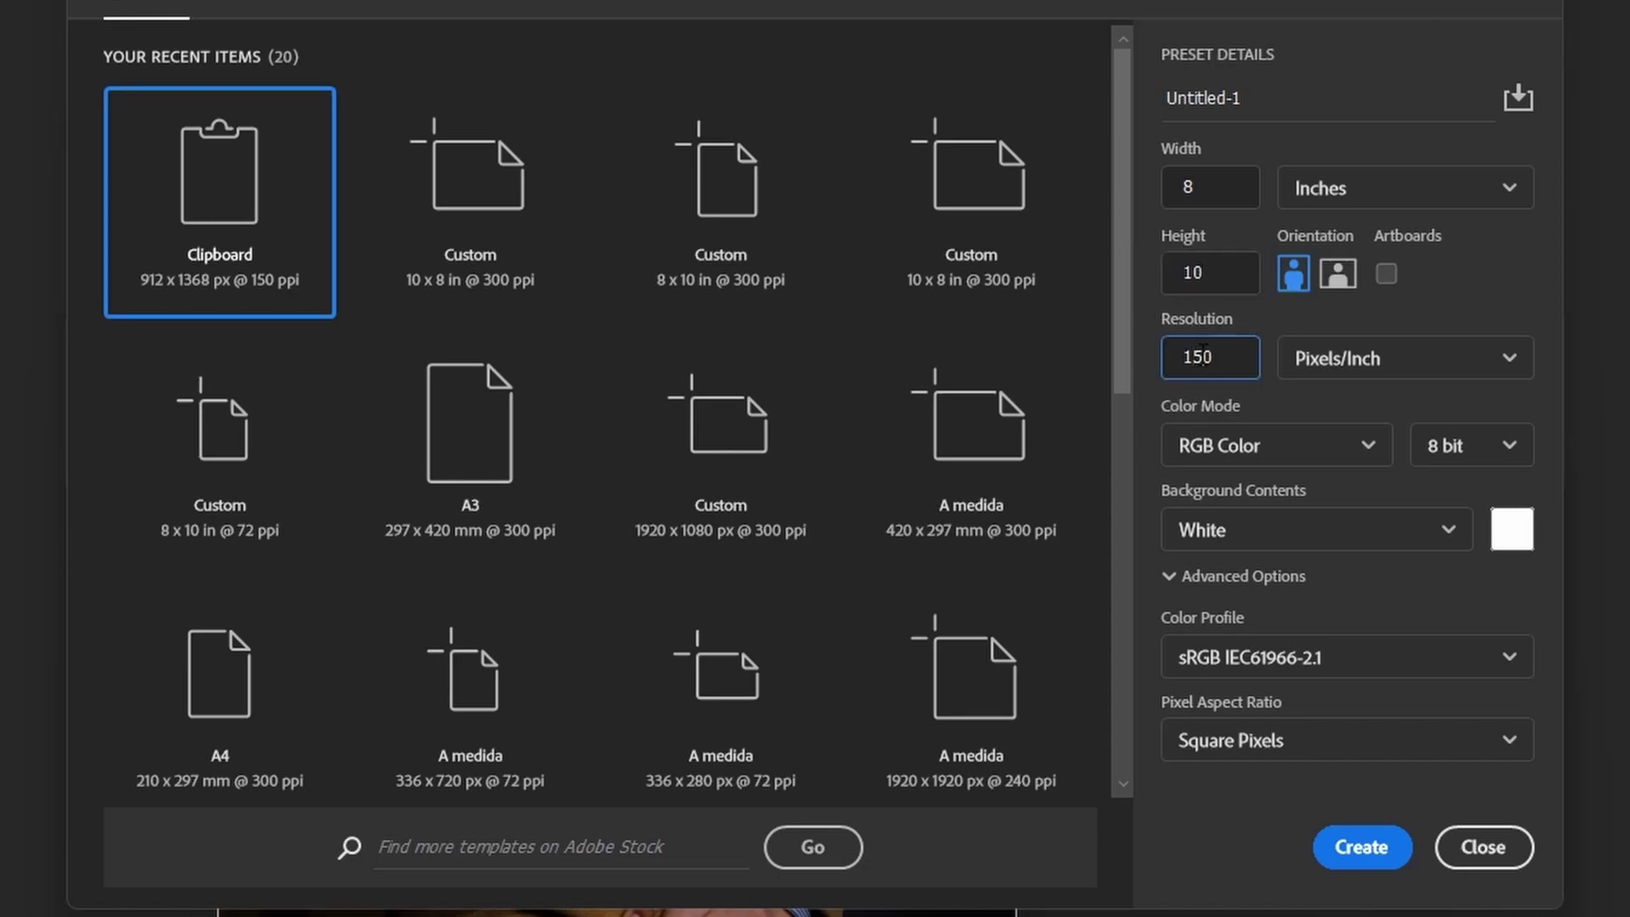
{"action": "type", "text": "300"}
{"action": "left_click", "coordinate": [1362, 846]}
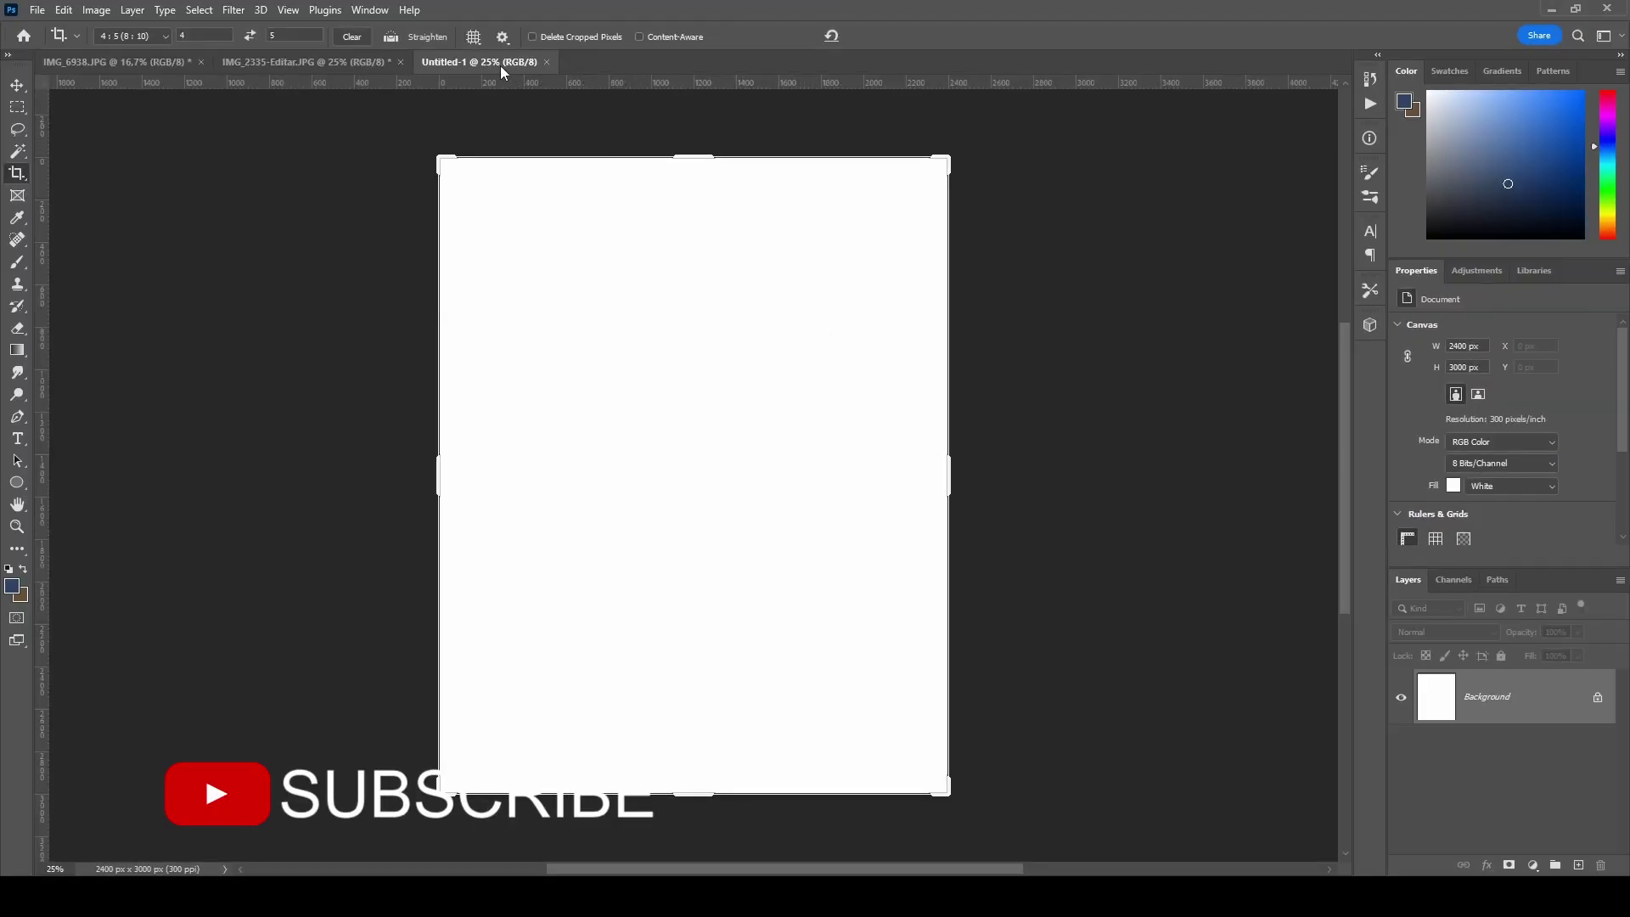
Resize IMG_6938.JPG to a height of 9,12 inches, keeping its proportions and resolution.
{"action": "left_click", "coordinate": [117, 63]}
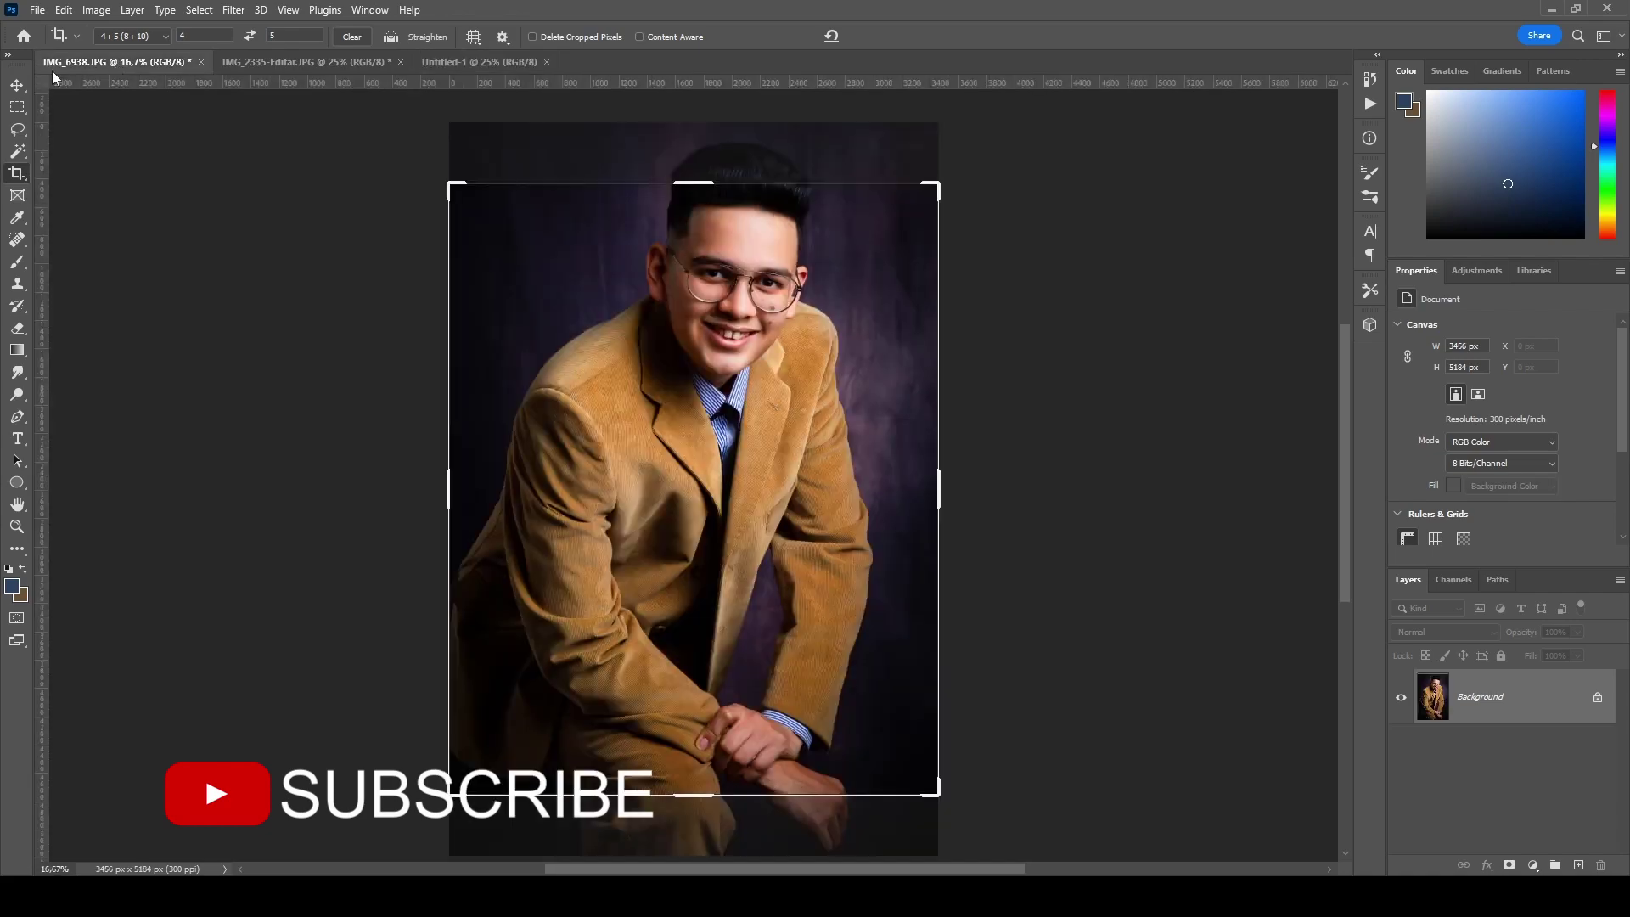
{"action": "left_click", "coordinate": [17, 85]}
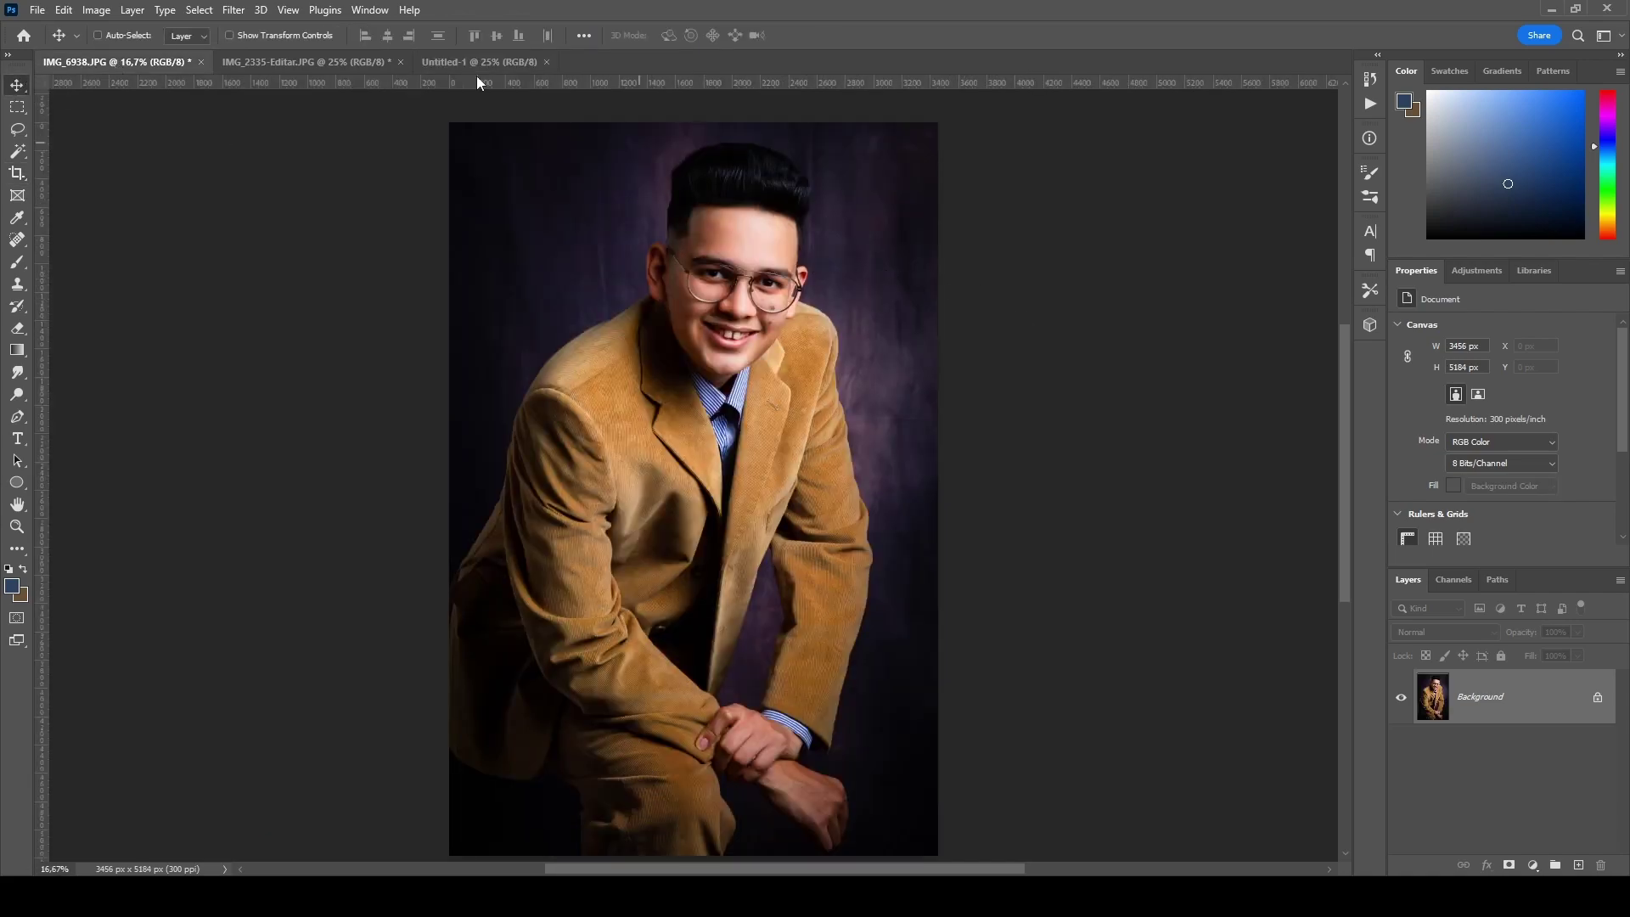
{"action": "left_click", "coordinate": [96, 10]}
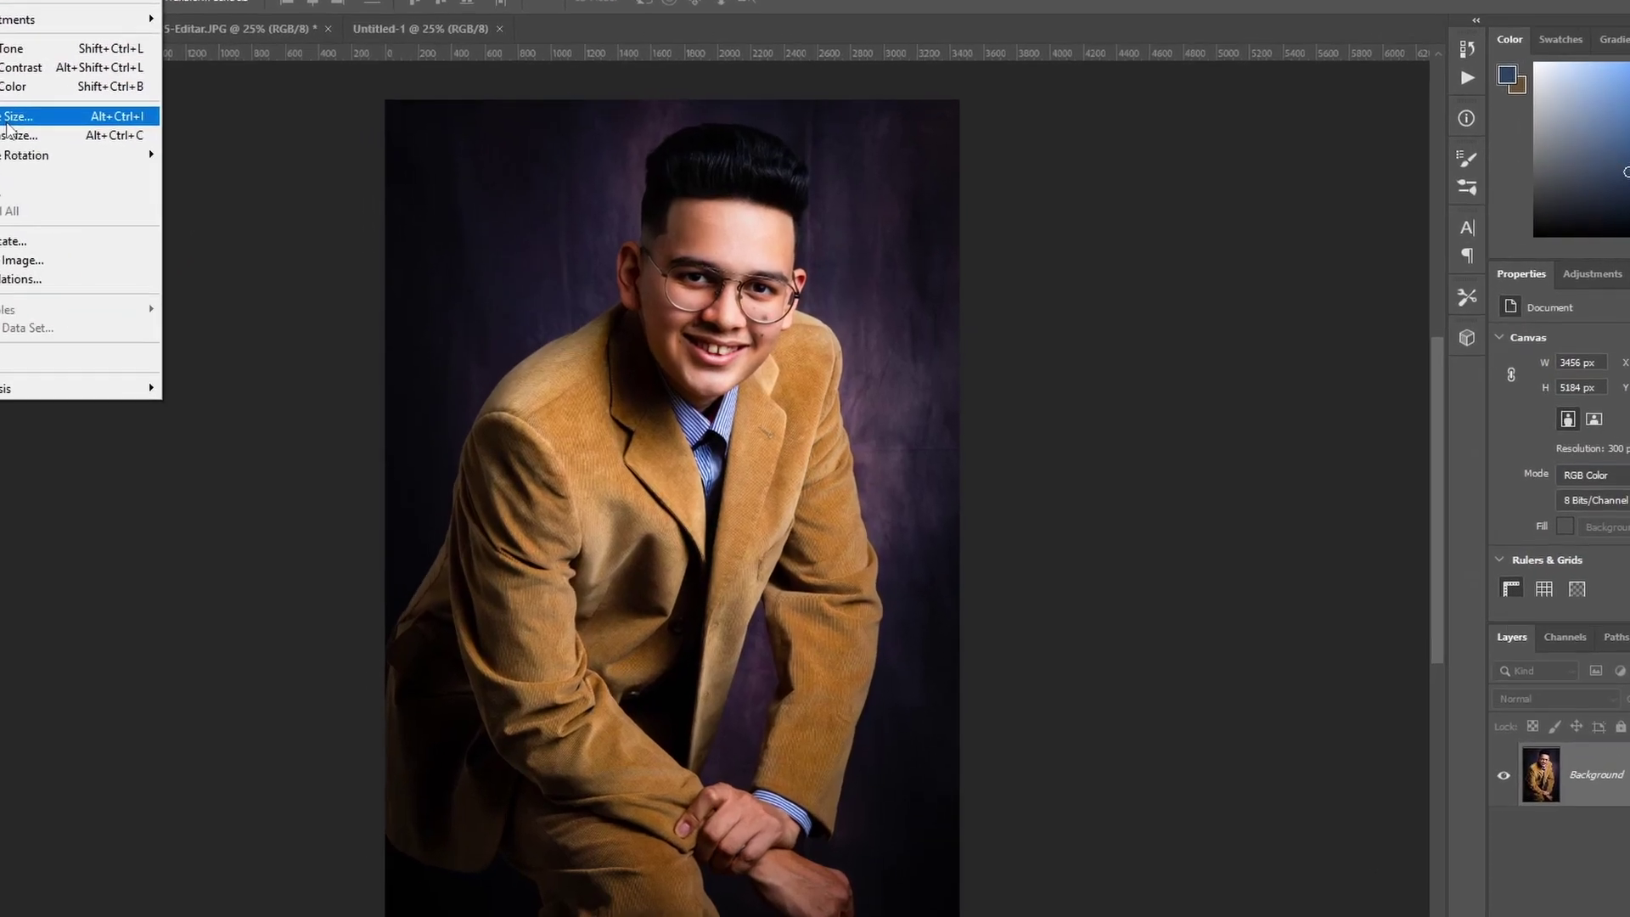
{"action": "left_click", "coordinate": [22, 121]}
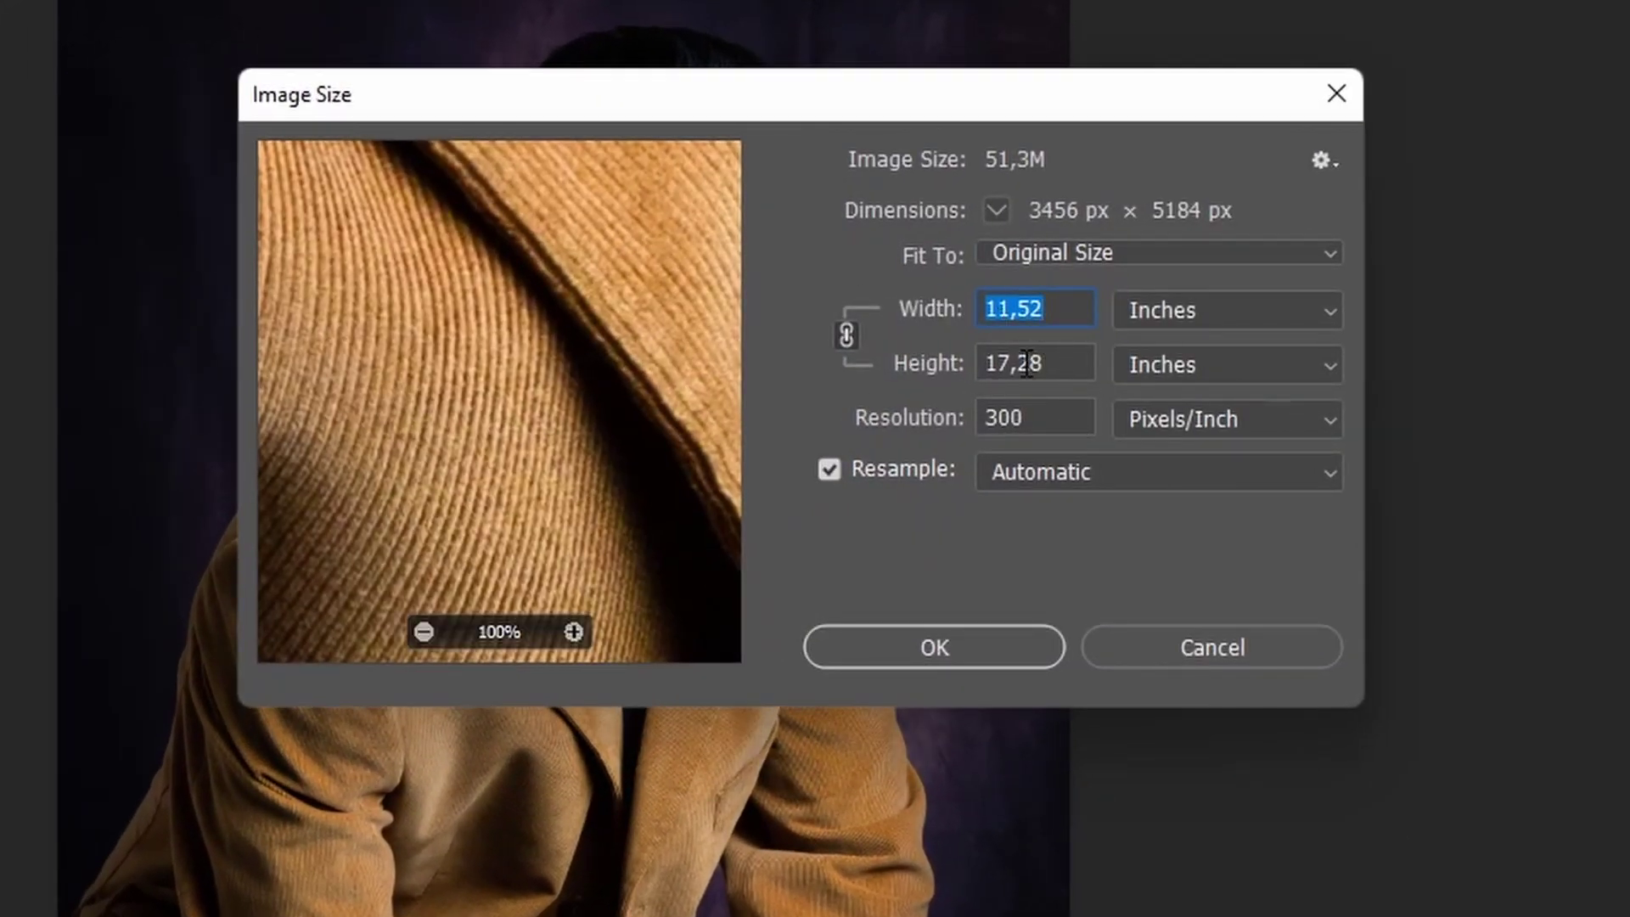
{"action": "key", "text": "Tab"}
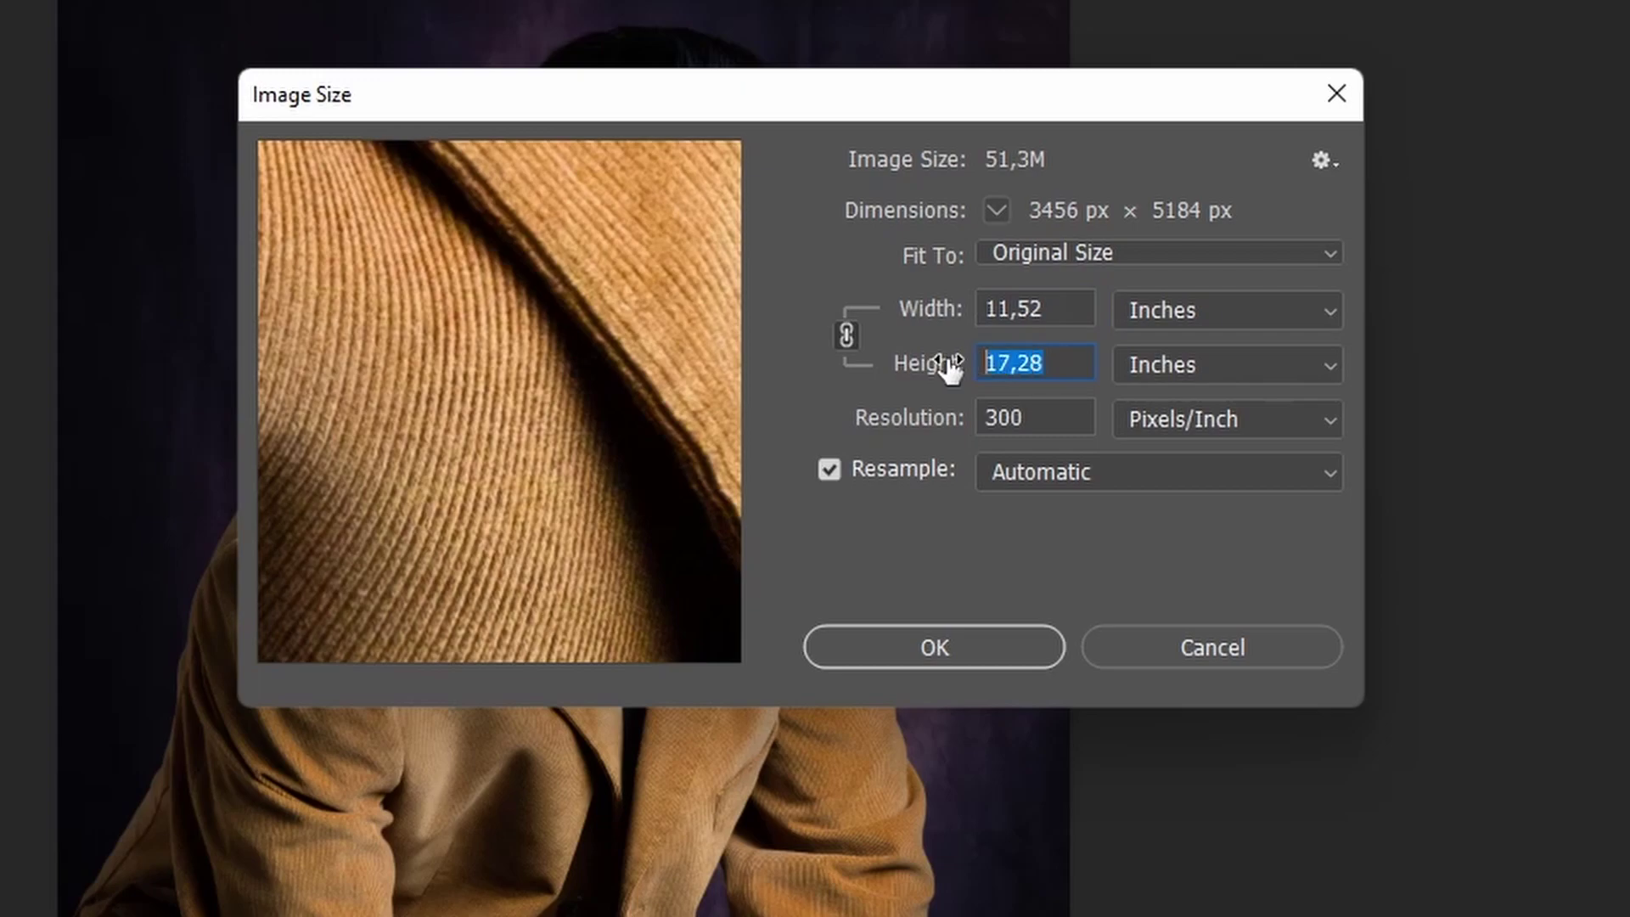
{"action": "type", "text": "9,1"}
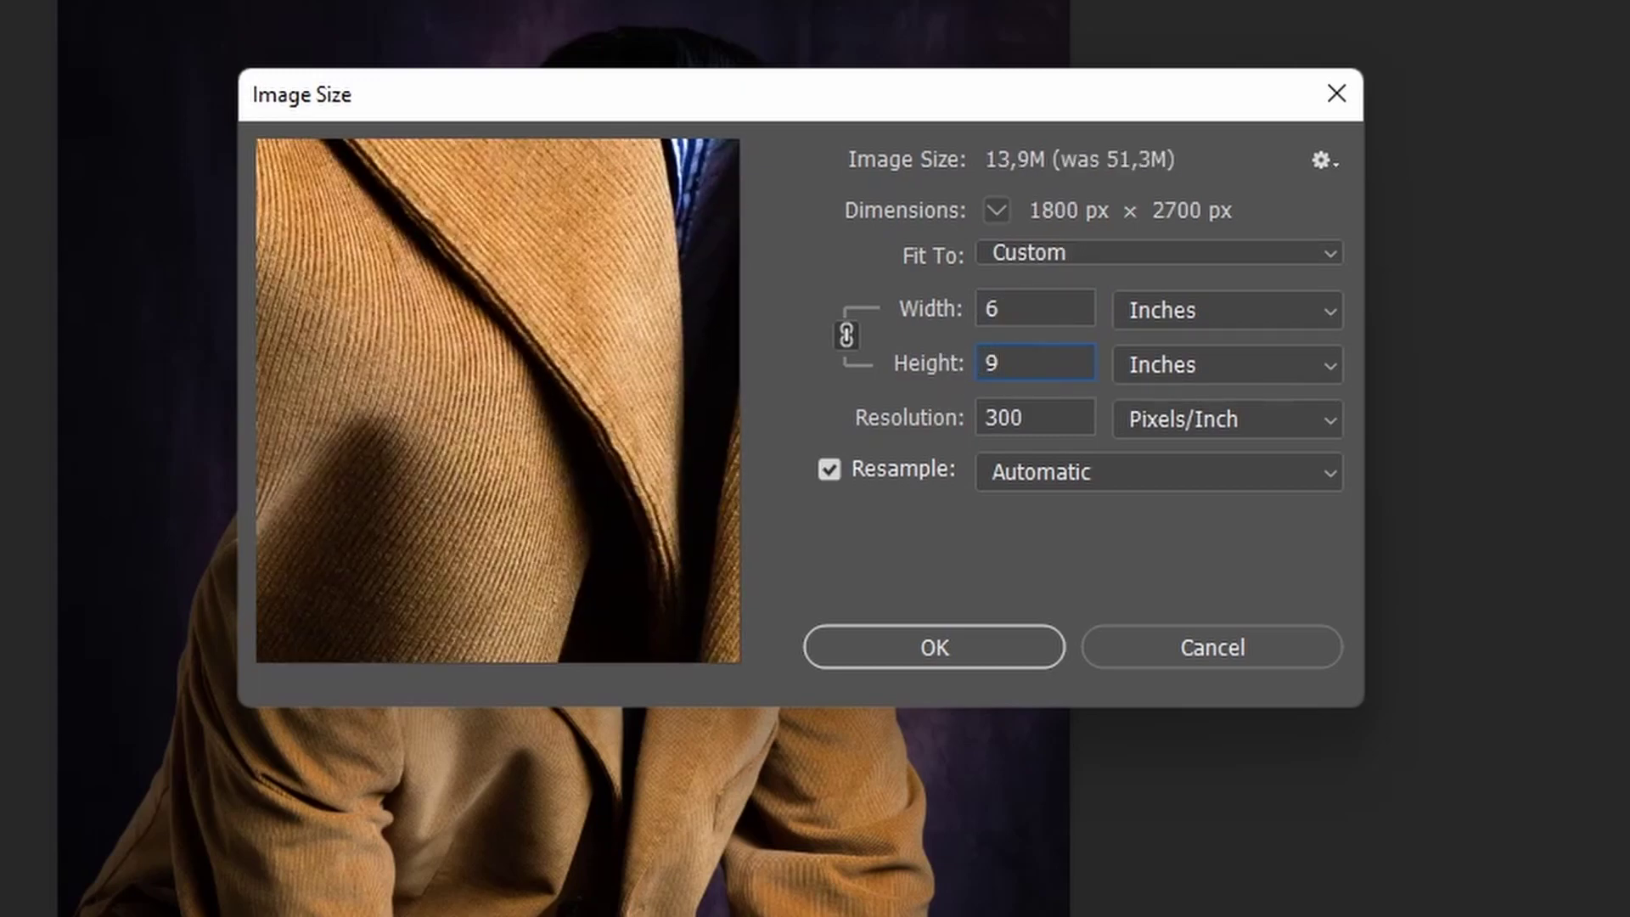
{"action": "type", "text": "2"}
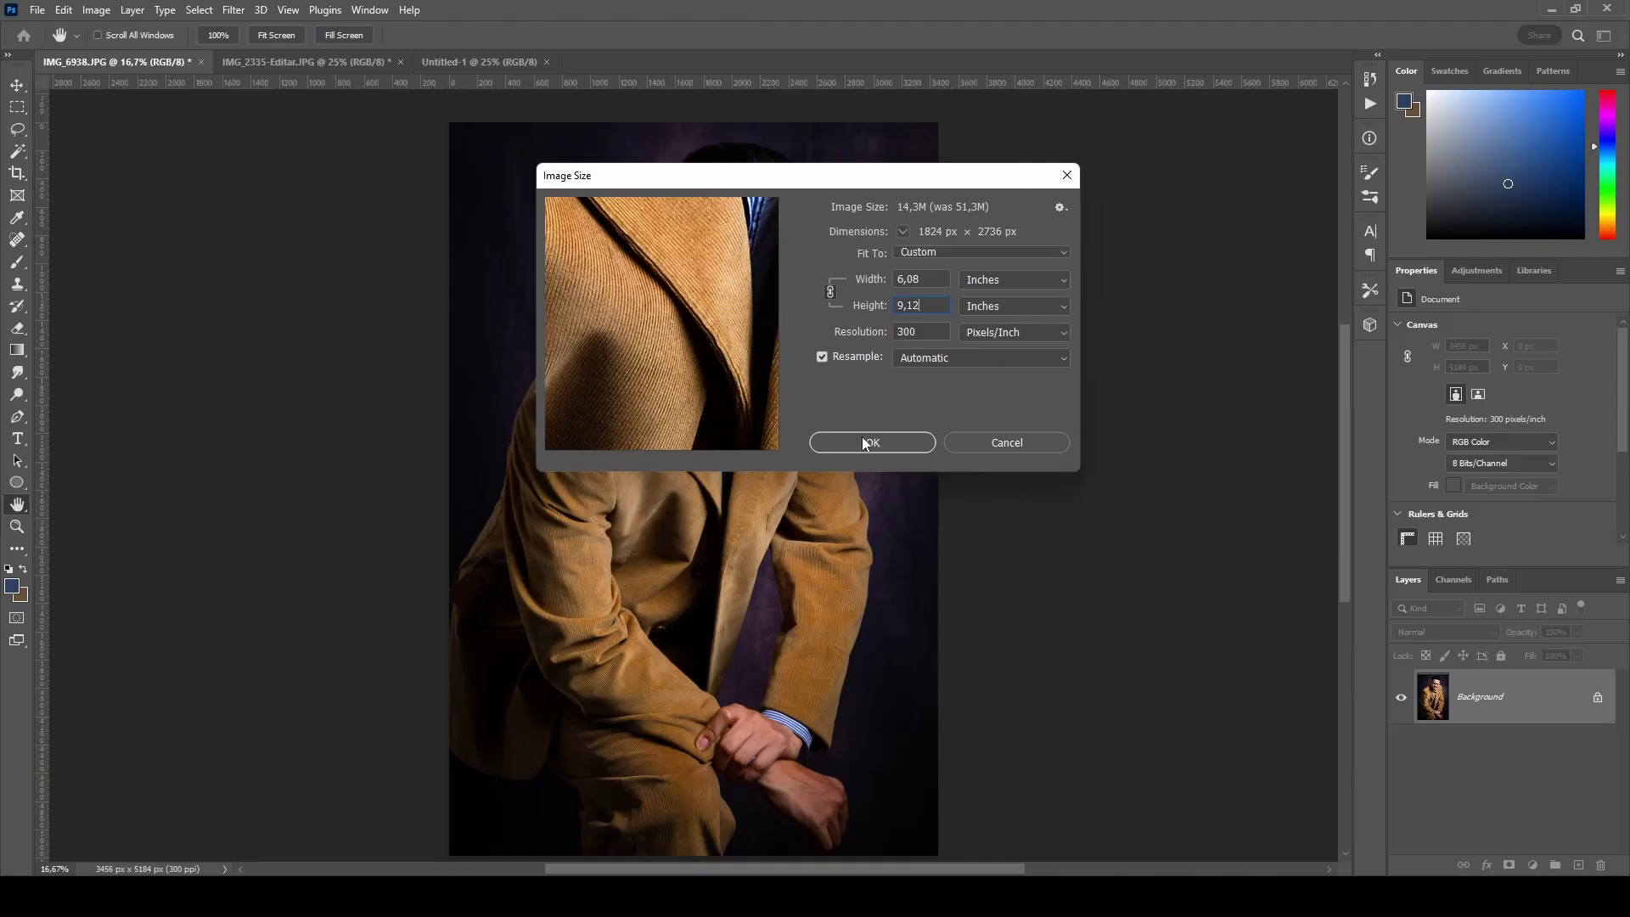
{"action": "left_click", "coordinate": [866, 442]}
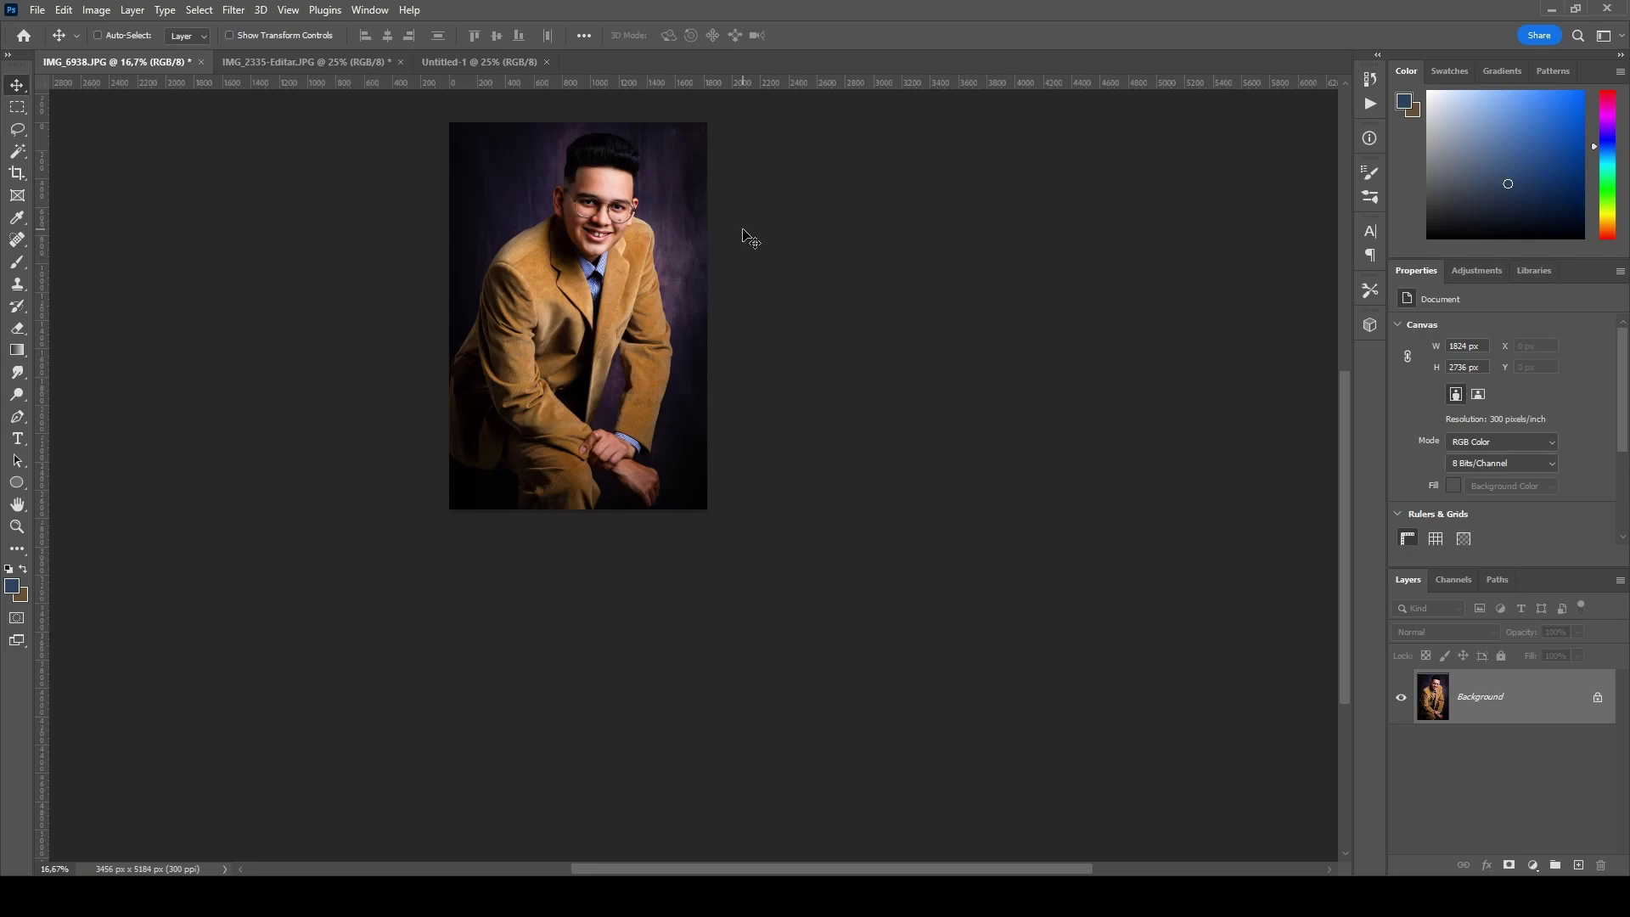
Copy the entire resized portrait and paste it into the blank Untitled-1 document.
{"action": "key", "text": "ctrl"}
{"action": "key", "text": "ctrl+a"}
{"action": "left_click", "coordinate": [460, 59]}
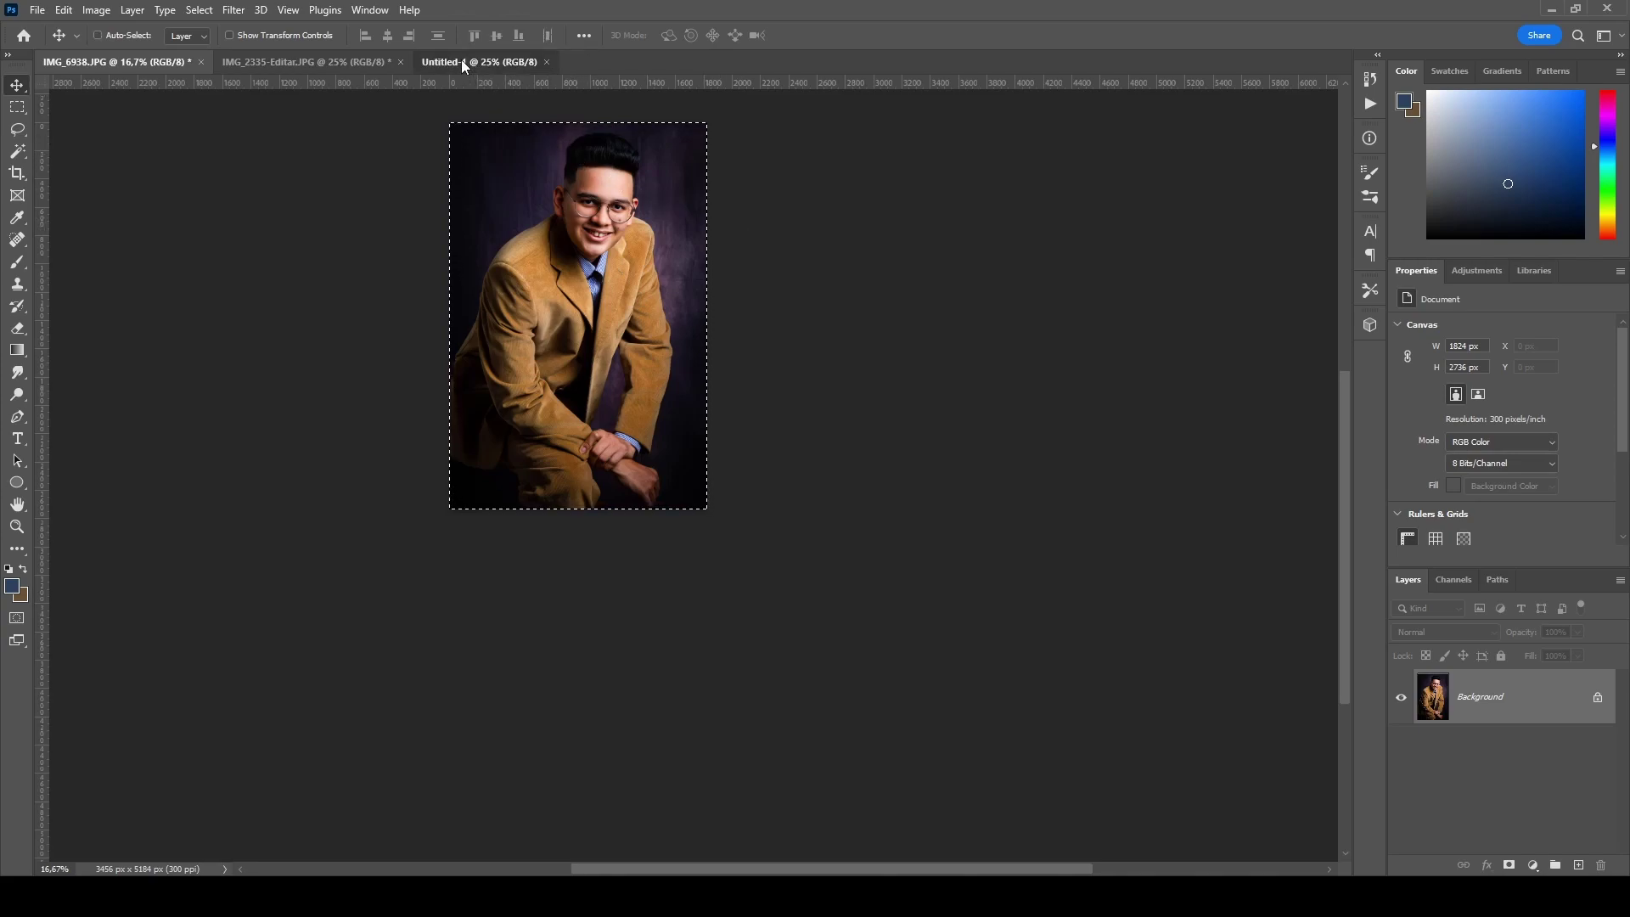
{"action": "key", "text": "ctrl"}
{"action": "key", "text": "ctrl+v"}
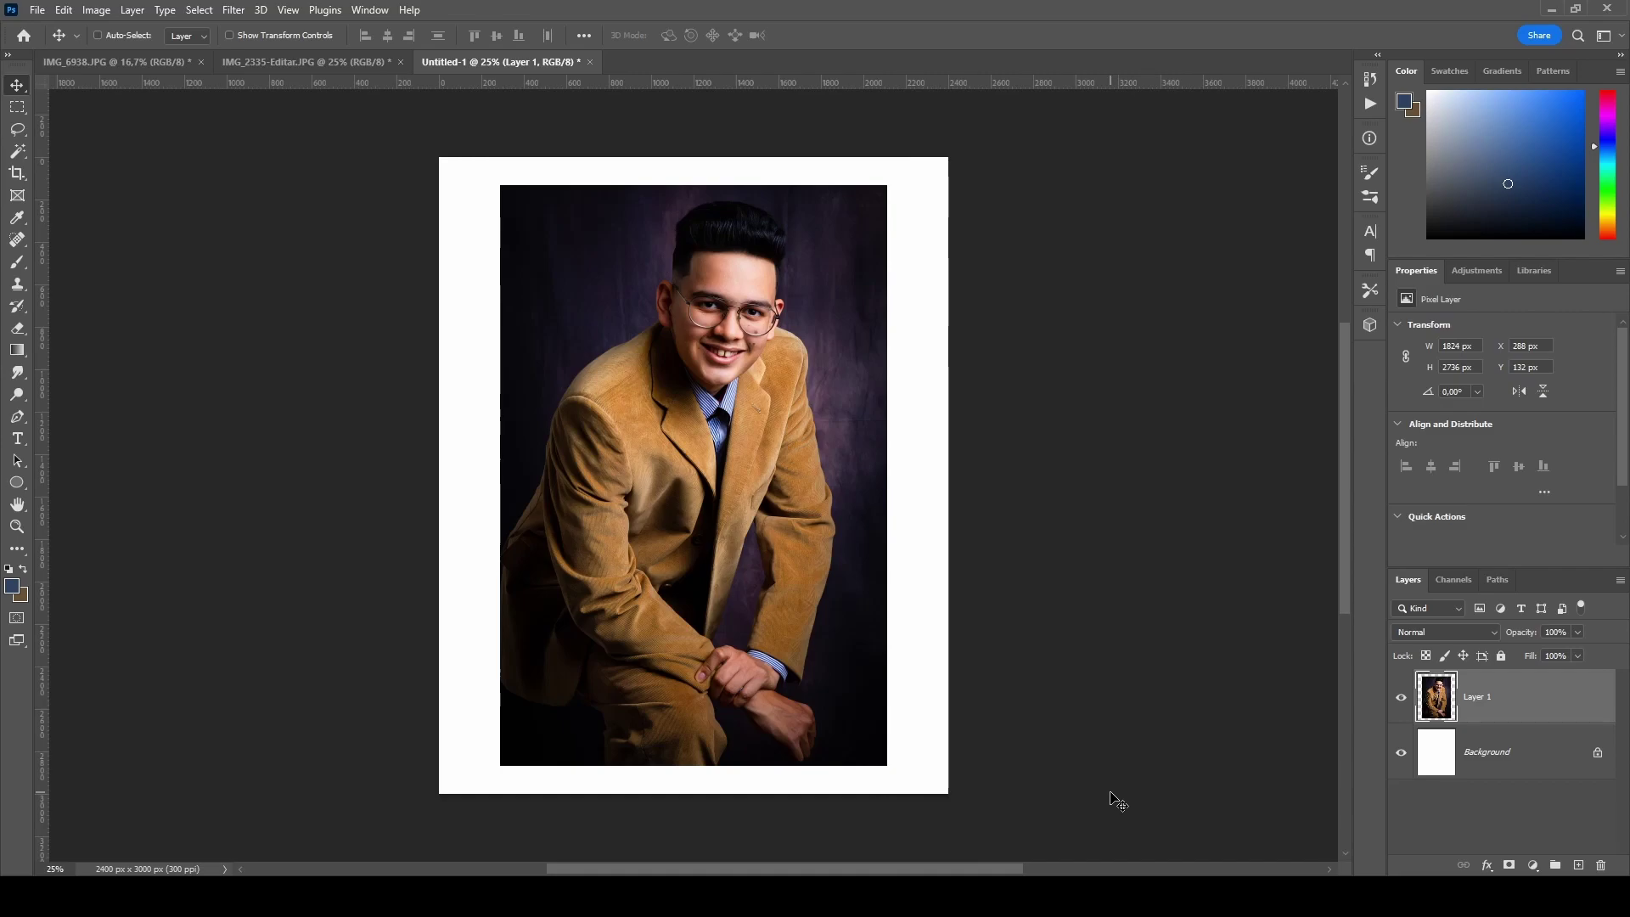
Check the dimensions and resolution of IMG_2335-Editar.JPG in the Image Size settings.
{"action": "left_click", "coordinate": [304, 63]}
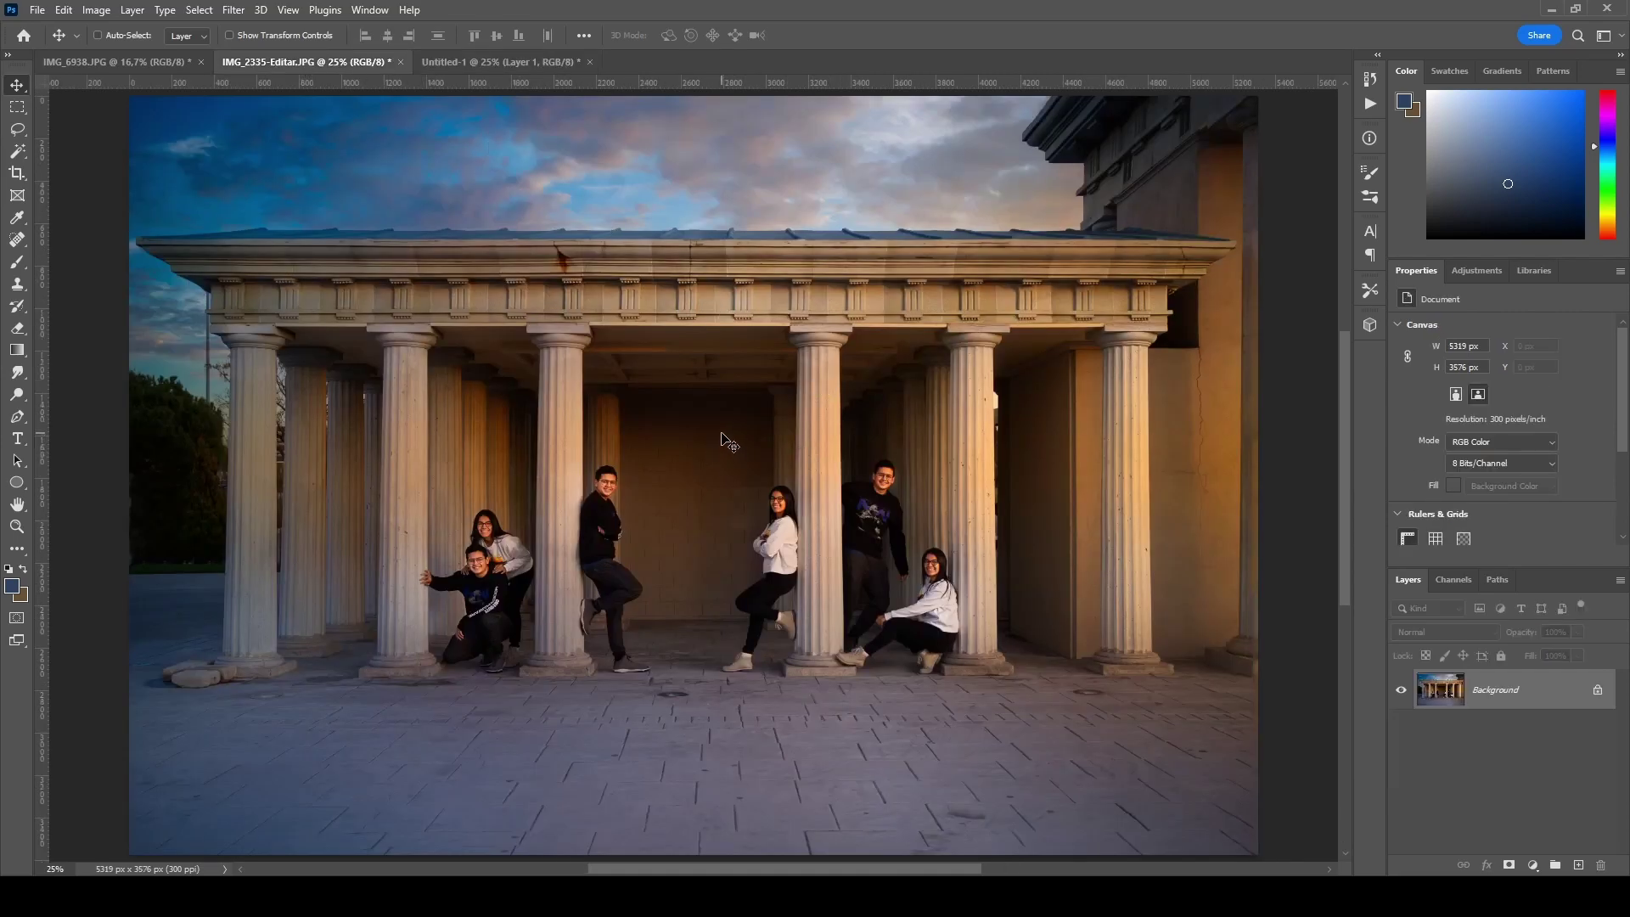
{"action": "left_click", "coordinate": [37, 9]}
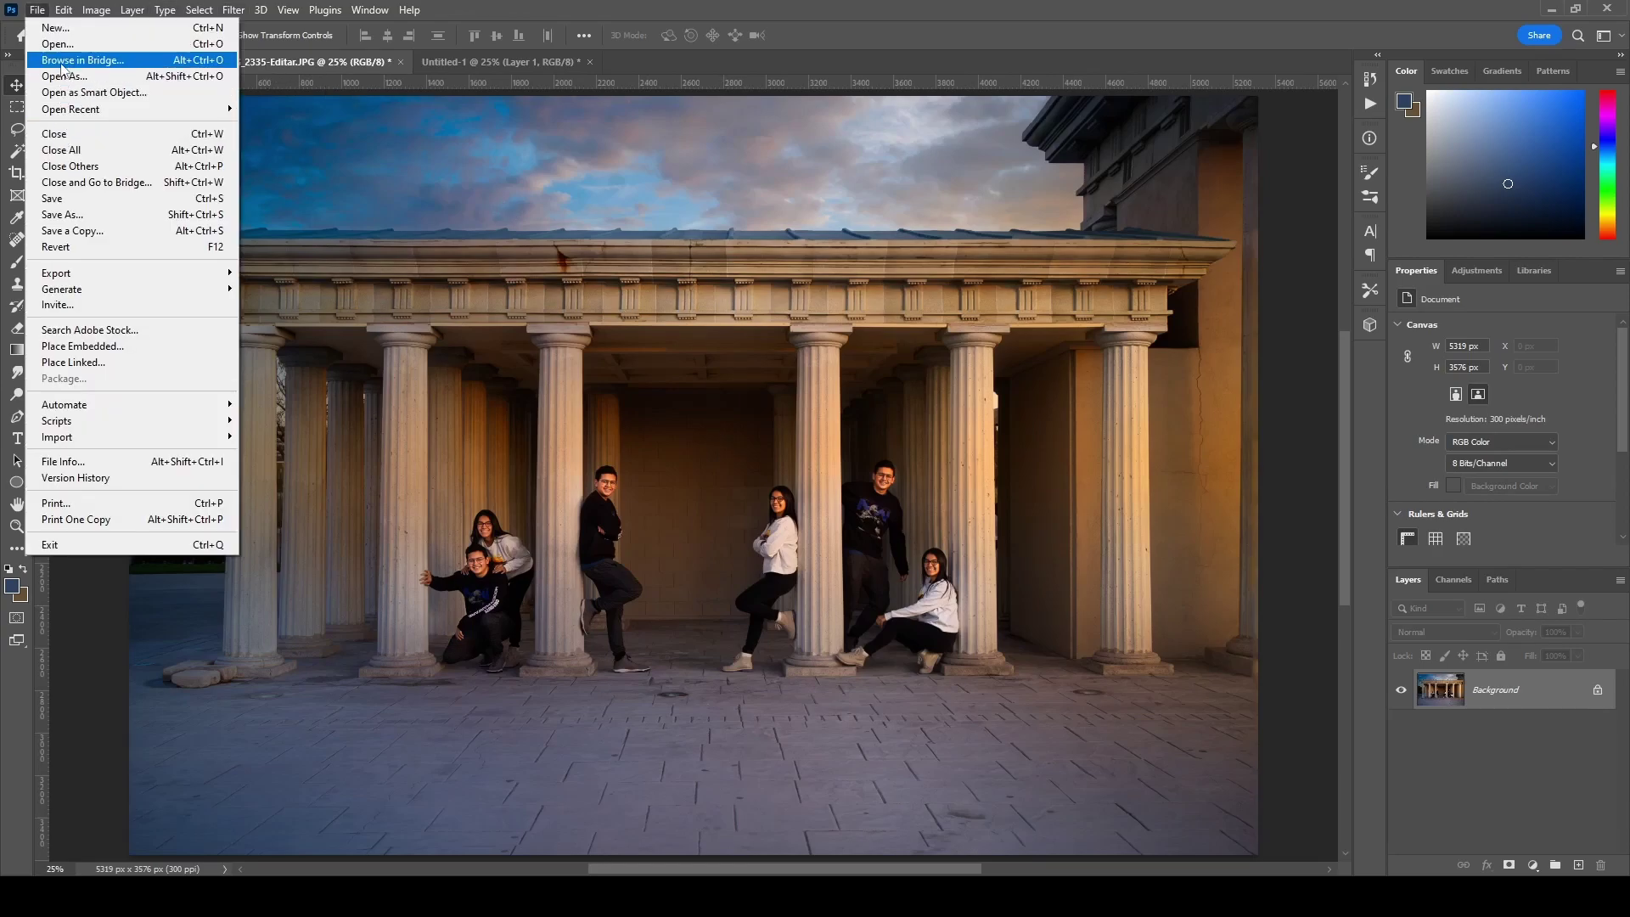
{"action": "left_click", "coordinate": [215, 10]}
{"action": "left_click", "coordinate": [369, 9]}
{"action": "left_click", "coordinate": [87, 10]}
{"action": "left_click", "coordinate": [119, 136]}
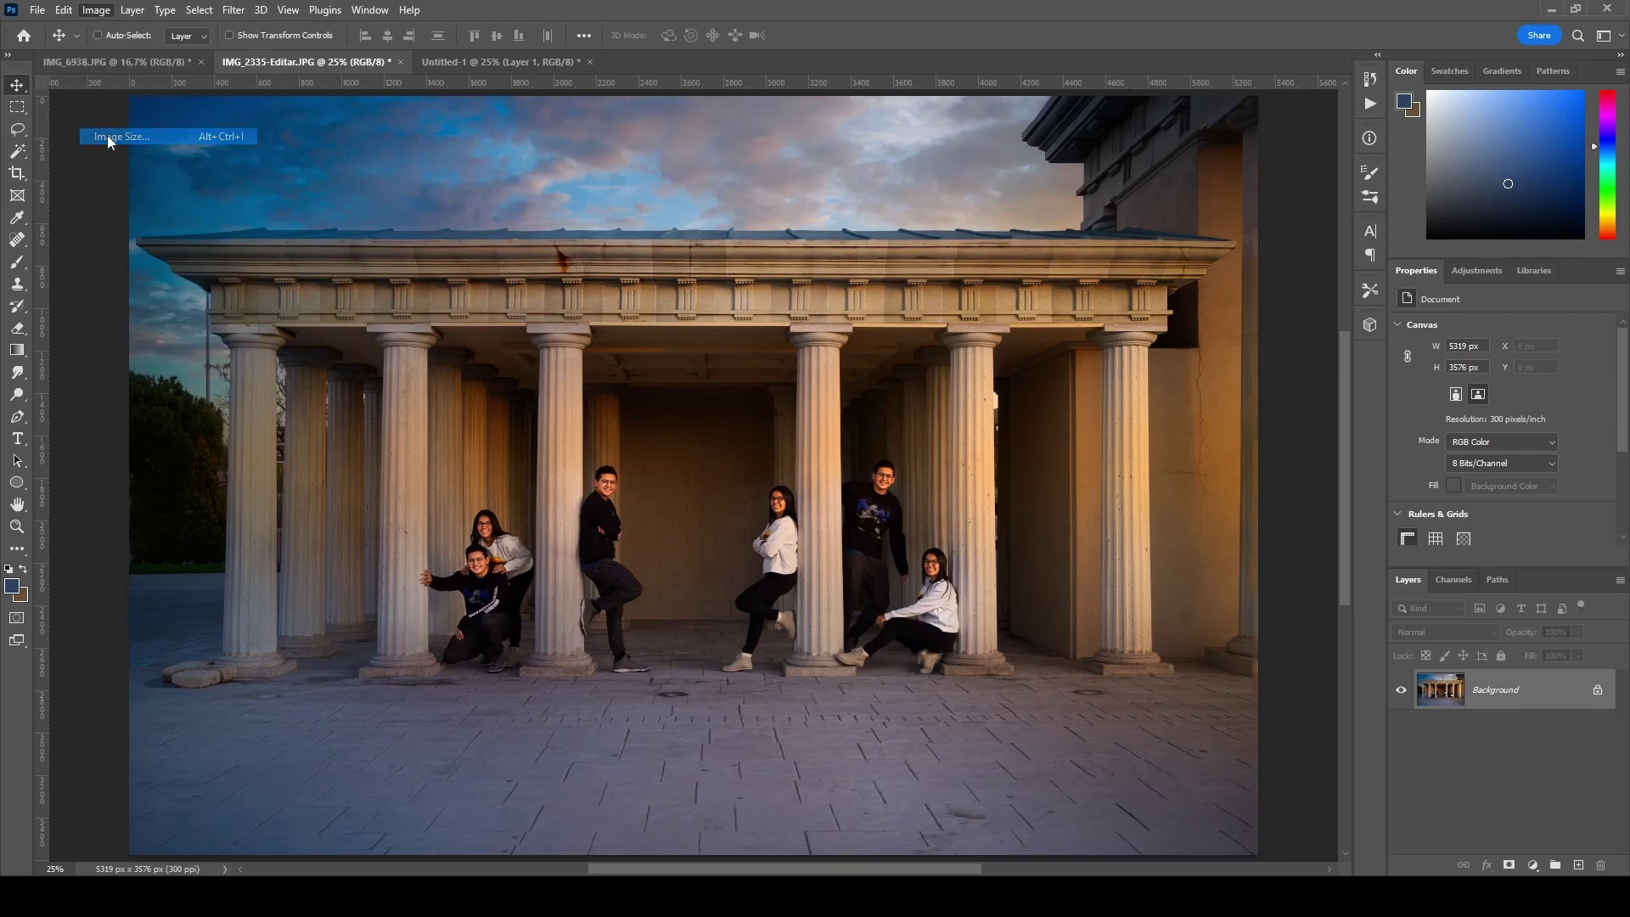
{"action": "double_click", "coordinate": [898, 333]}
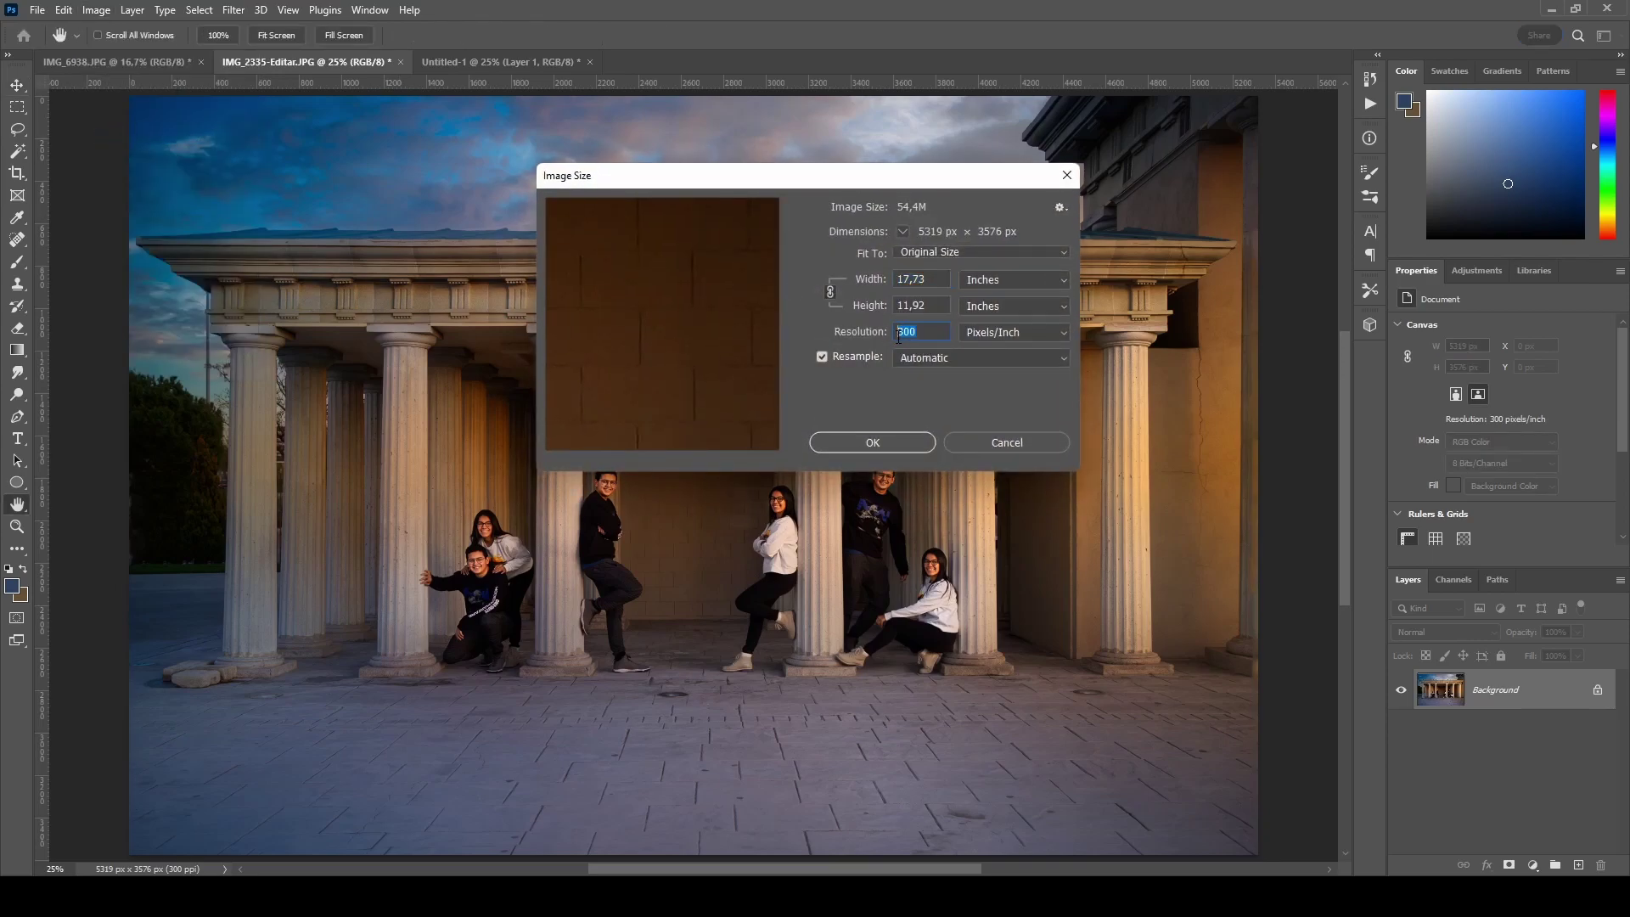
{"action": "left_click", "coordinate": [987, 442]}
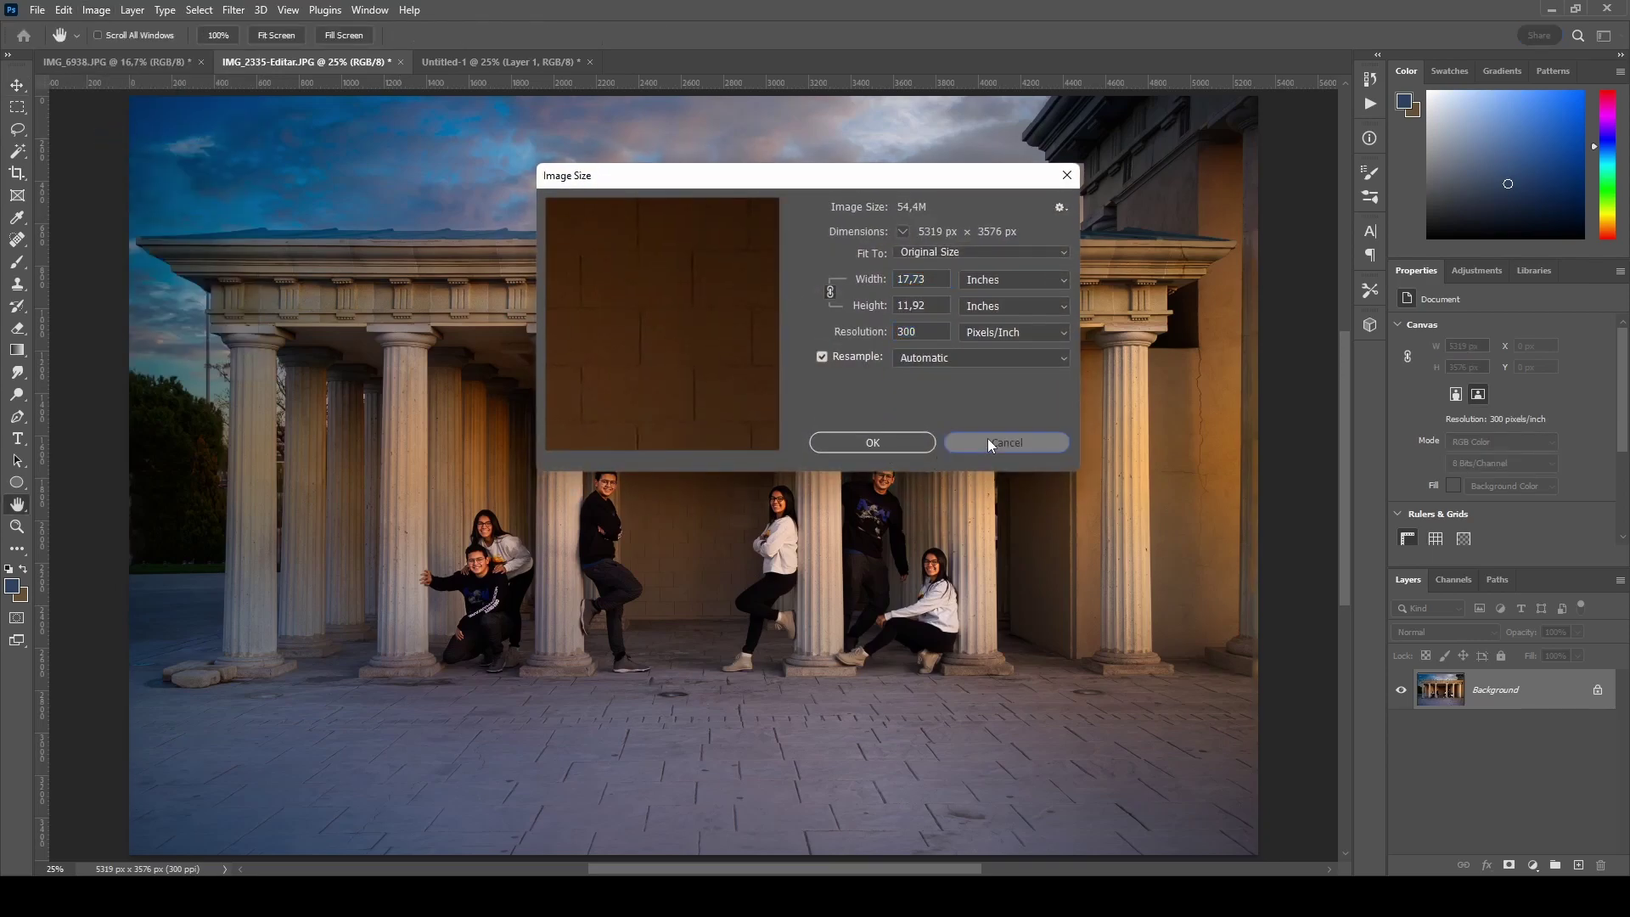
Create a new landscape document 10 inches wide and 8 inches high at 300 pixels/inch with a white background.
{"action": "key", "text": "v"}
{"action": "left_click", "coordinate": [38, 10]}
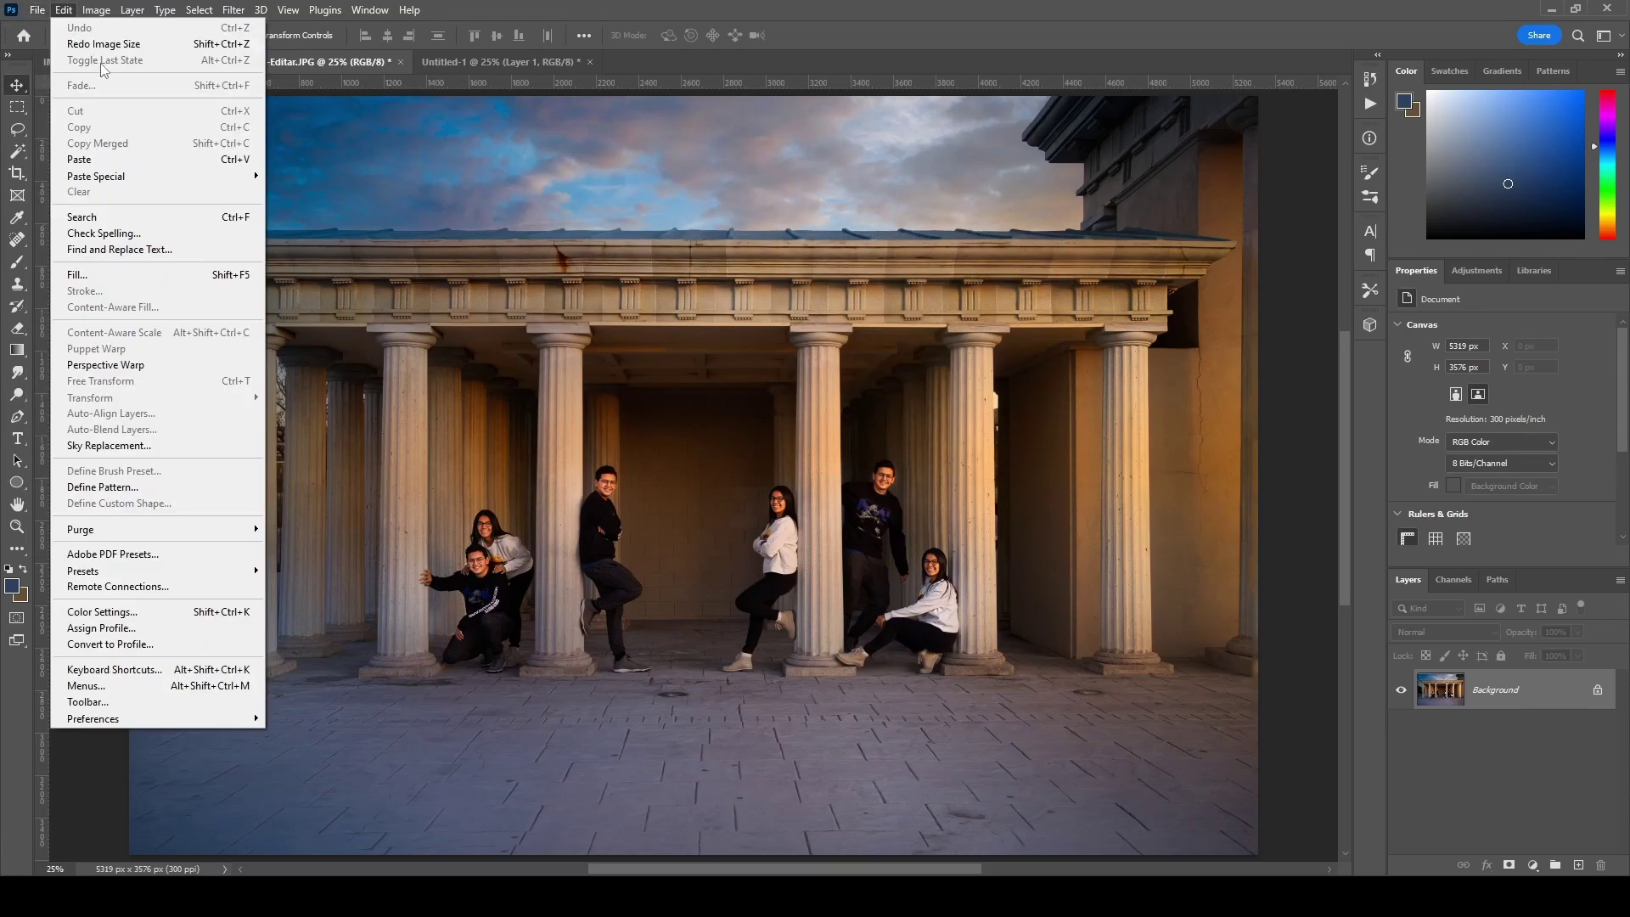
{"action": "left_click", "coordinate": [45, 28]}
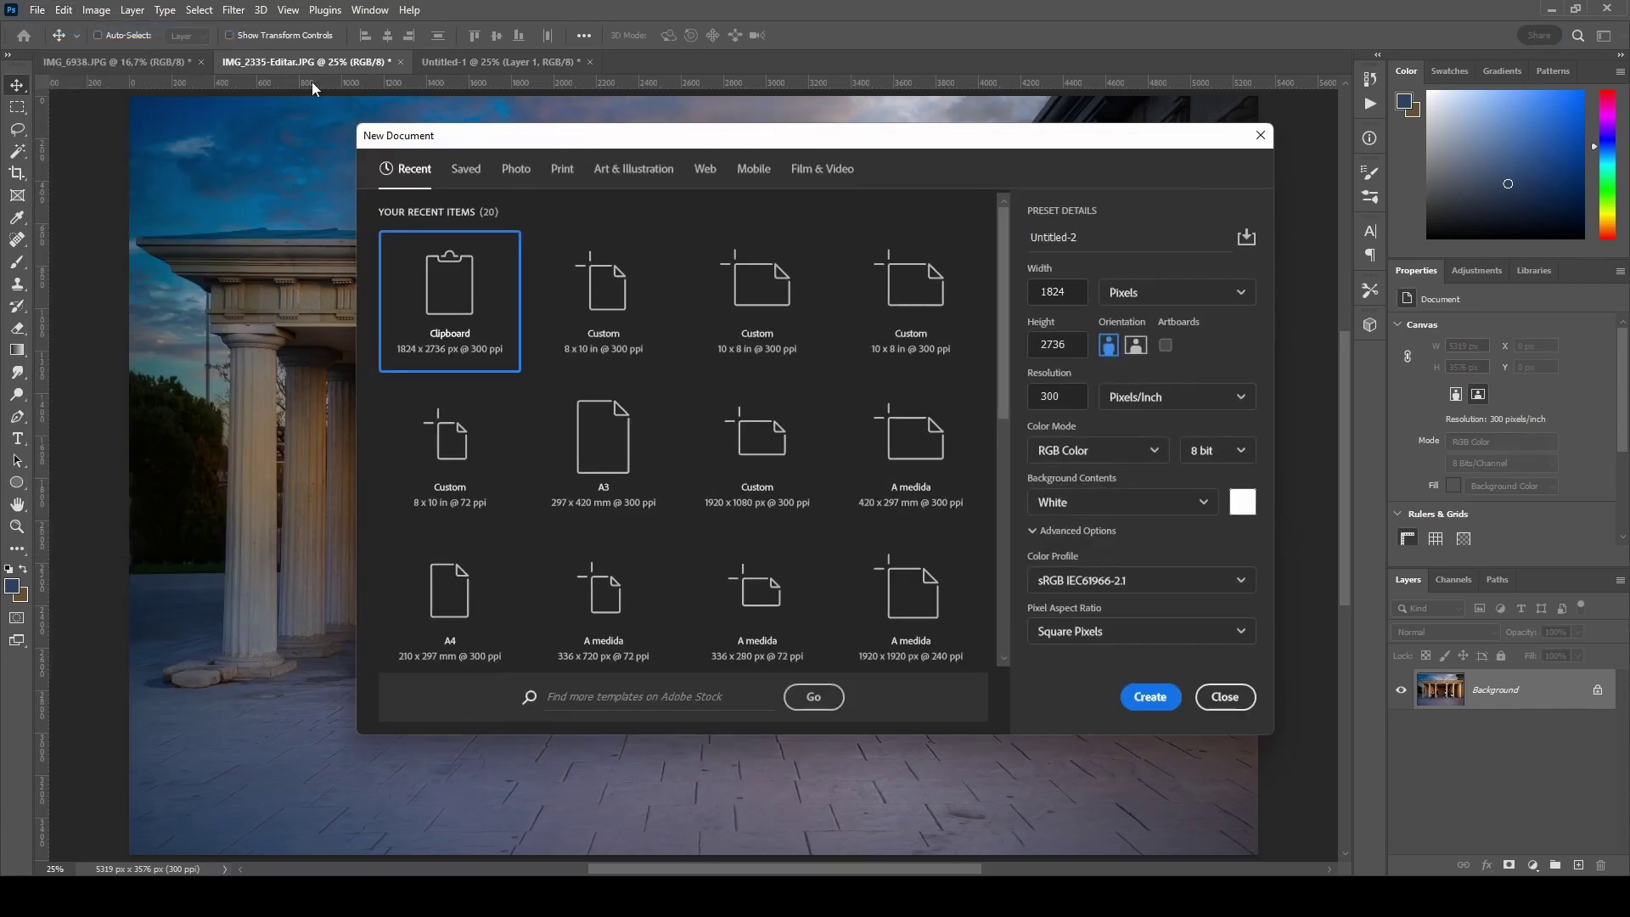
{"action": "left_click", "coordinate": [1152, 297]}
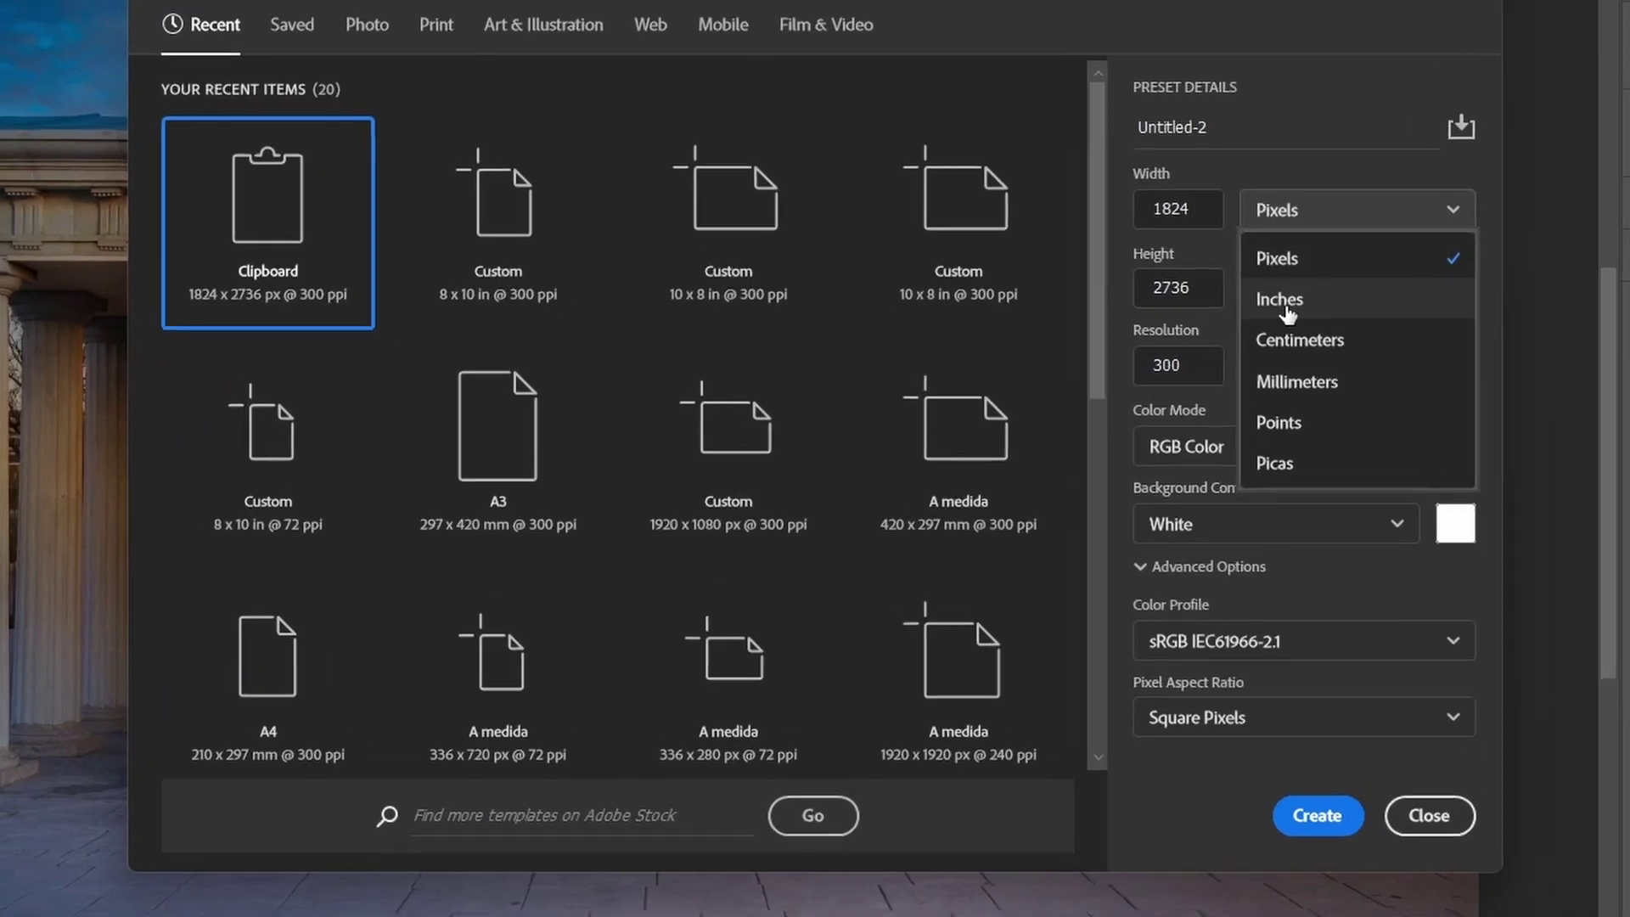
{"action": "left_click", "coordinate": [1126, 352]}
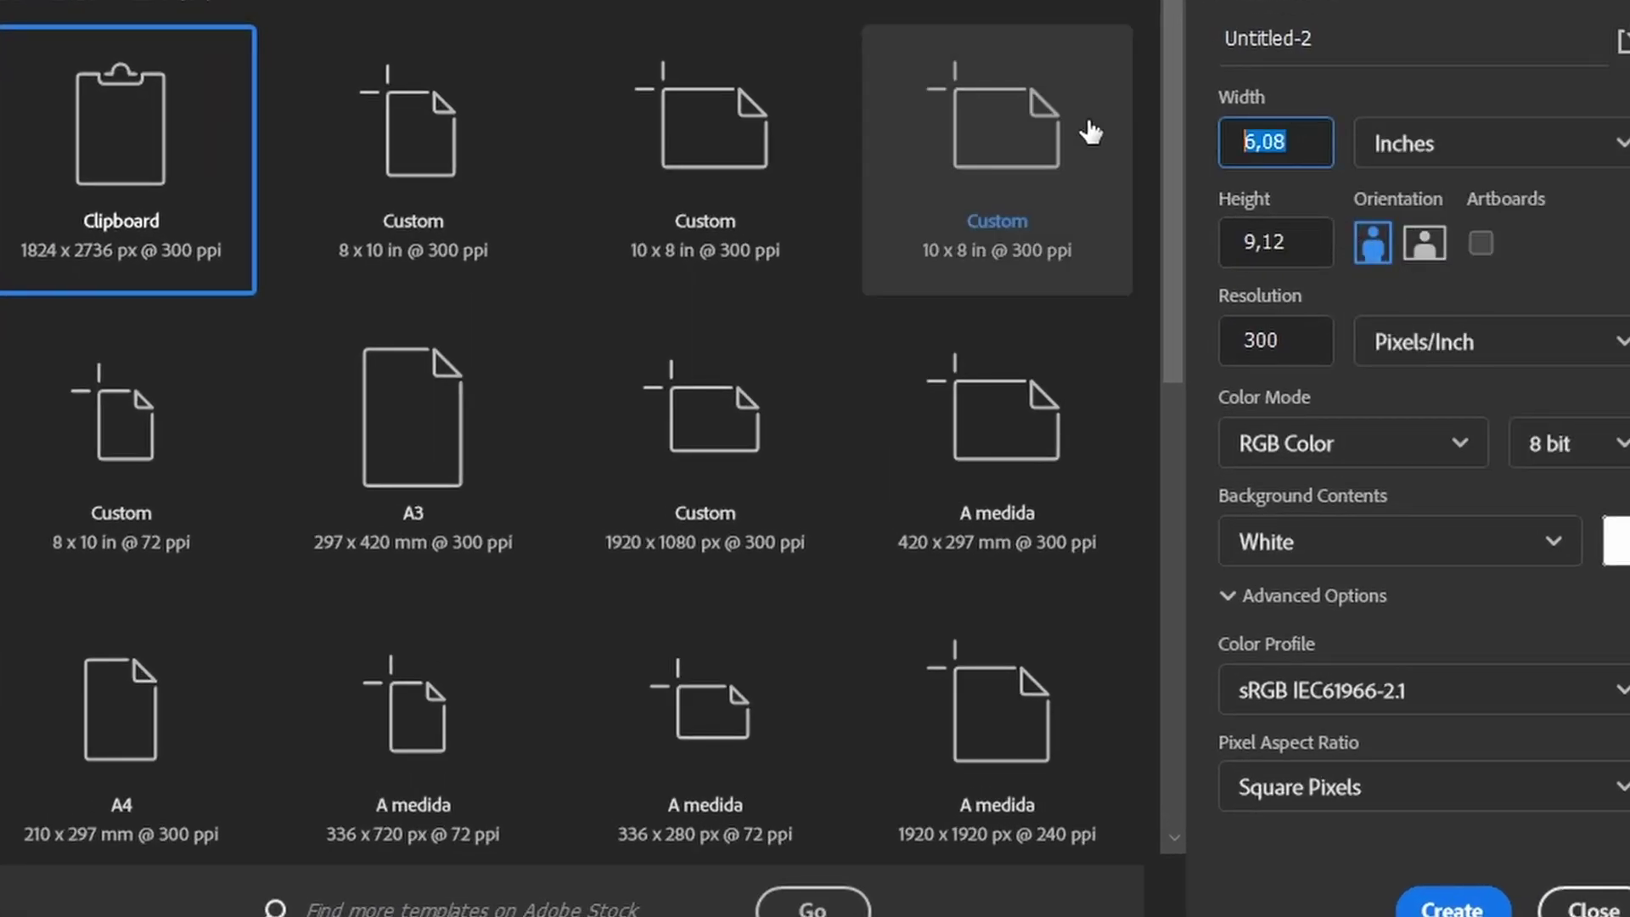
{"action": "type", "text": "10"}
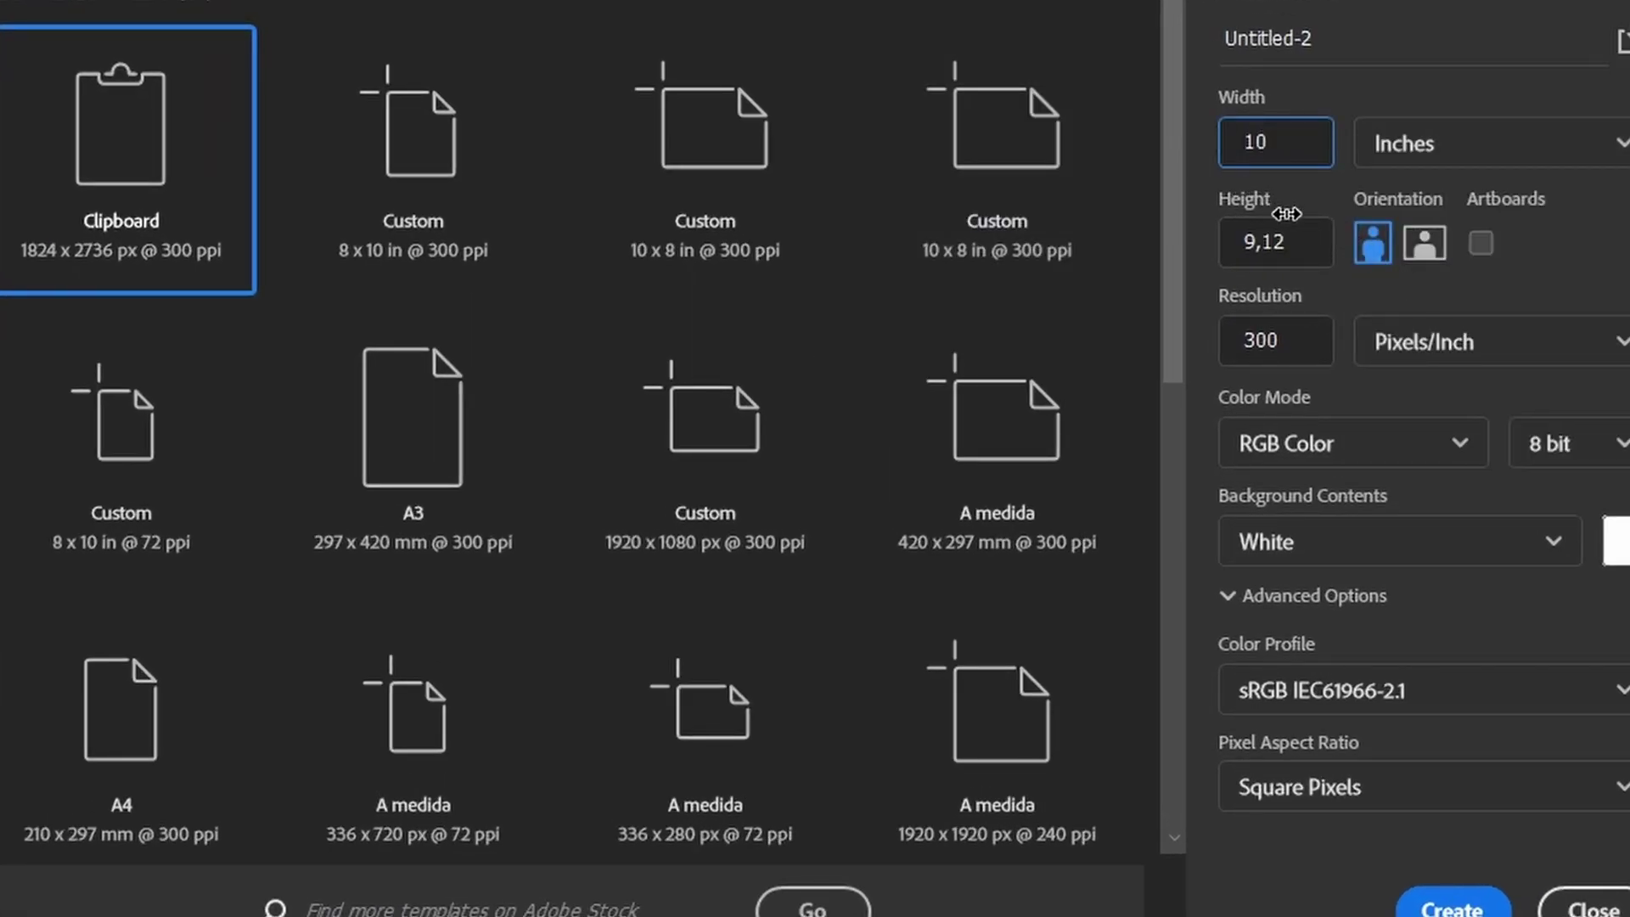
{"action": "key", "text": "Tab"}
{"action": "type", "text": "8"}
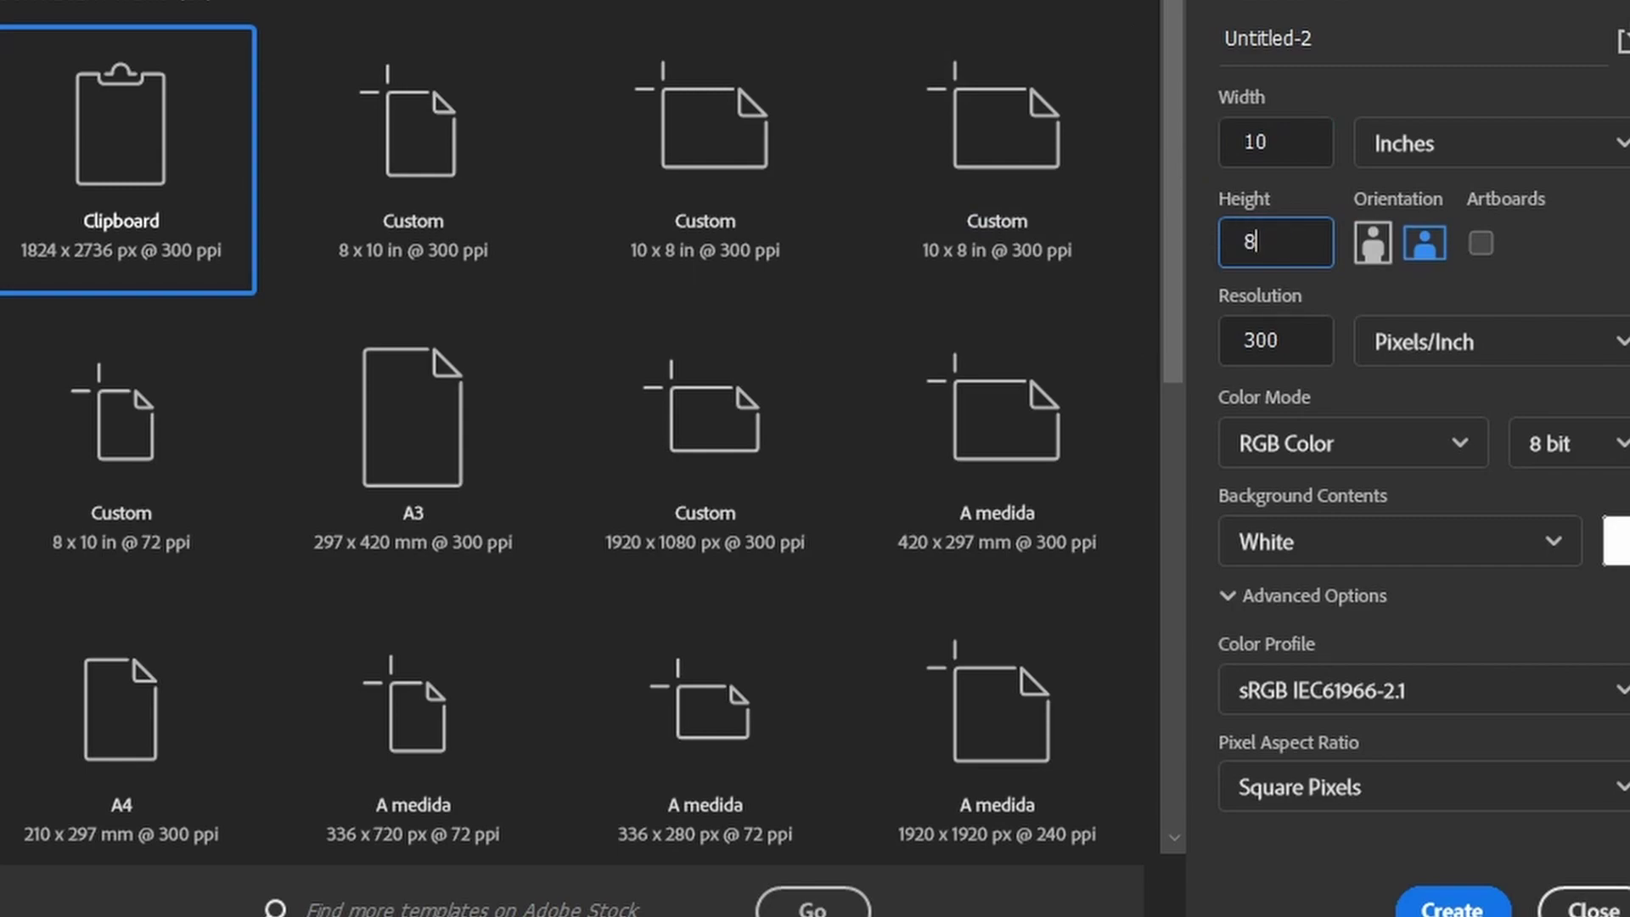
{"action": "left_click", "coordinate": [1267, 340]}
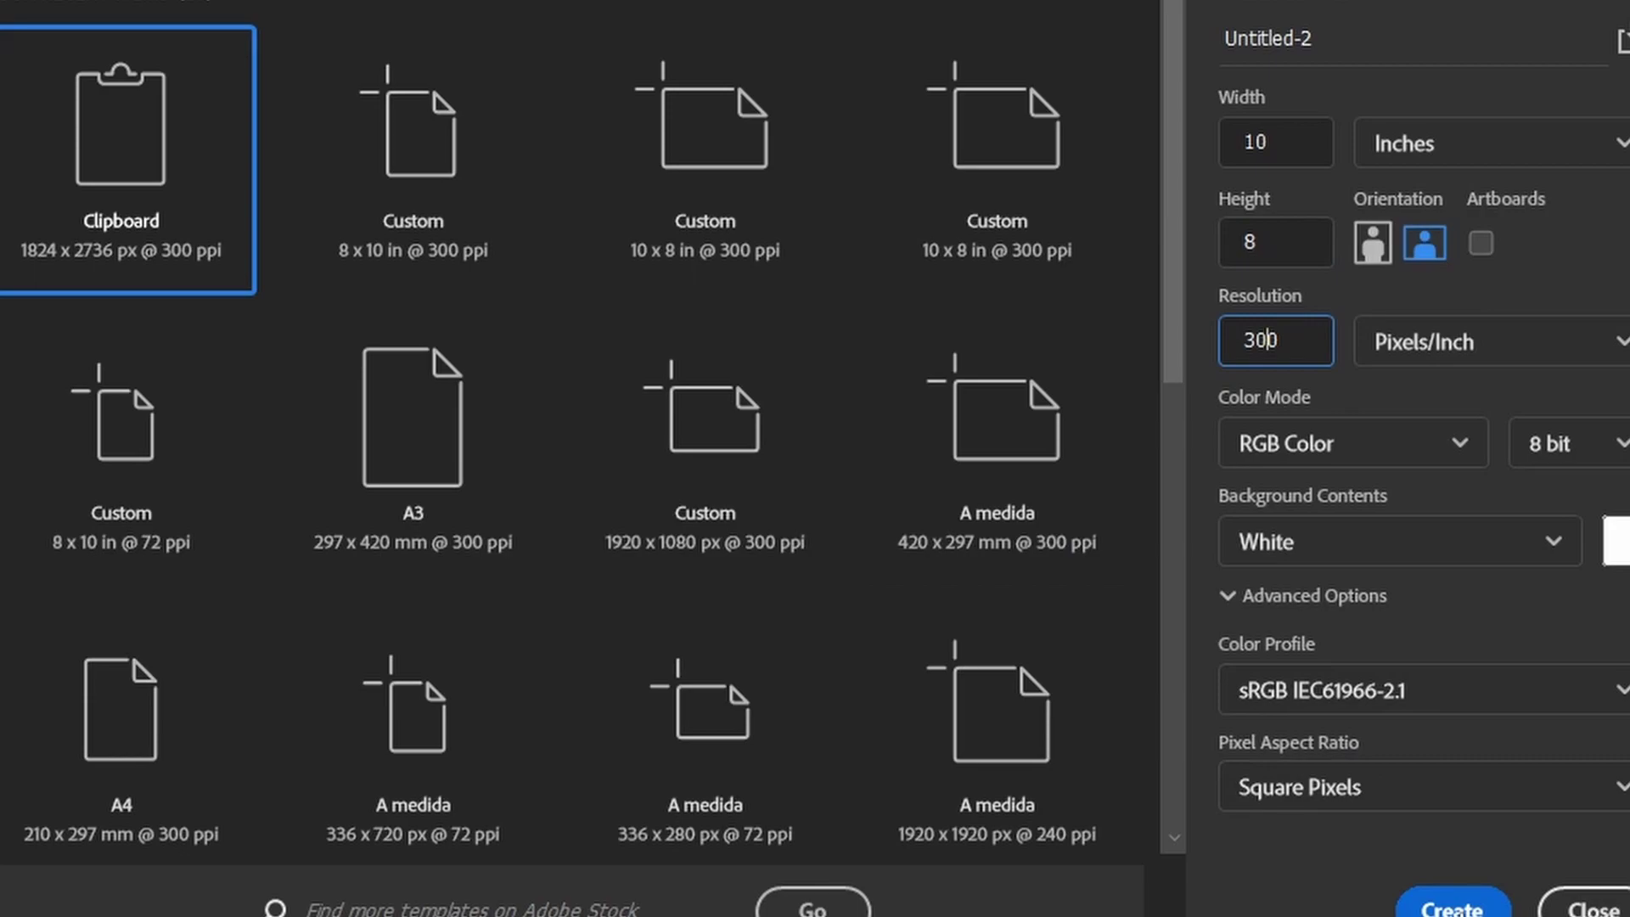
{"action": "key", "text": "Return"}
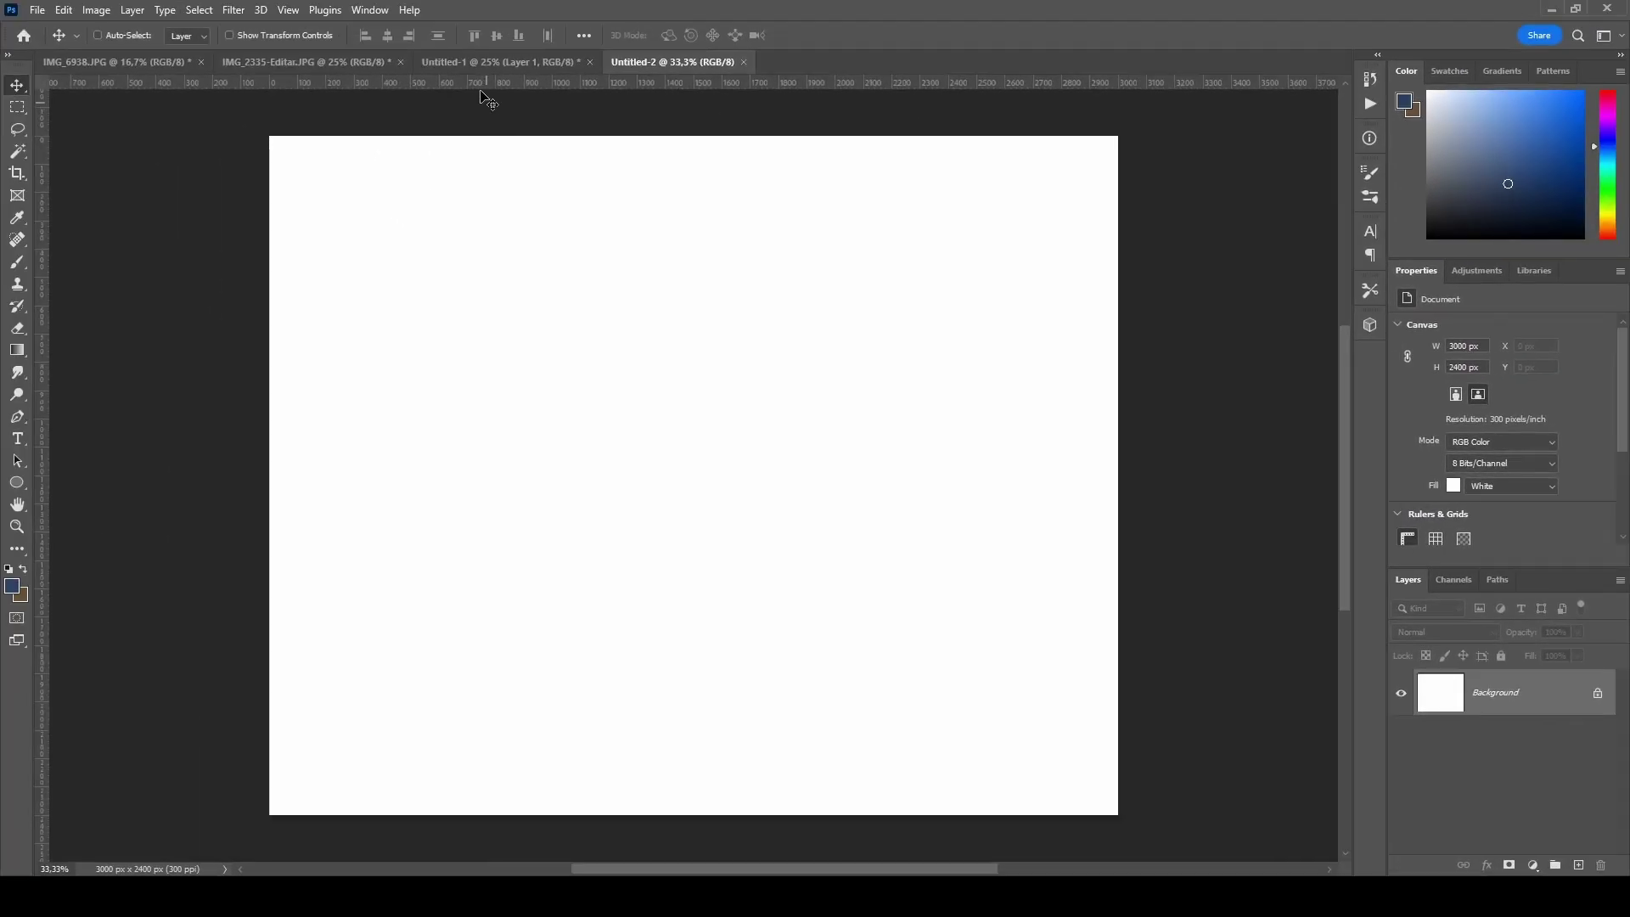
Resize IMG_2335-Editar.JPG to a width of 9,12 inches, keeping its proportions and resolution.
{"action": "left_click", "coordinate": [353, 61]}
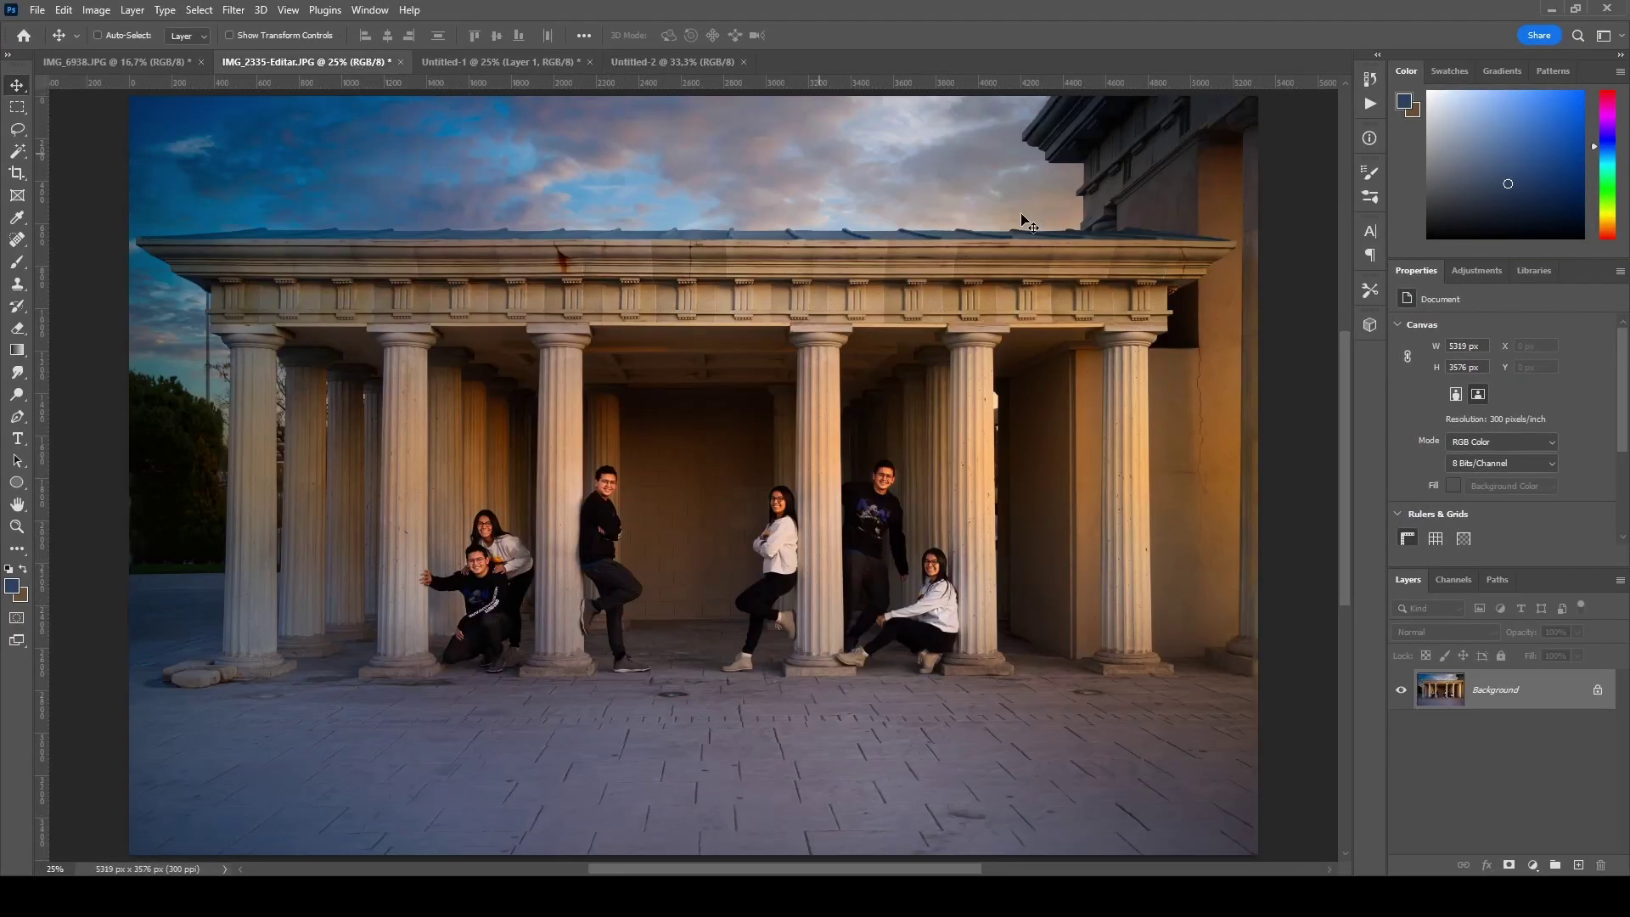
{"action": "left_click", "coordinate": [96, 9]}
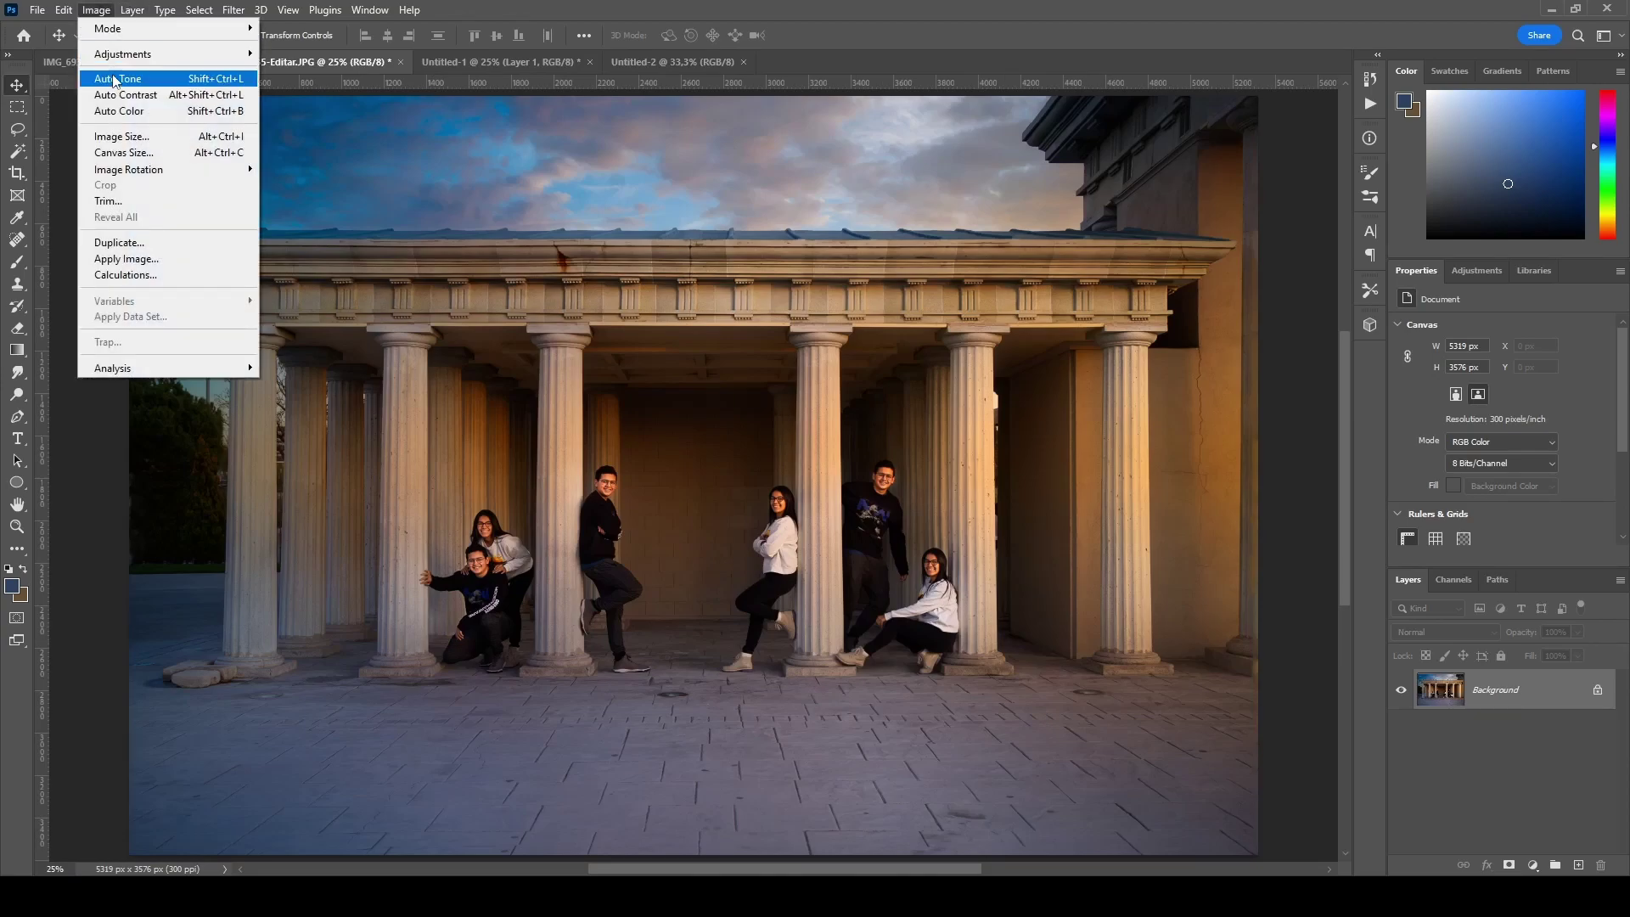
{"action": "left_click", "coordinate": [121, 137]}
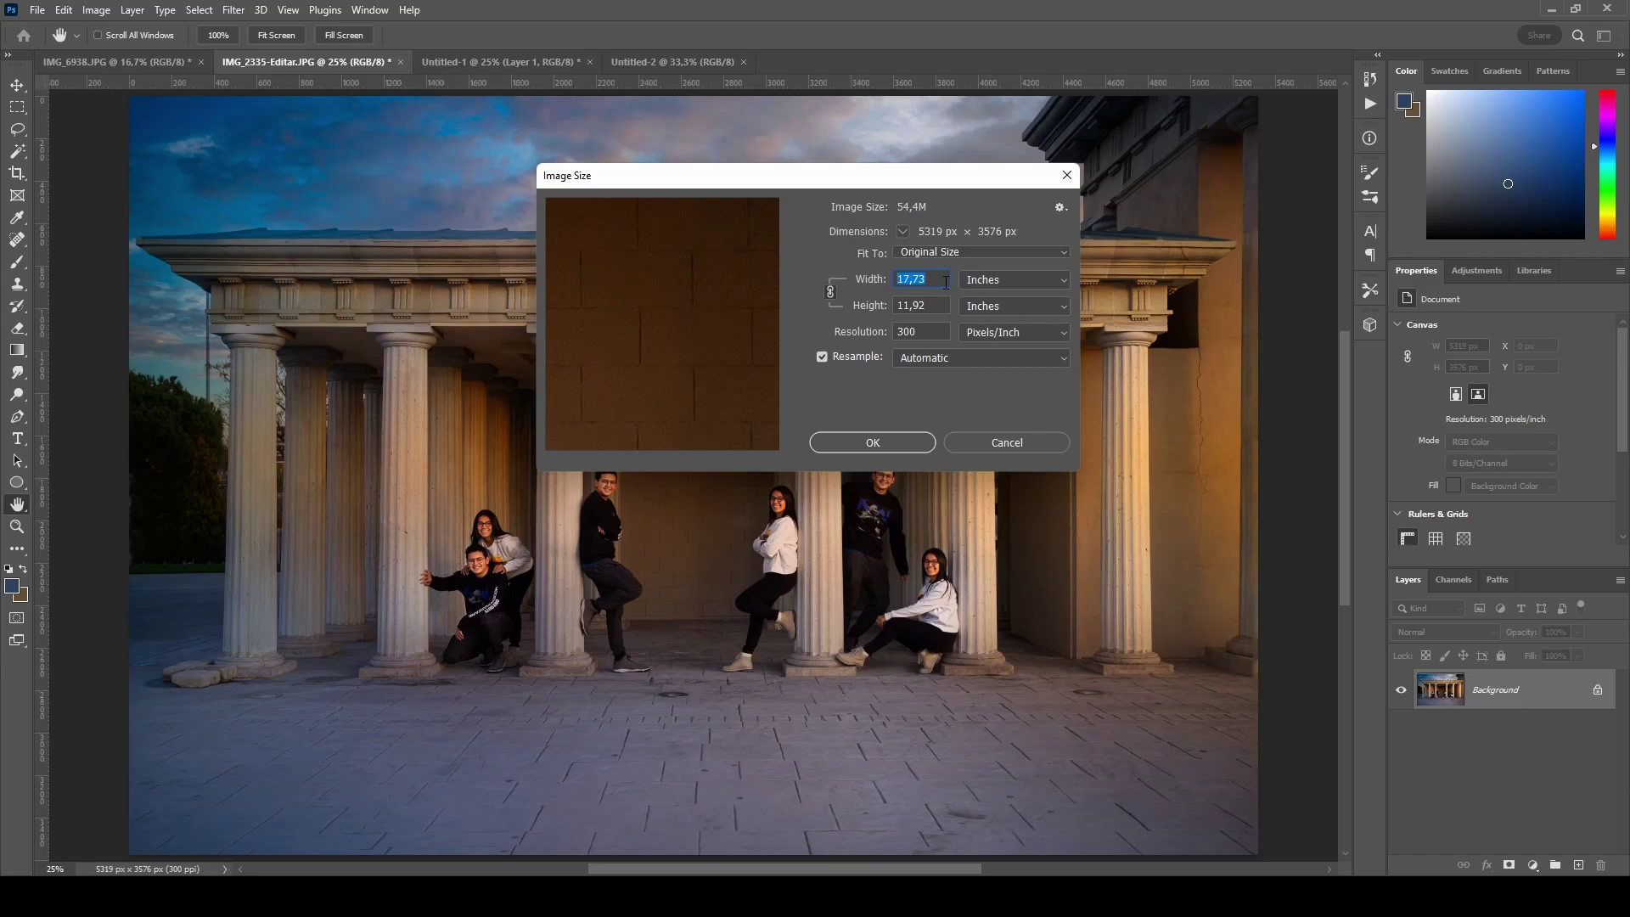
{"action": "type", "text": "9,"}
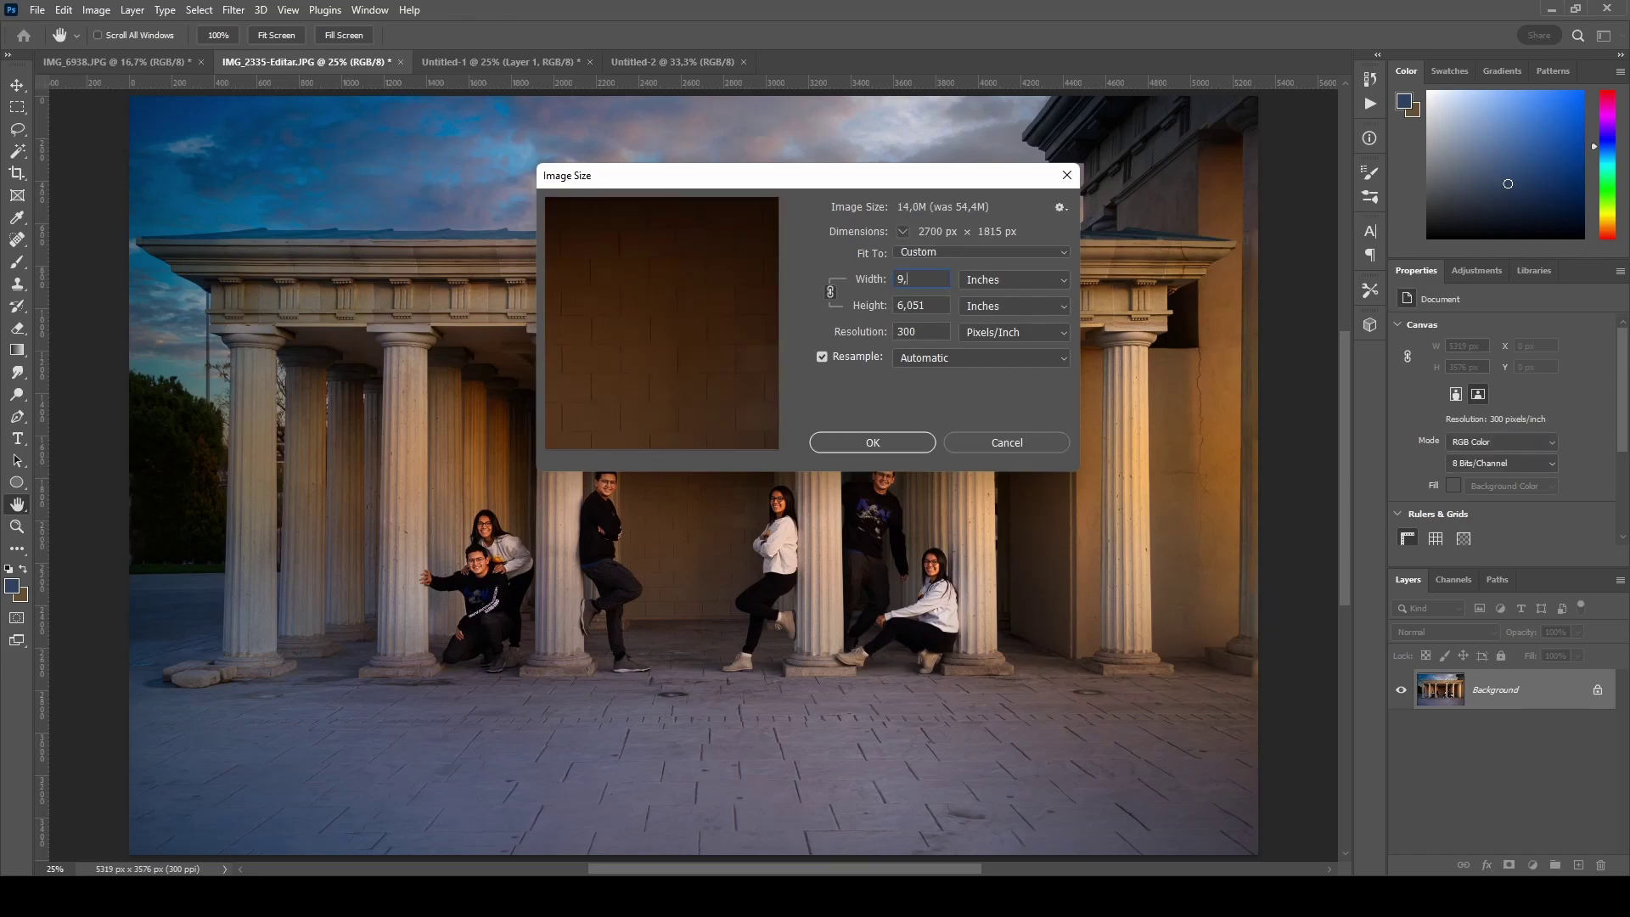
{"action": "type", "text": "12"}
{"action": "key", "text": "Return"}
{"action": "key", "text": "v"}
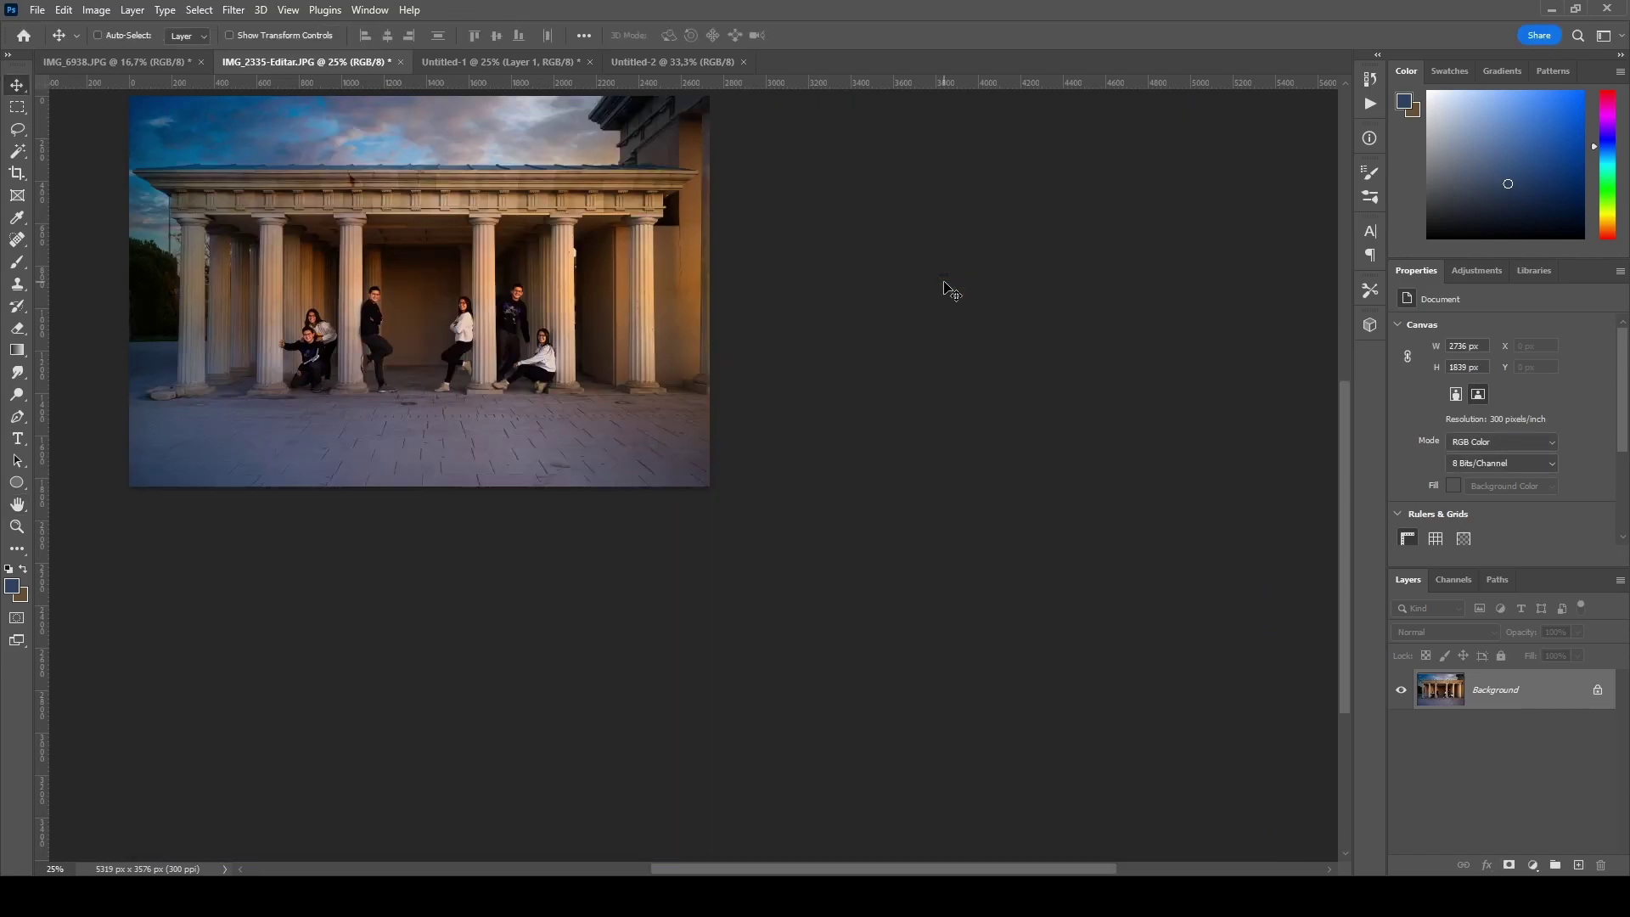
Copy the entire resized group photo and paste it into the blank Untitled-2 document.
{"action": "key", "text": "ctrl+a"}
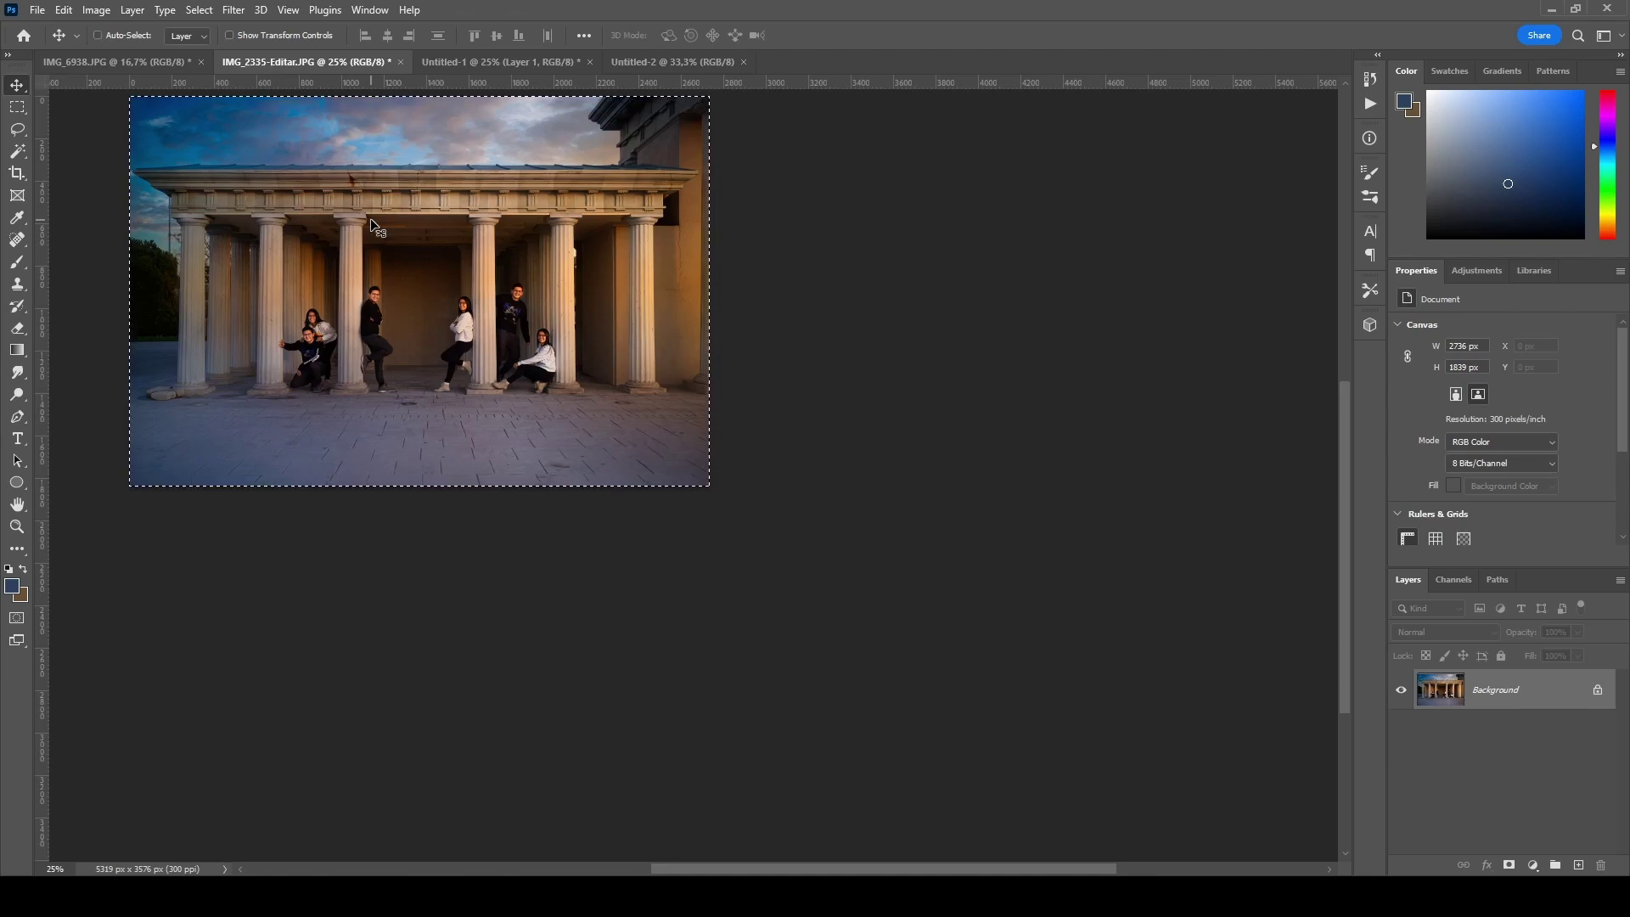
{"action": "left_click", "coordinate": [639, 61]}
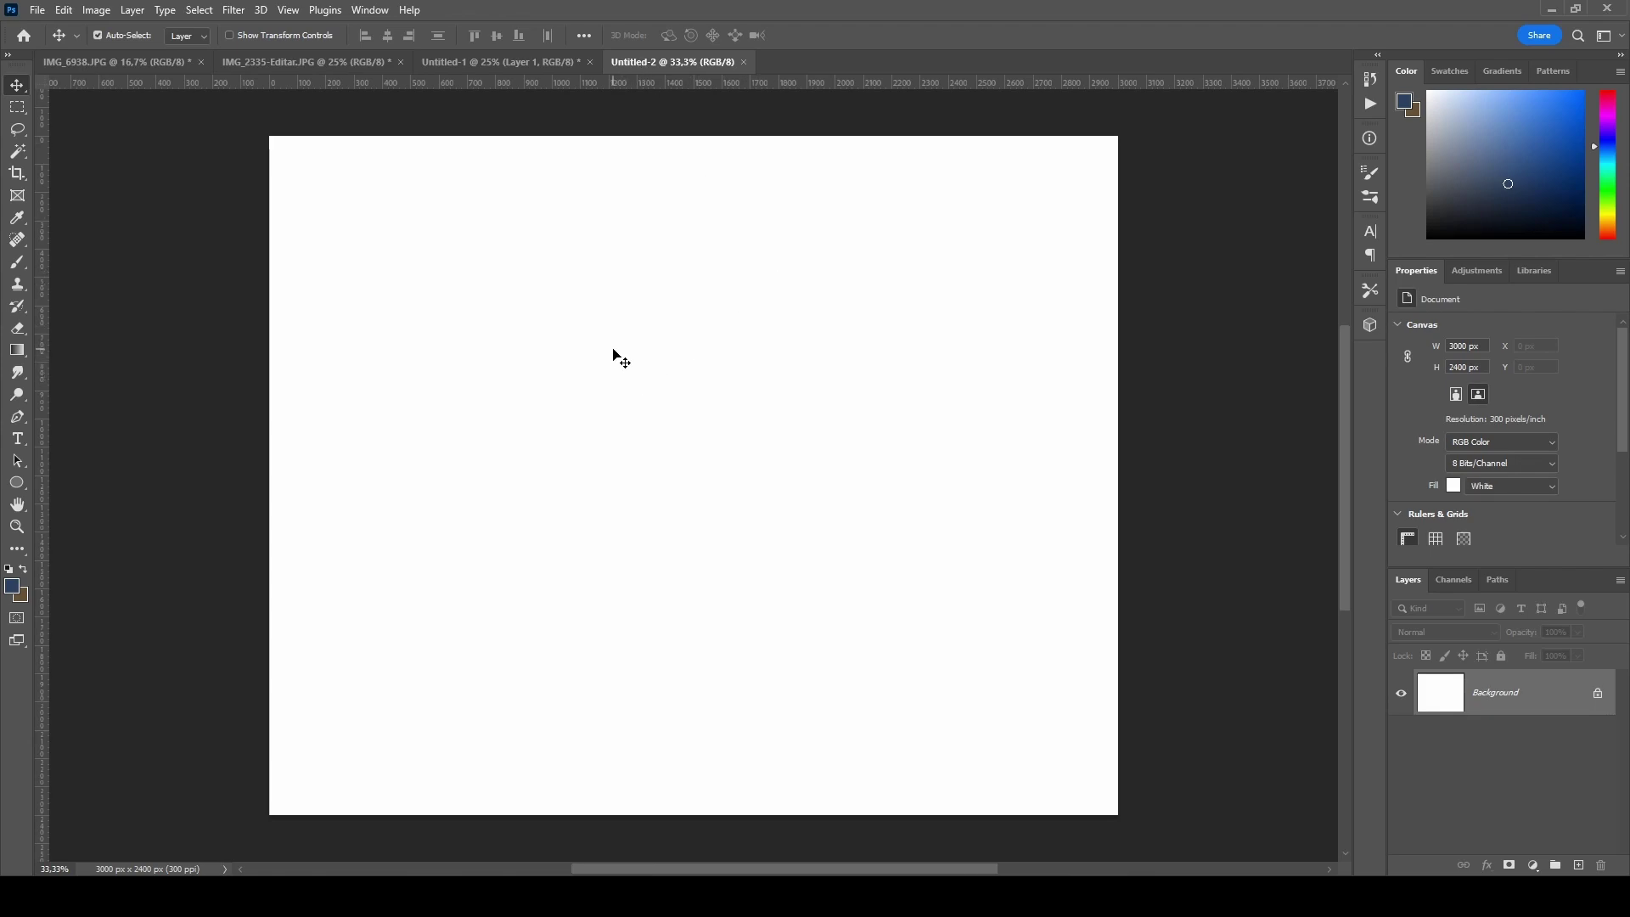
{"action": "key", "text": "ctrl+v"}
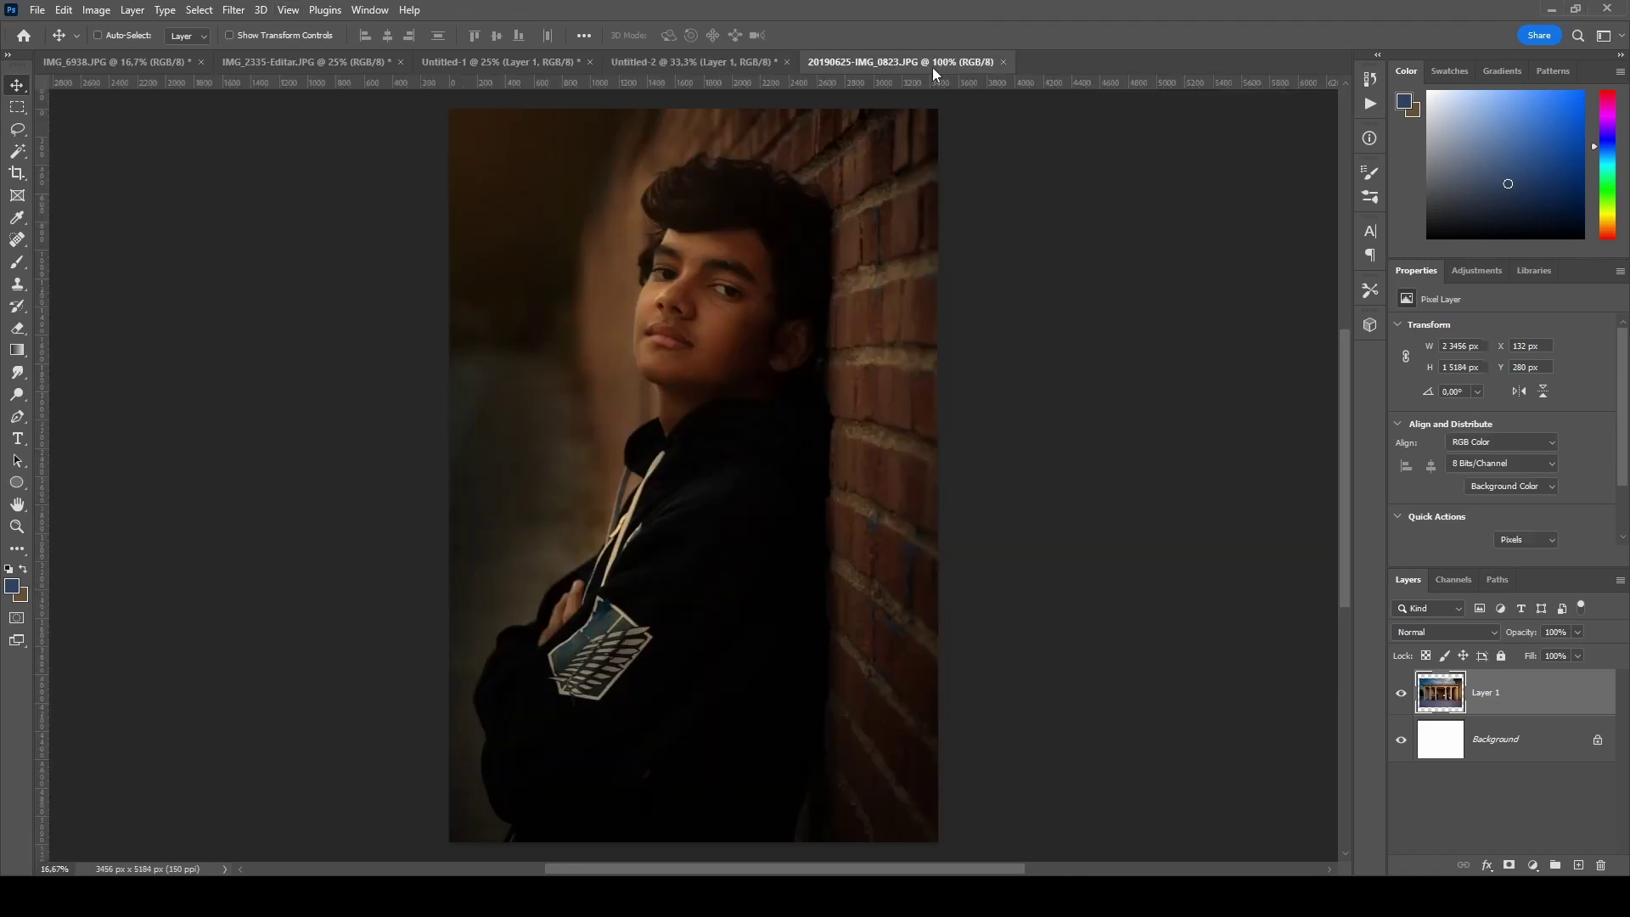
Check the dimensions and resolution of 20190625-IMG_0823.JPG in the Image Size settings.
{"action": "left_click", "coordinate": [95, 12]}
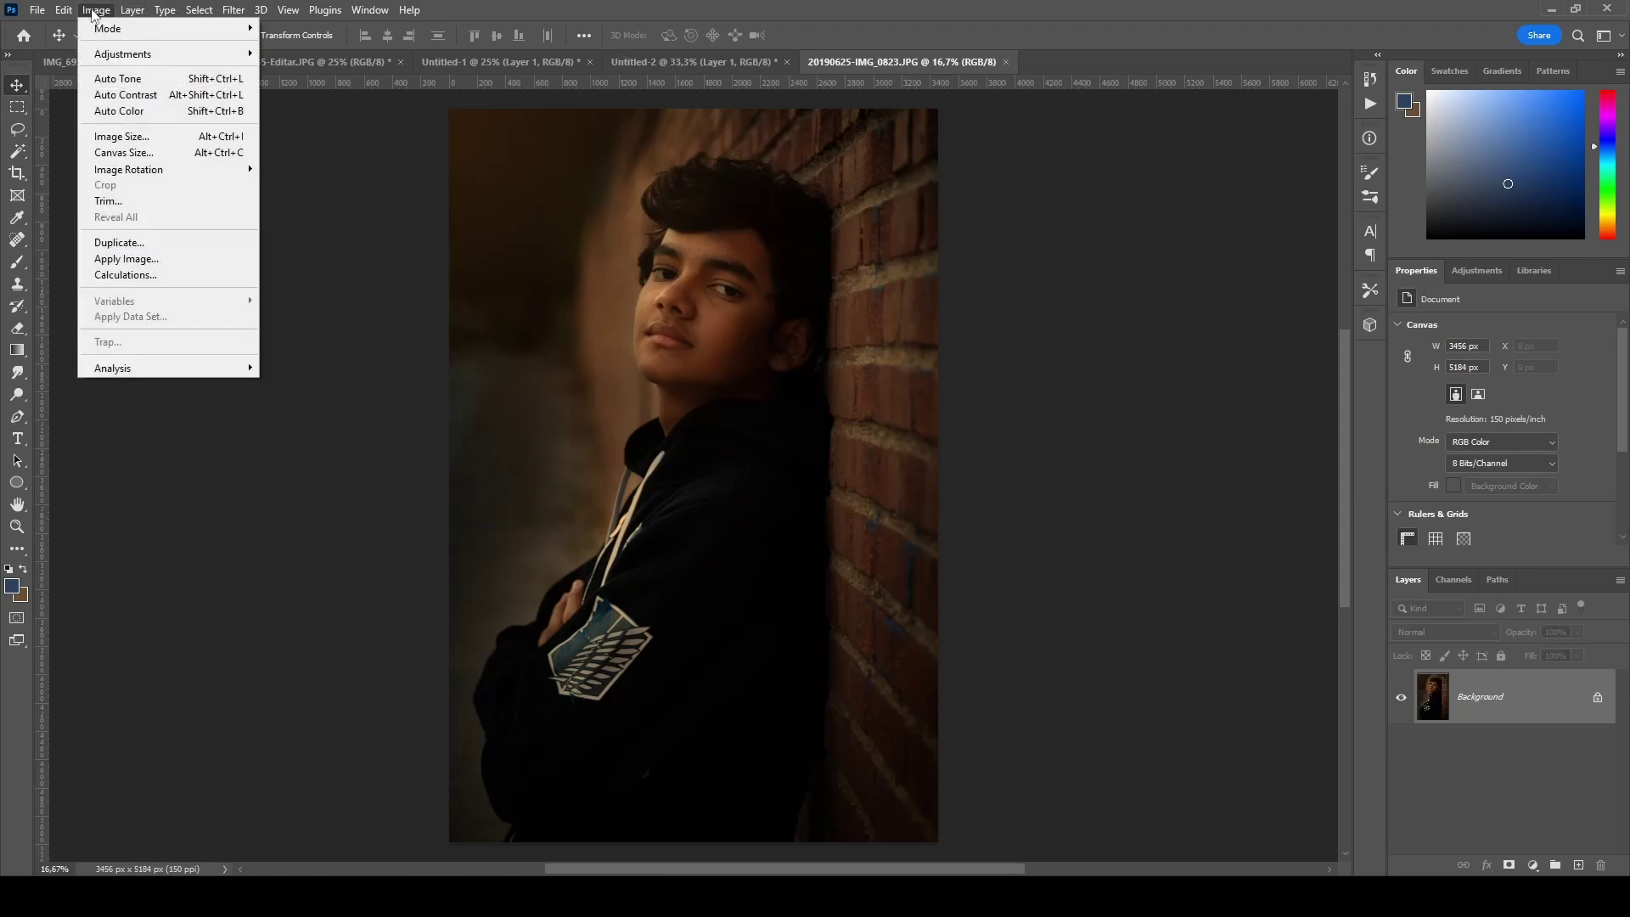
{"action": "left_click", "coordinate": [124, 137]}
{"action": "left_click", "coordinate": [898, 331]}
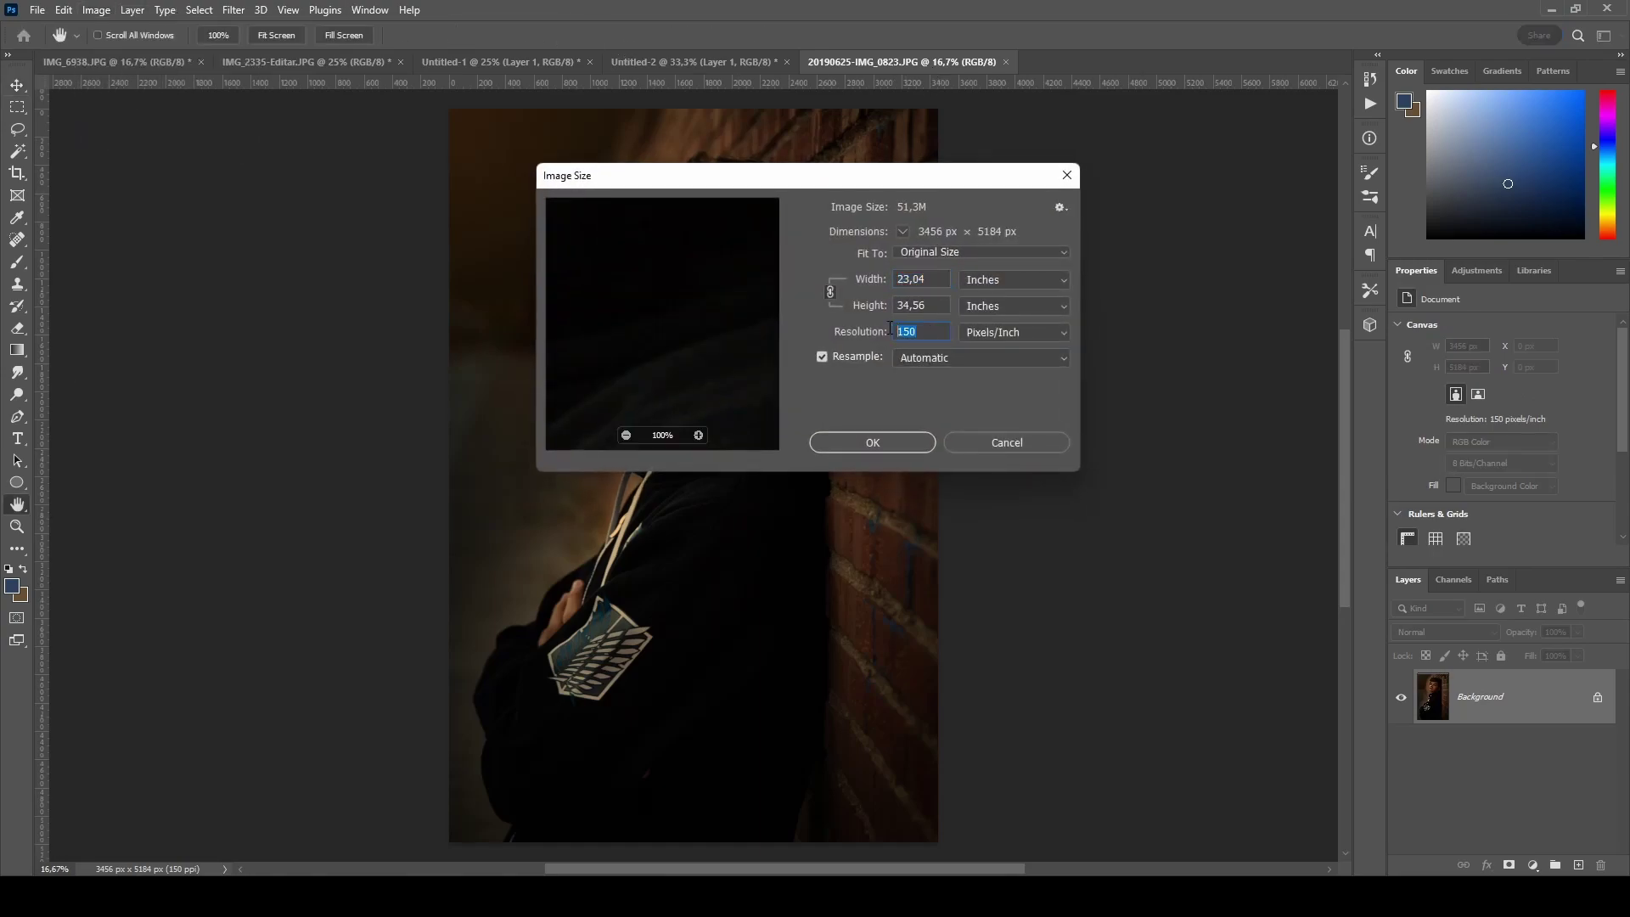
{"action": "left_click", "coordinate": [1006, 442]}
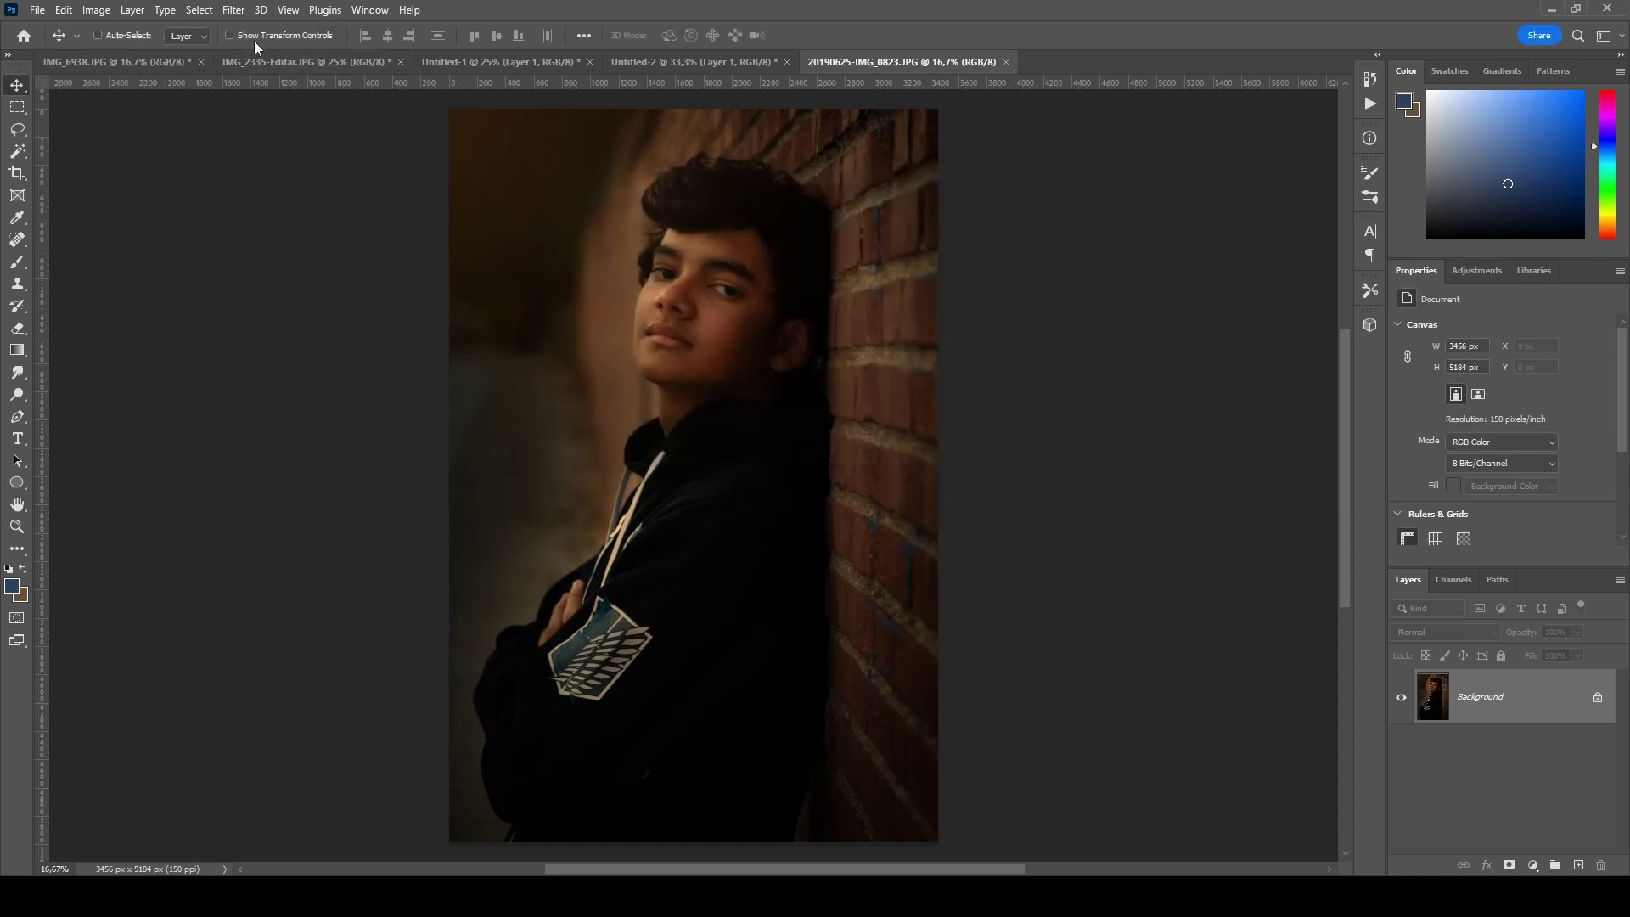
Delete the pasted portrait layer from Untitled-1 and check the document's dimensions and resolution in the Image Size settings.
{"action": "left_click", "coordinate": [496, 62]}
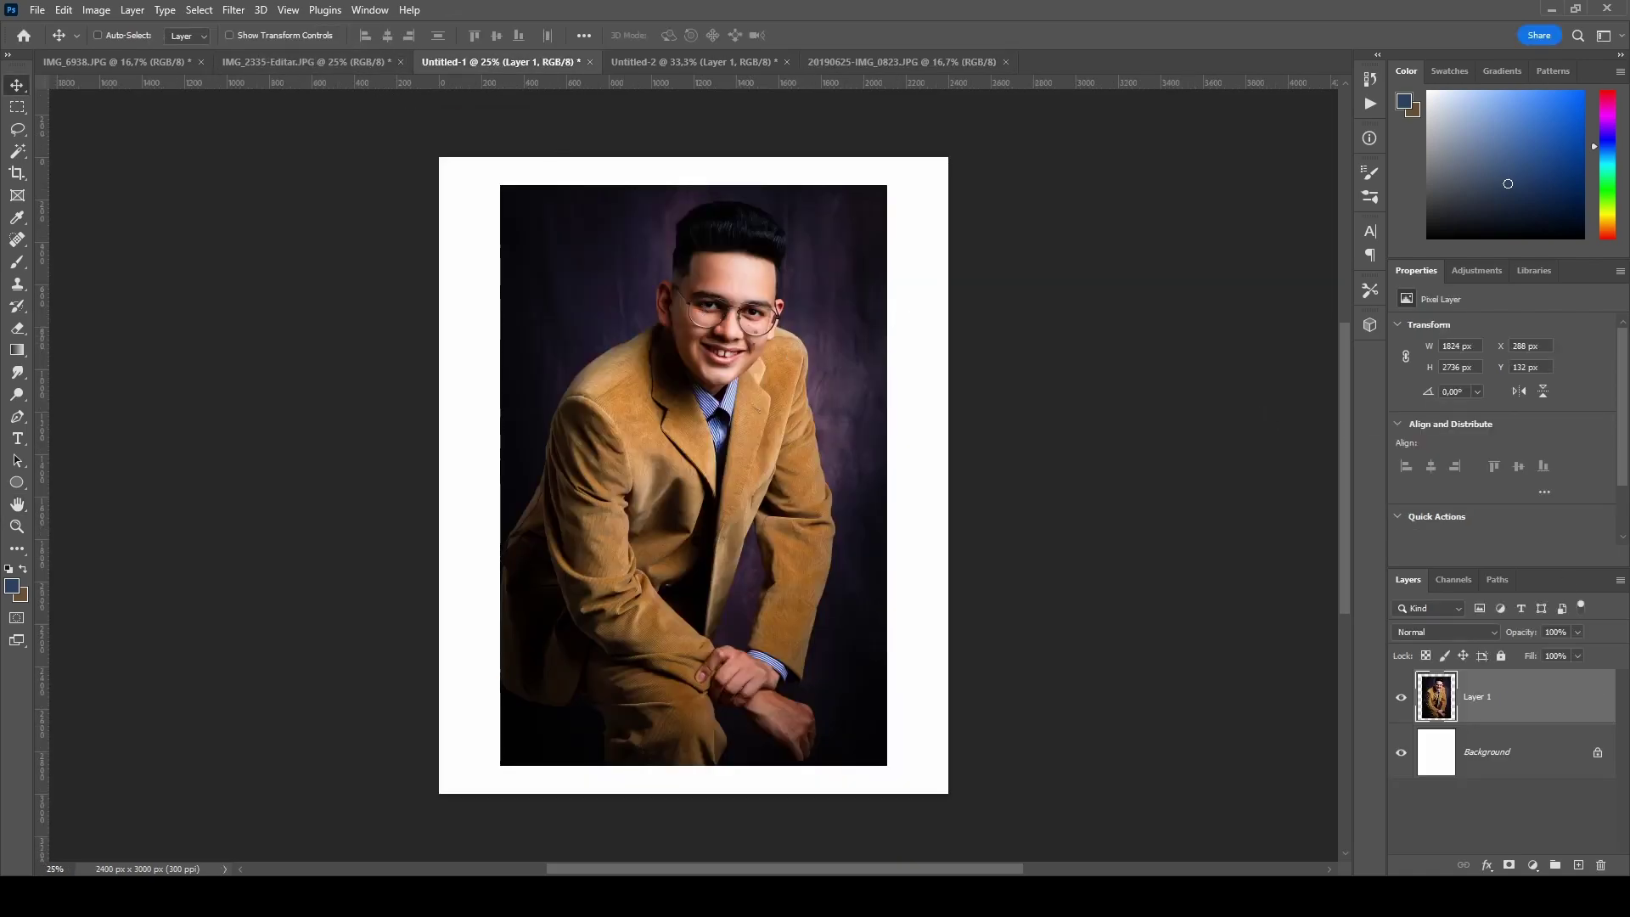
{"action": "left_click_drag", "start_coordinate": [1525, 715], "coordinate": [1600, 864]}
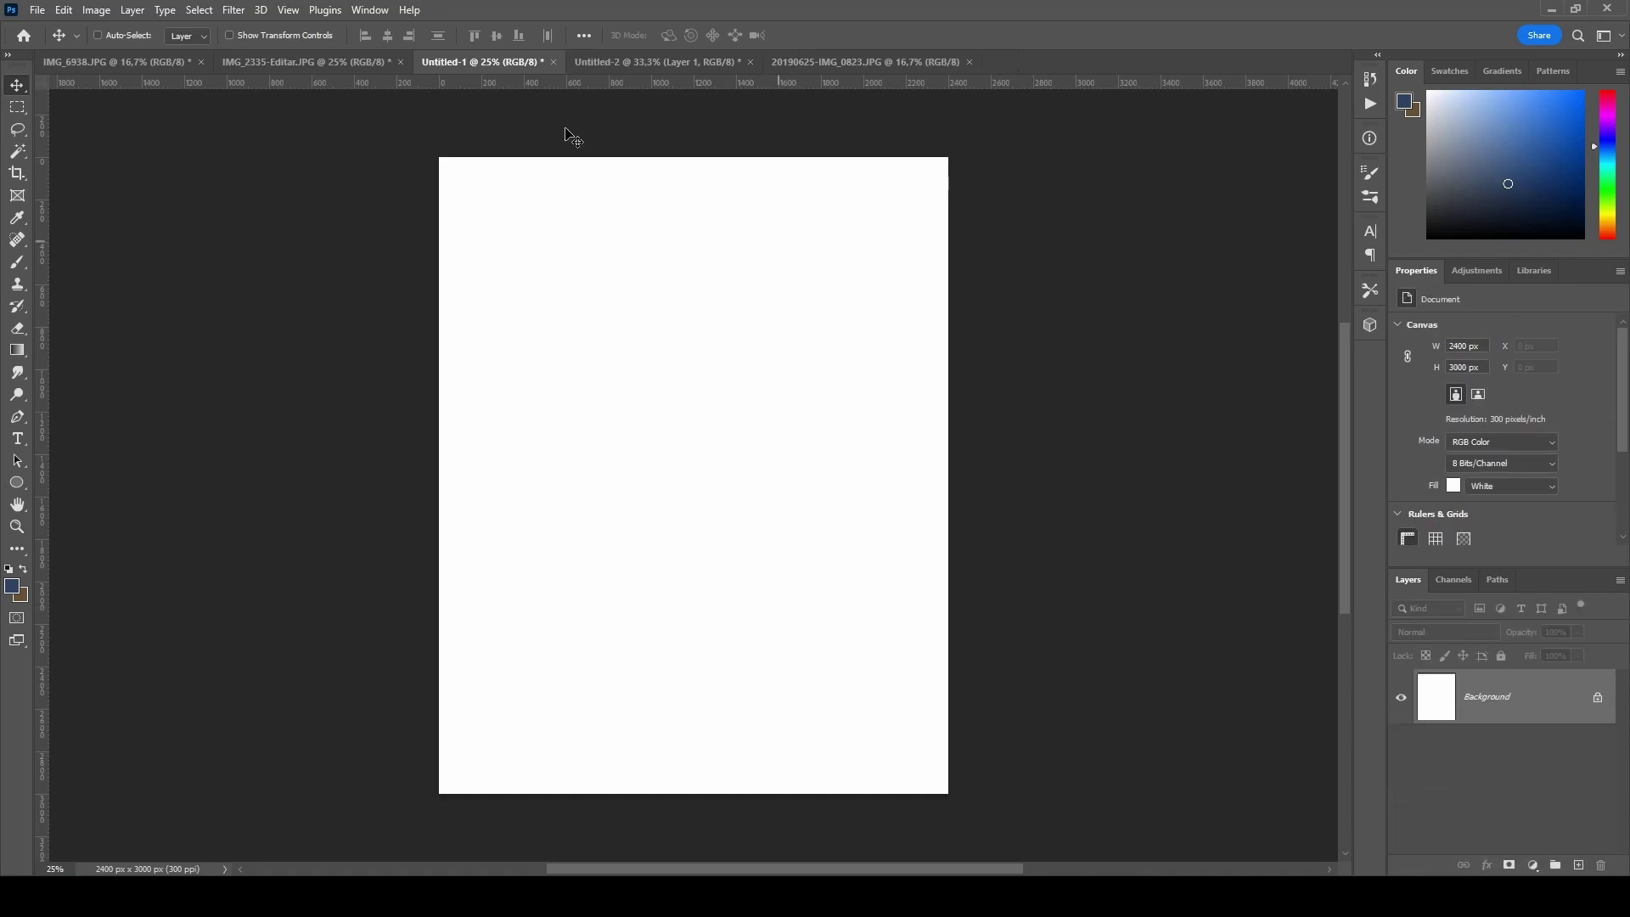
{"action": "left_click", "coordinate": [100, 14]}
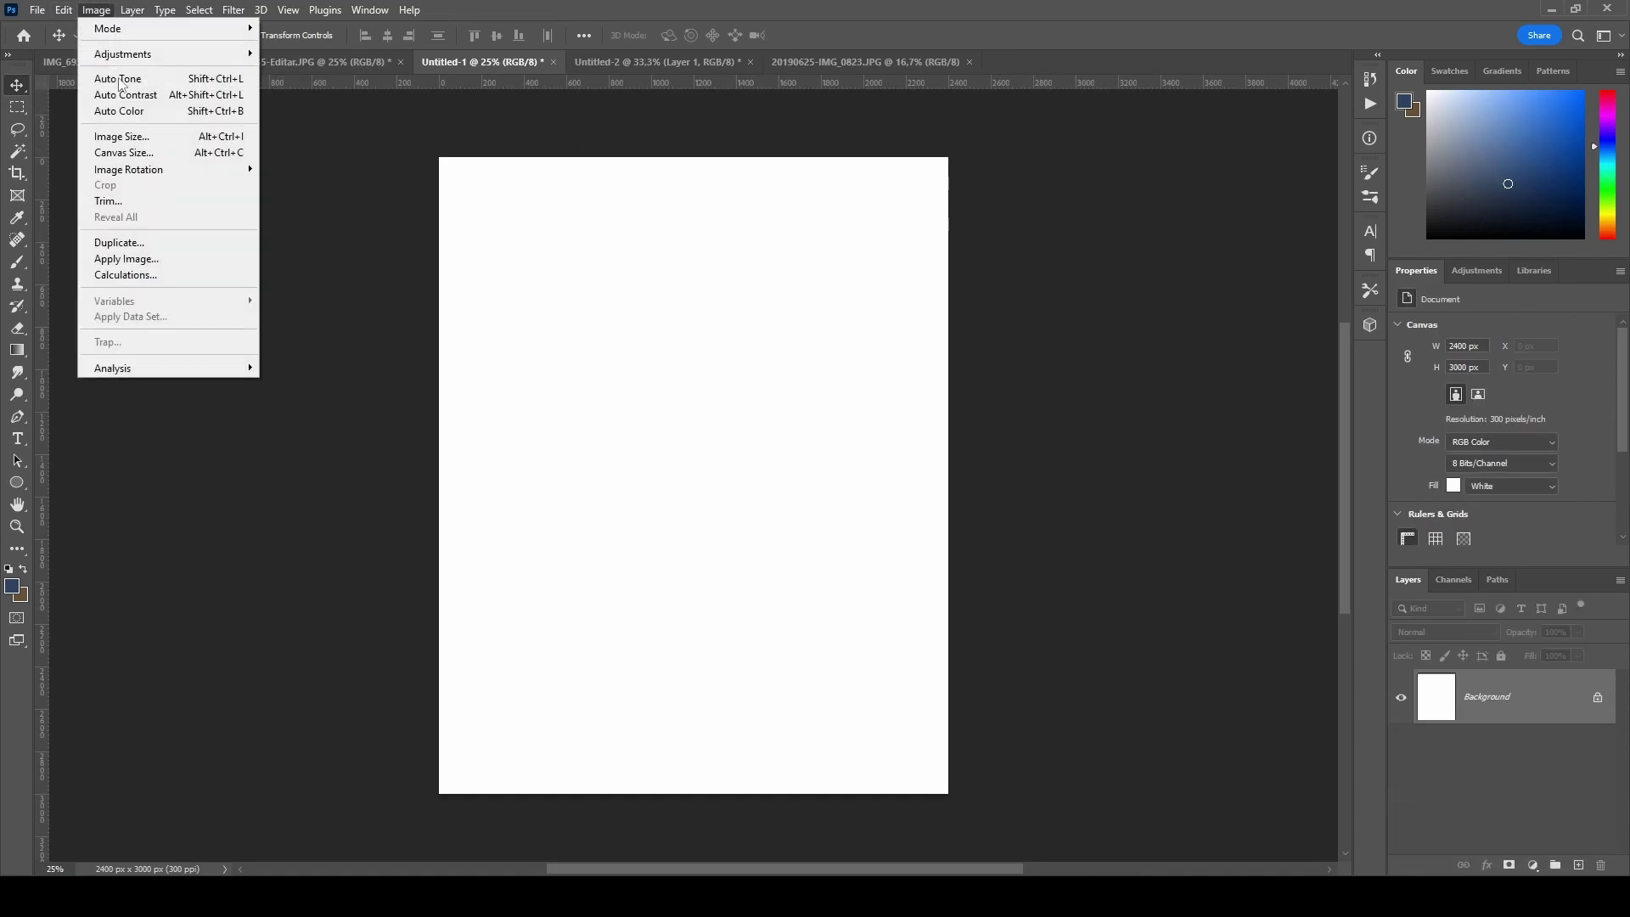
{"action": "left_click", "coordinate": [141, 134]}
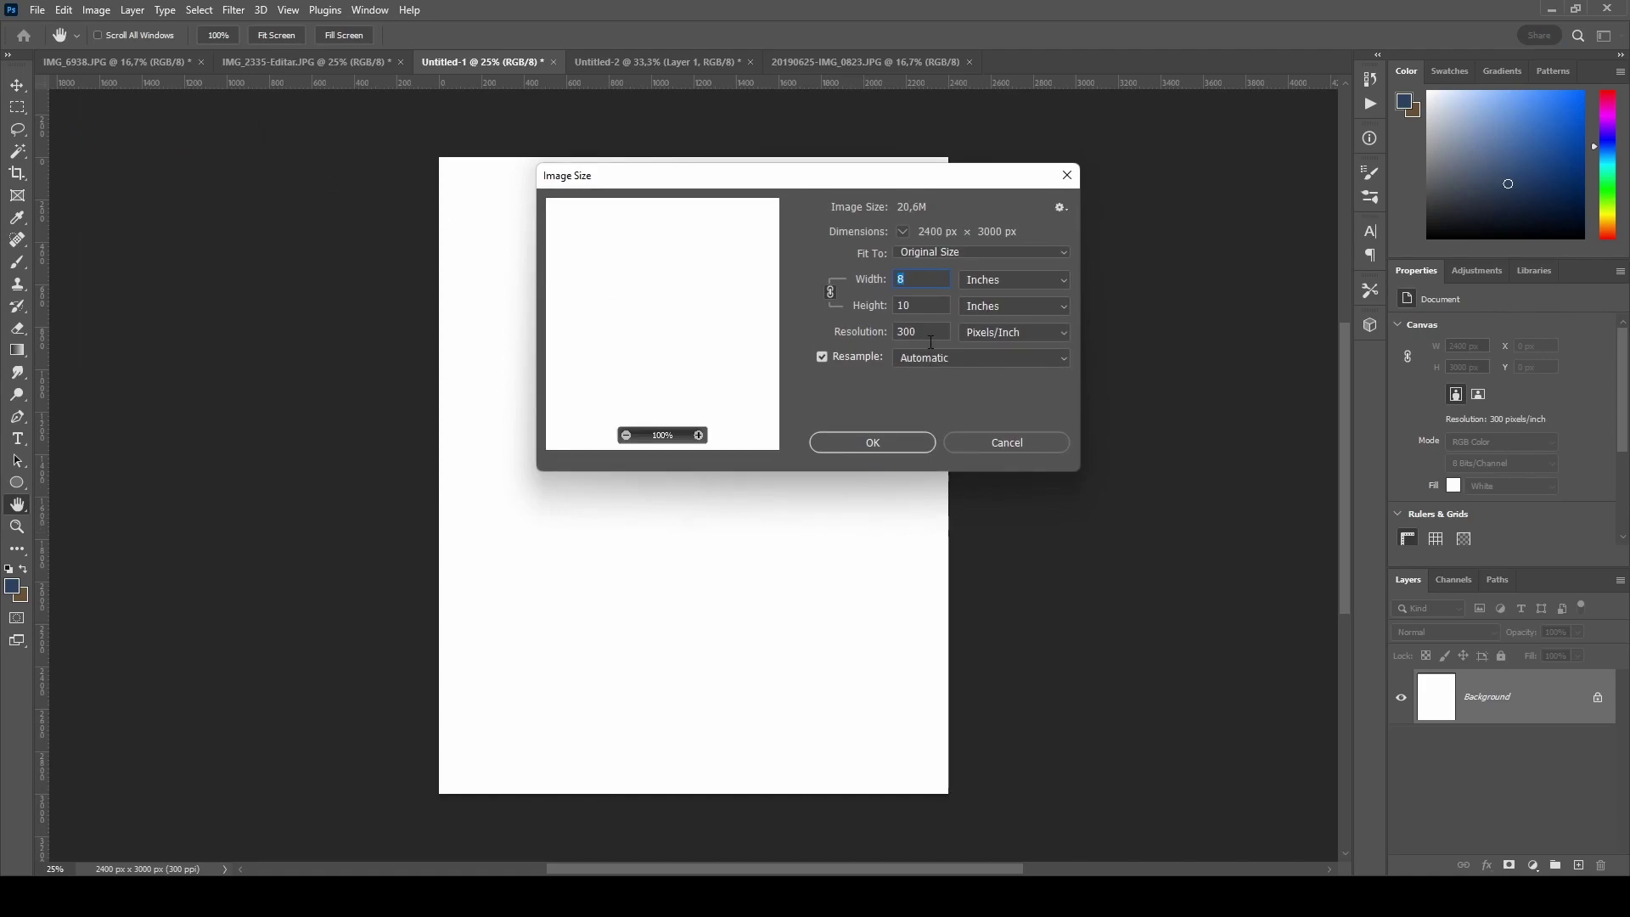
{"action": "left_click", "coordinate": [1008, 440]}
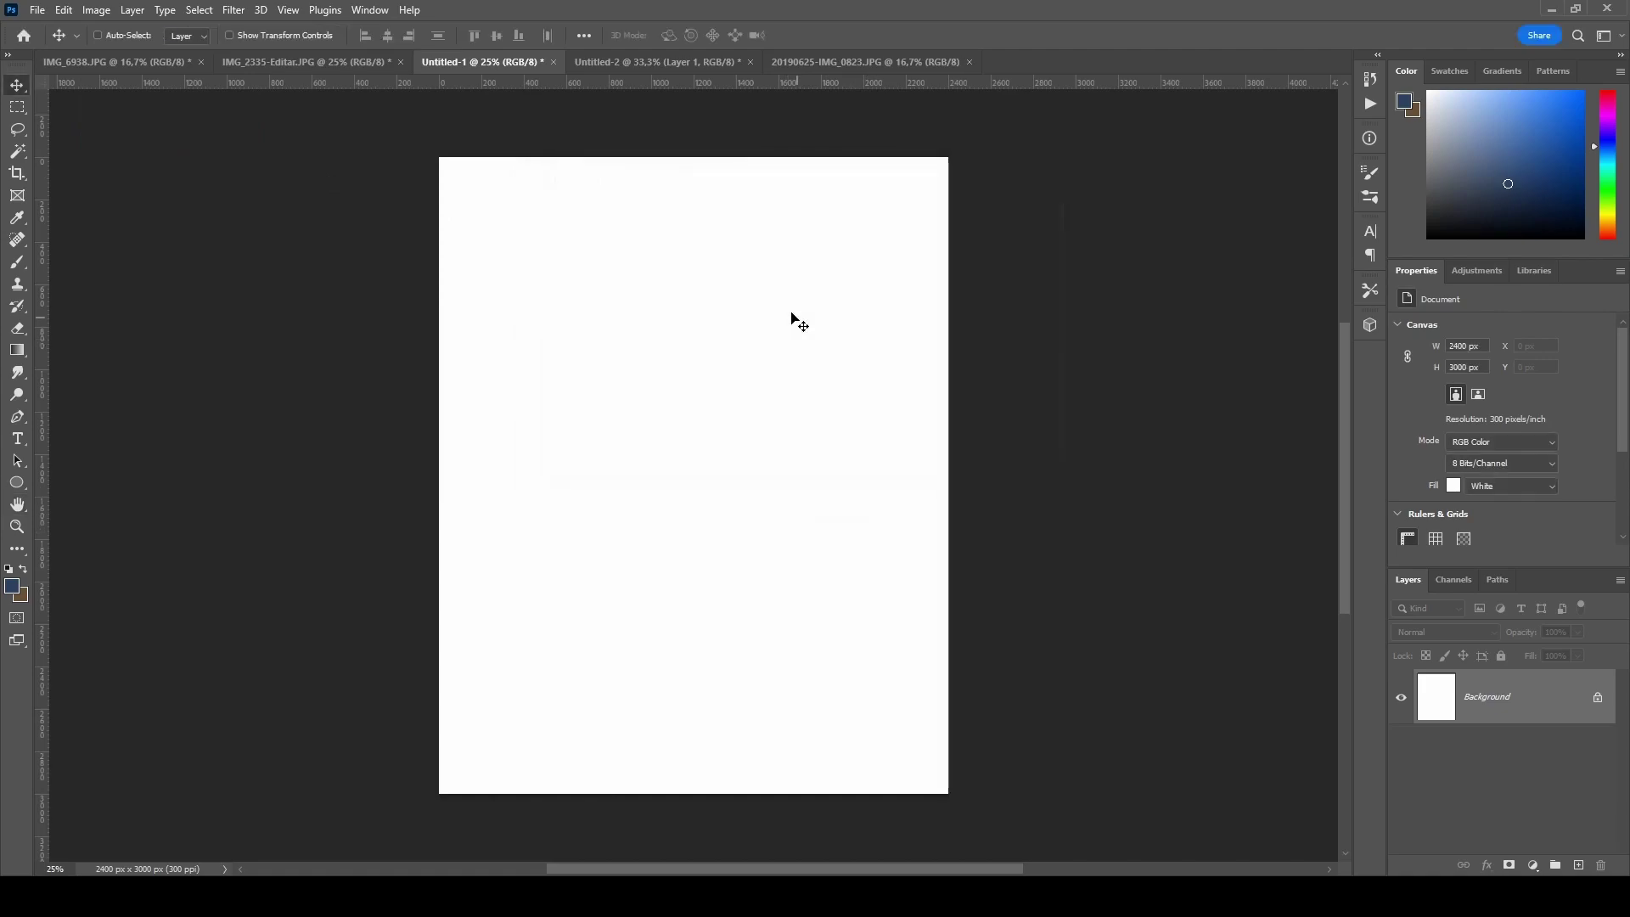
Resize 20190625-IMG_0823.JPG to a height of 9,12 inches, keeping its proportions and its 150 pixels/inch resolution.
{"action": "left_click", "coordinate": [802, 59]}
{"action": "left_click", "coordinate": [96, 9]}
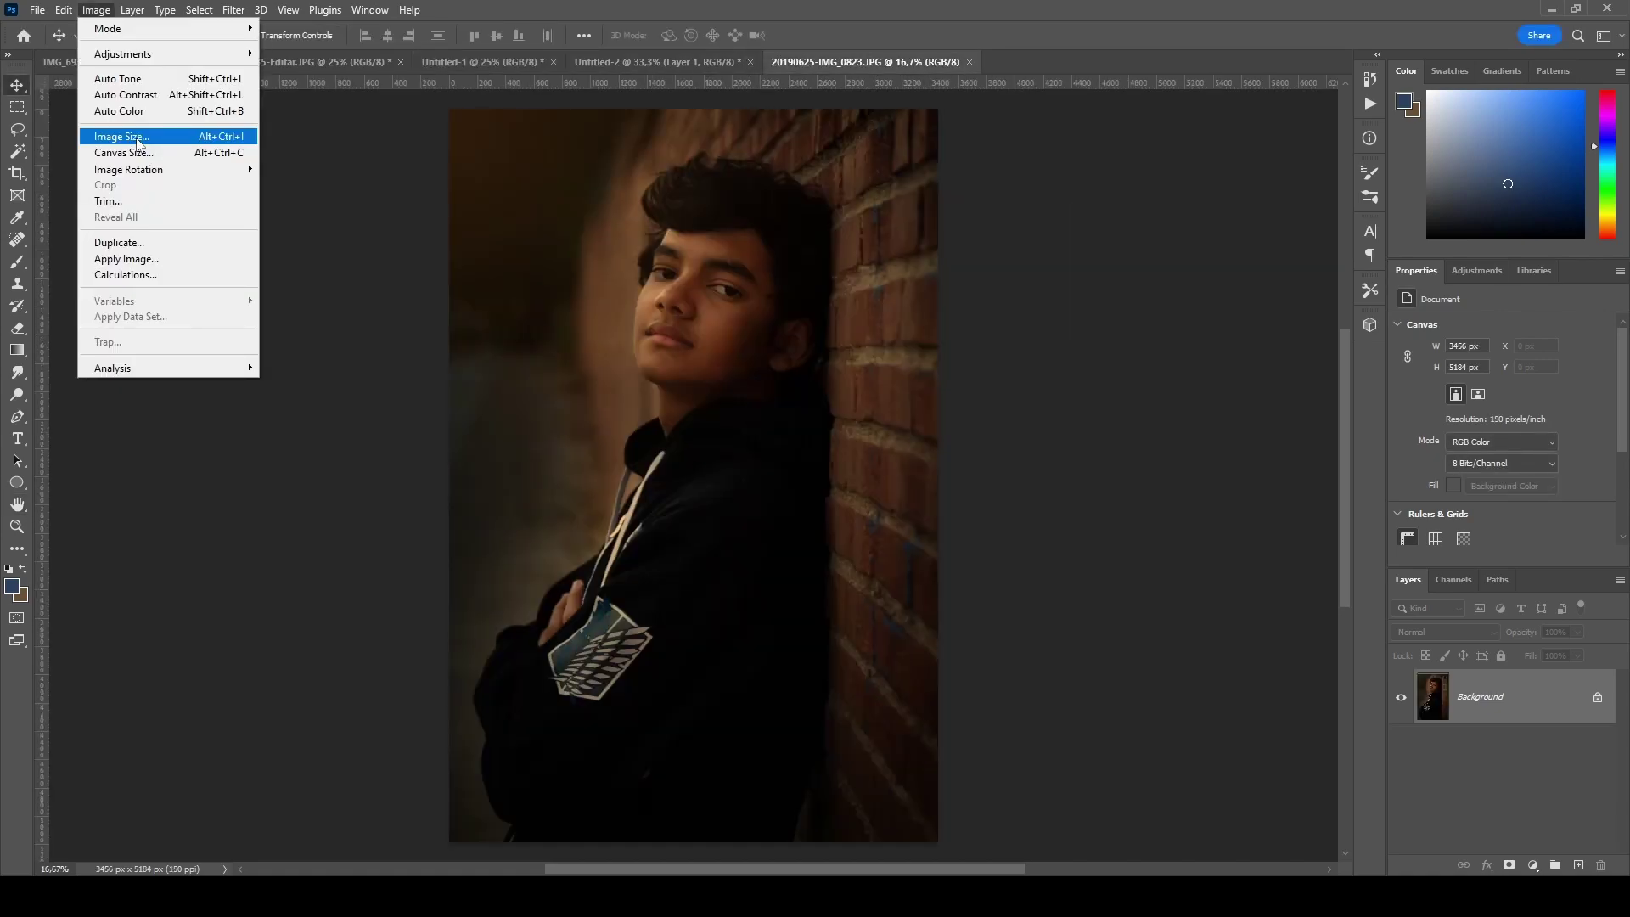
{"action": "left_click", "coordinate": [121, 137]}
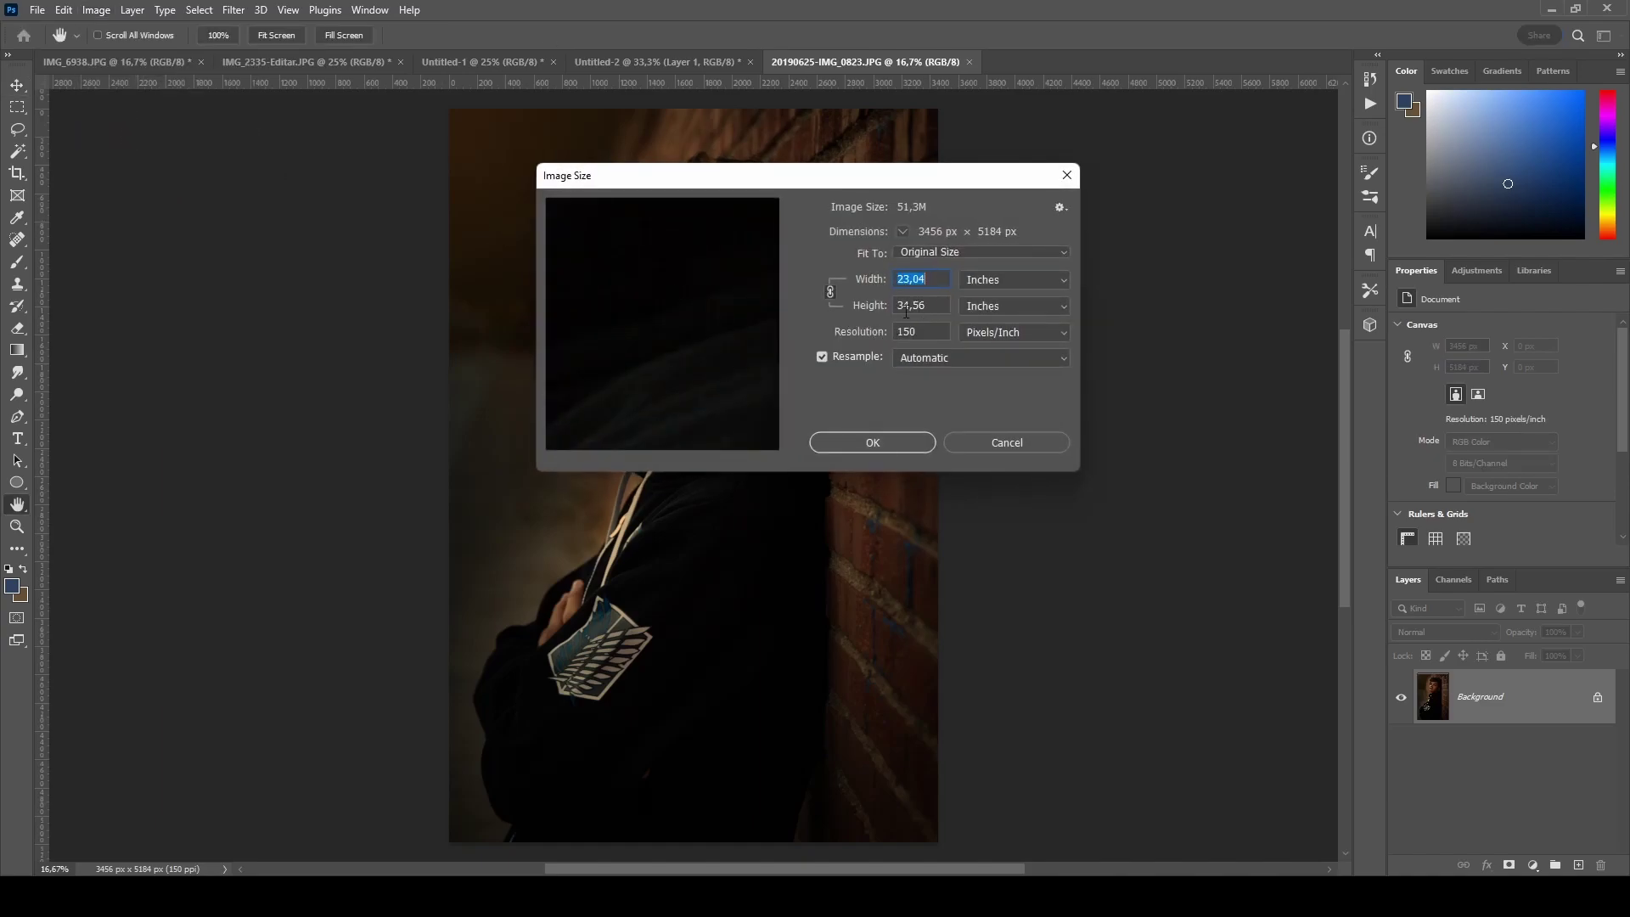
{"action": "key", "text": "Tab"}
{"action": "type", "text": "9,12"}
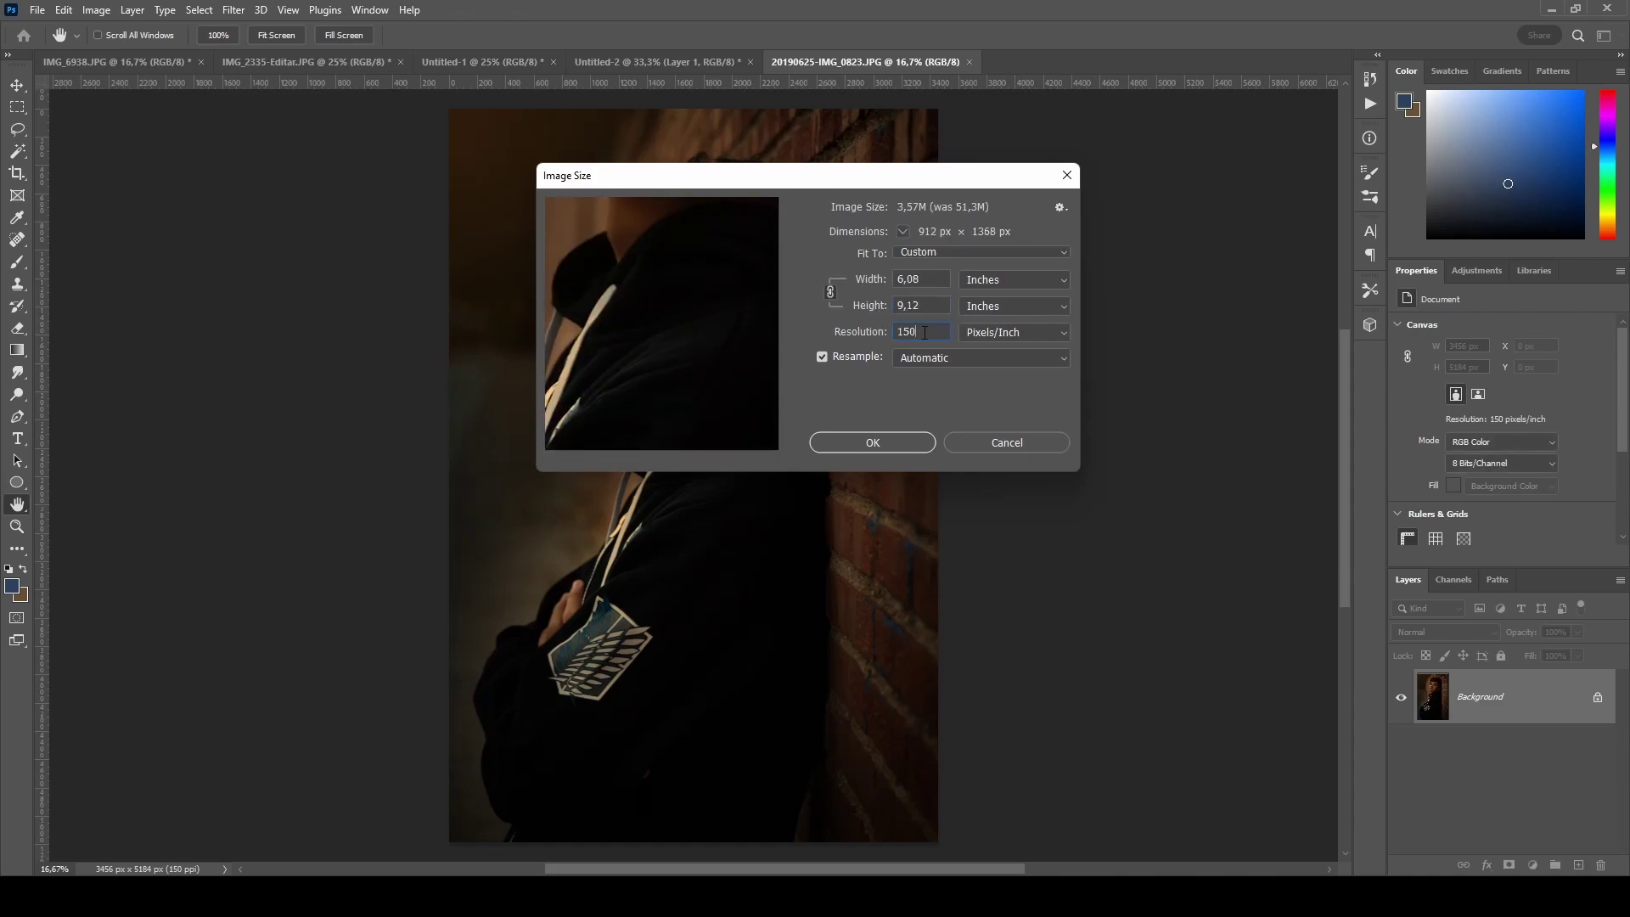
{"action": "left_click_drag", "start_coordinate": [924, 332], "coordinate": [897, 334]}
{"action": "left_click", "coordinate": [886, 442]}
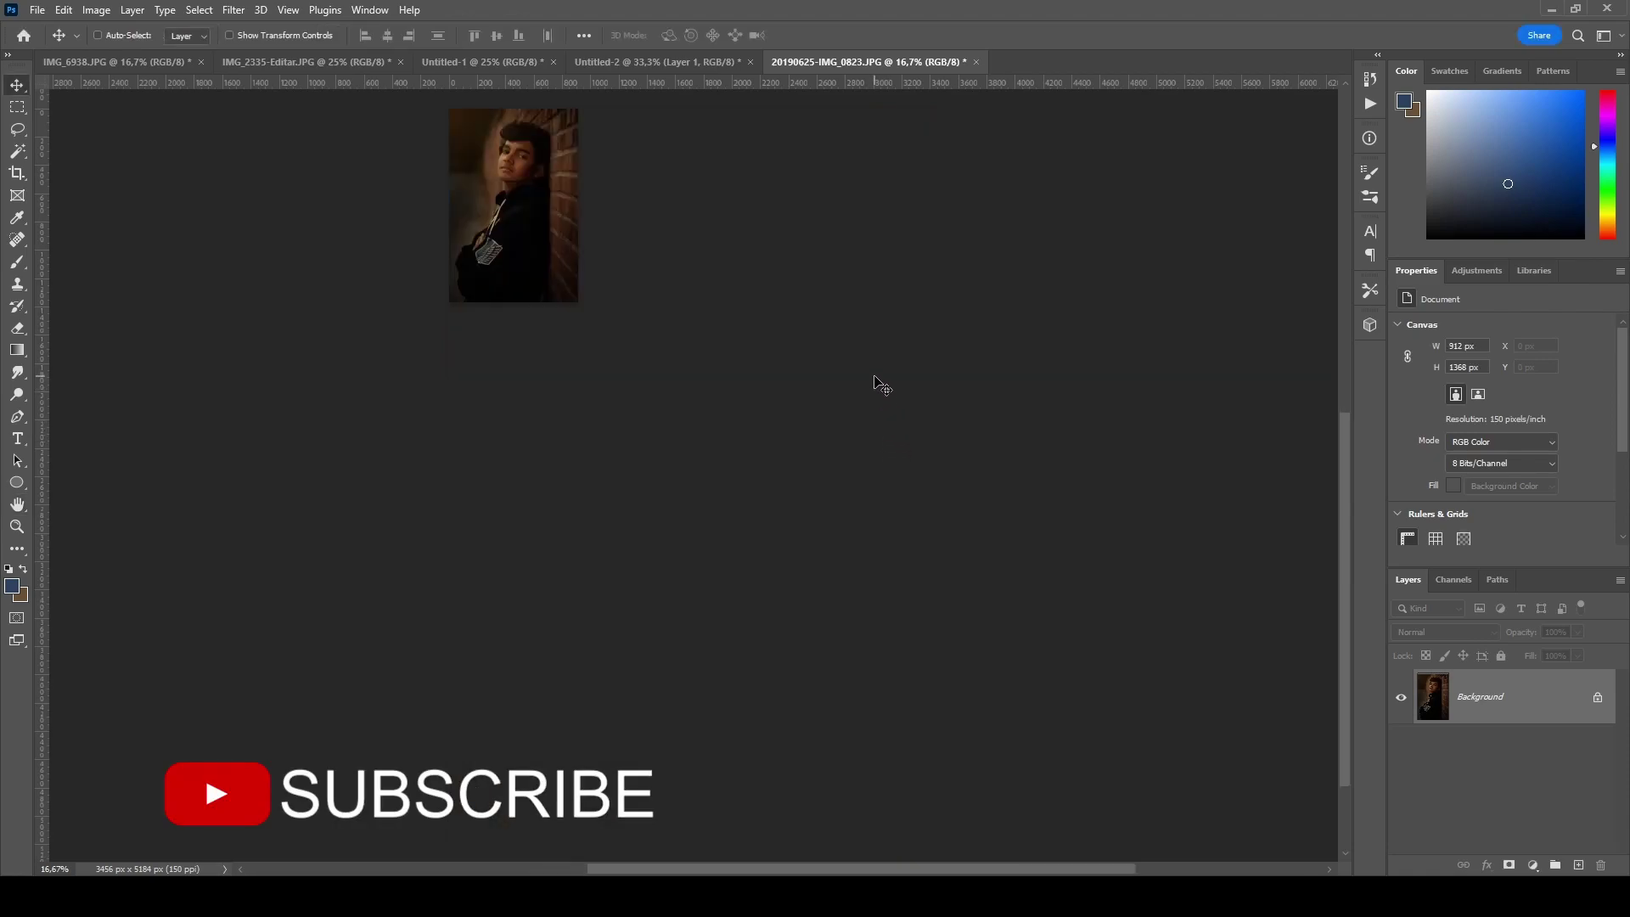
Try a pasted copy of the entire resized 20190625-IMG_0823.JPG in Untitled-1, and delete the pasted layer.
{"action": "key", "text": "ctrl+a"}
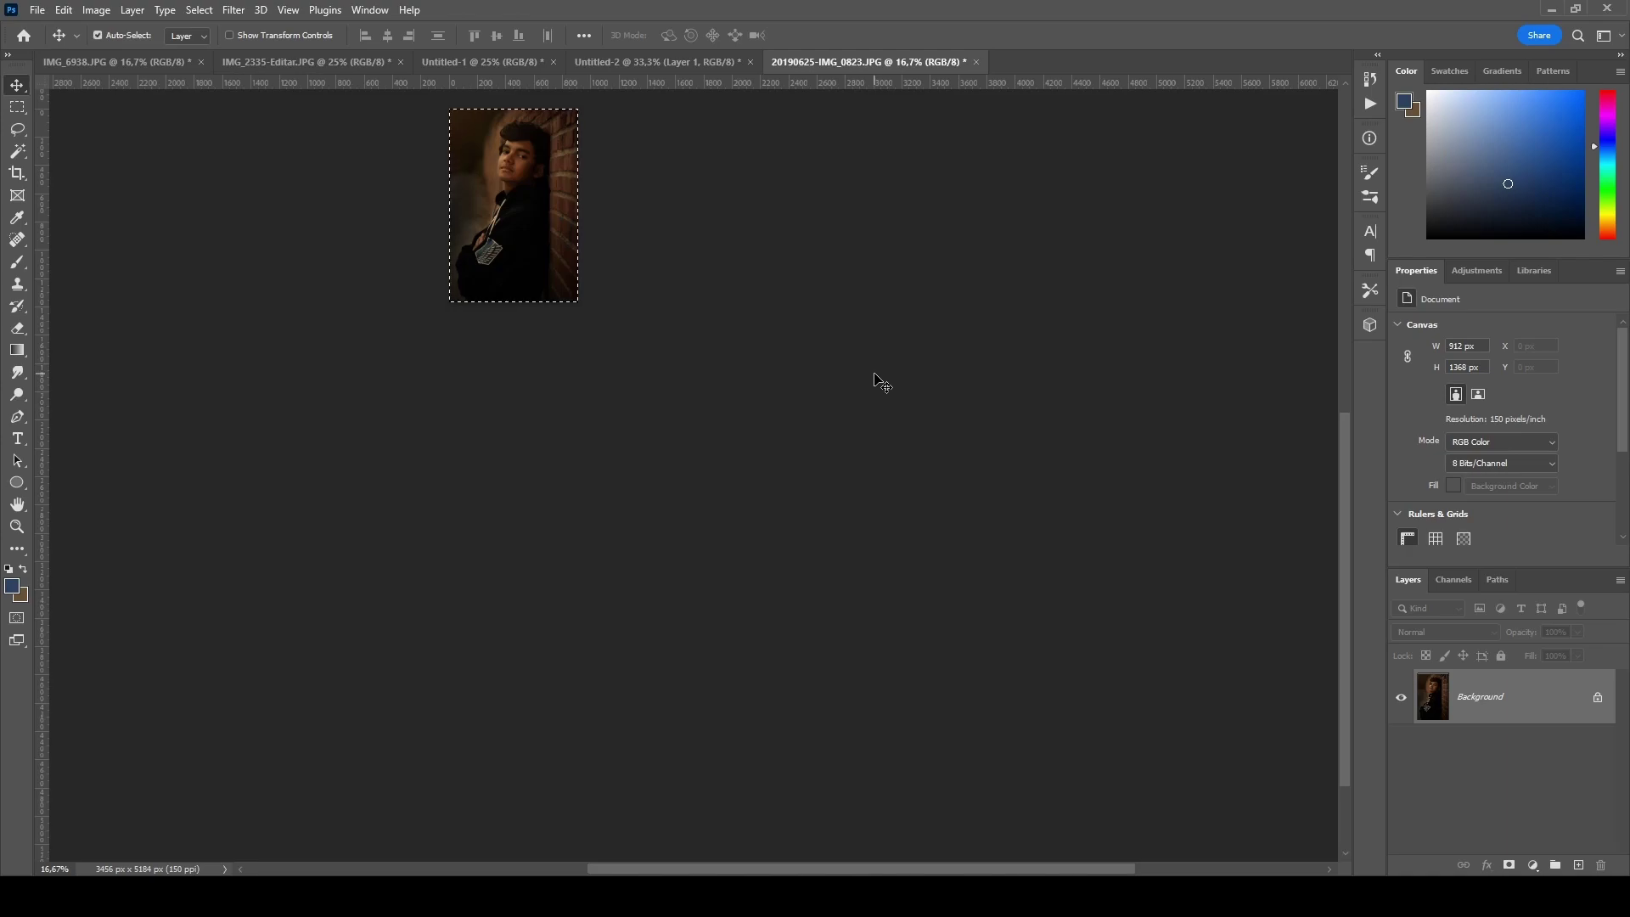
{"action": "left_click", "coordinate": [439, 62]}
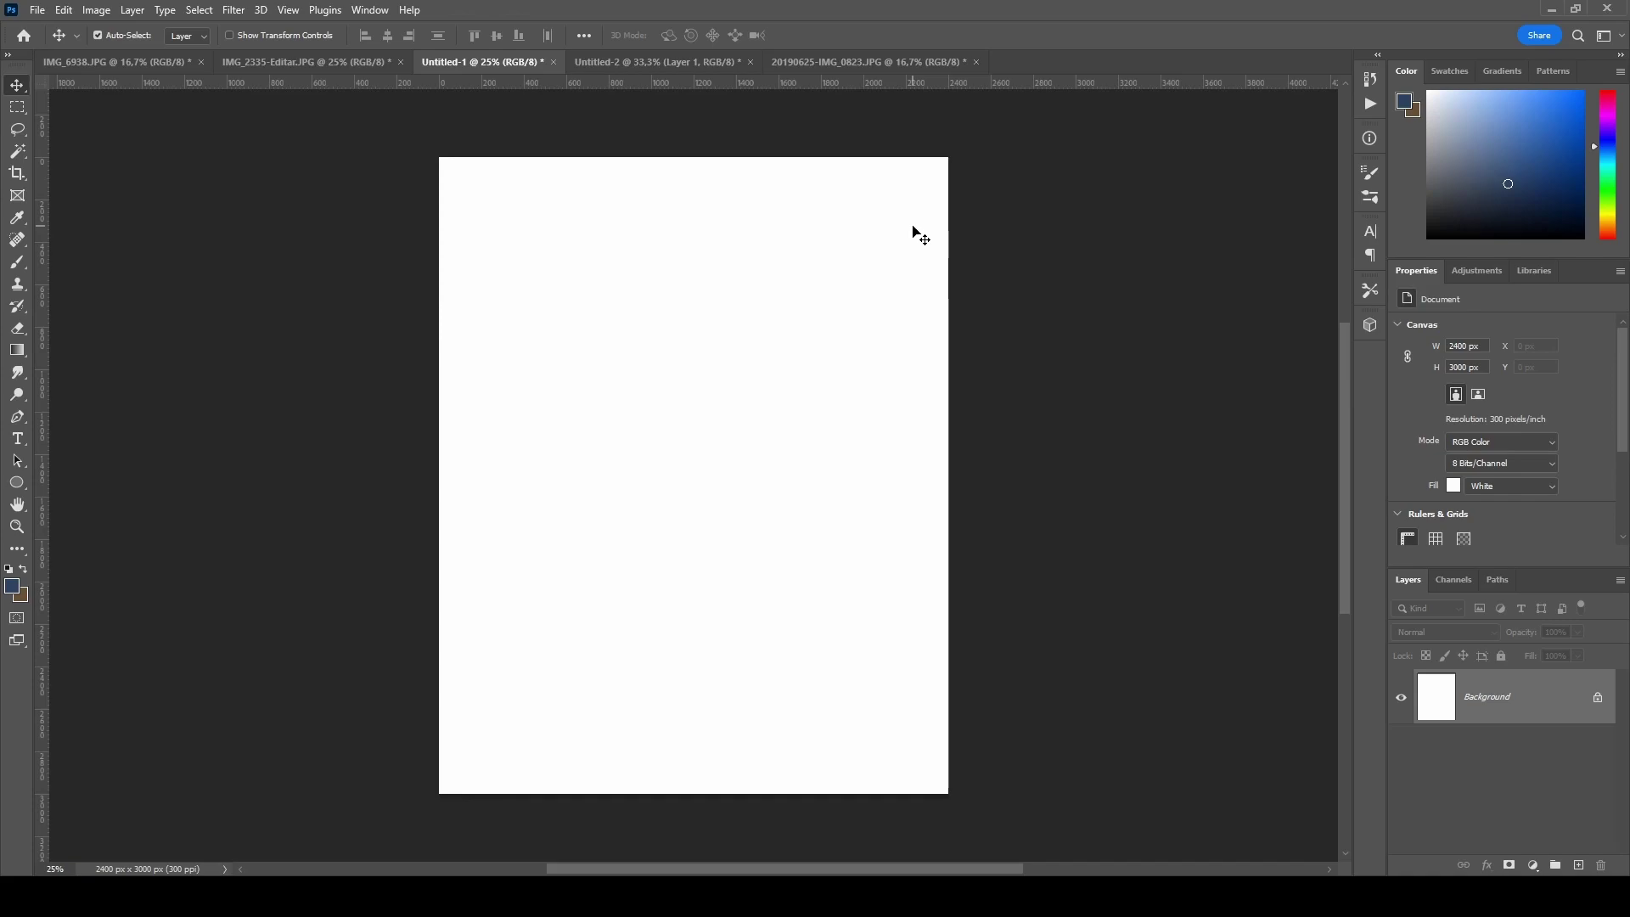
{"action": "key", "text": "ctrl+v"}
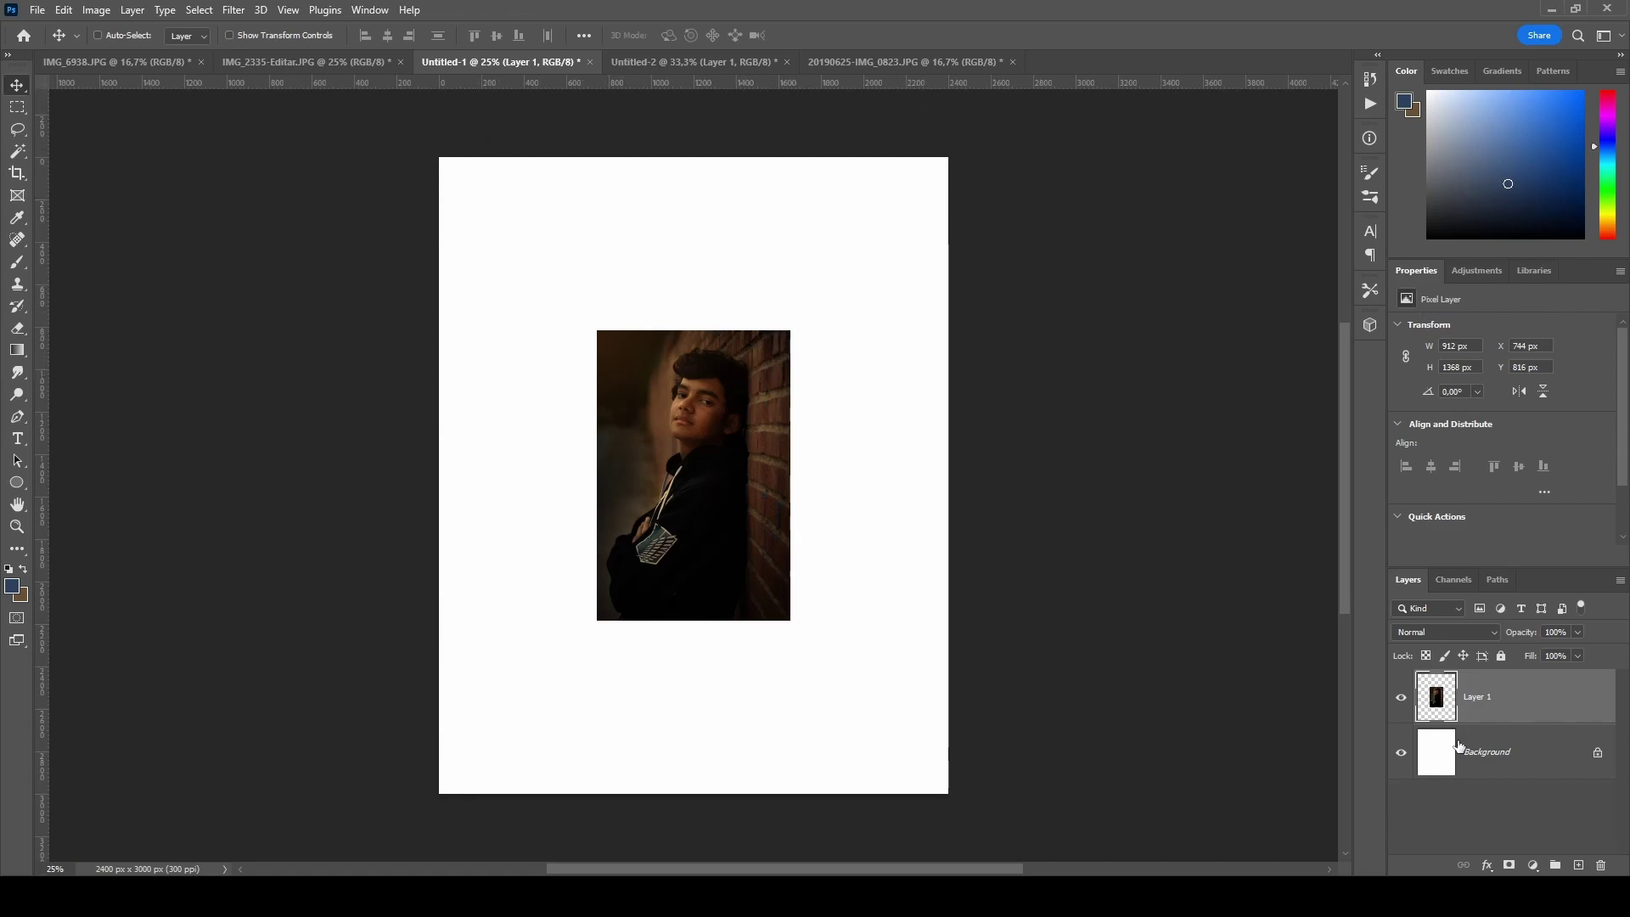
{"action": "left_click_drag", "start_coordinate": [1491, 703], "coordinate": [1597, 864]}
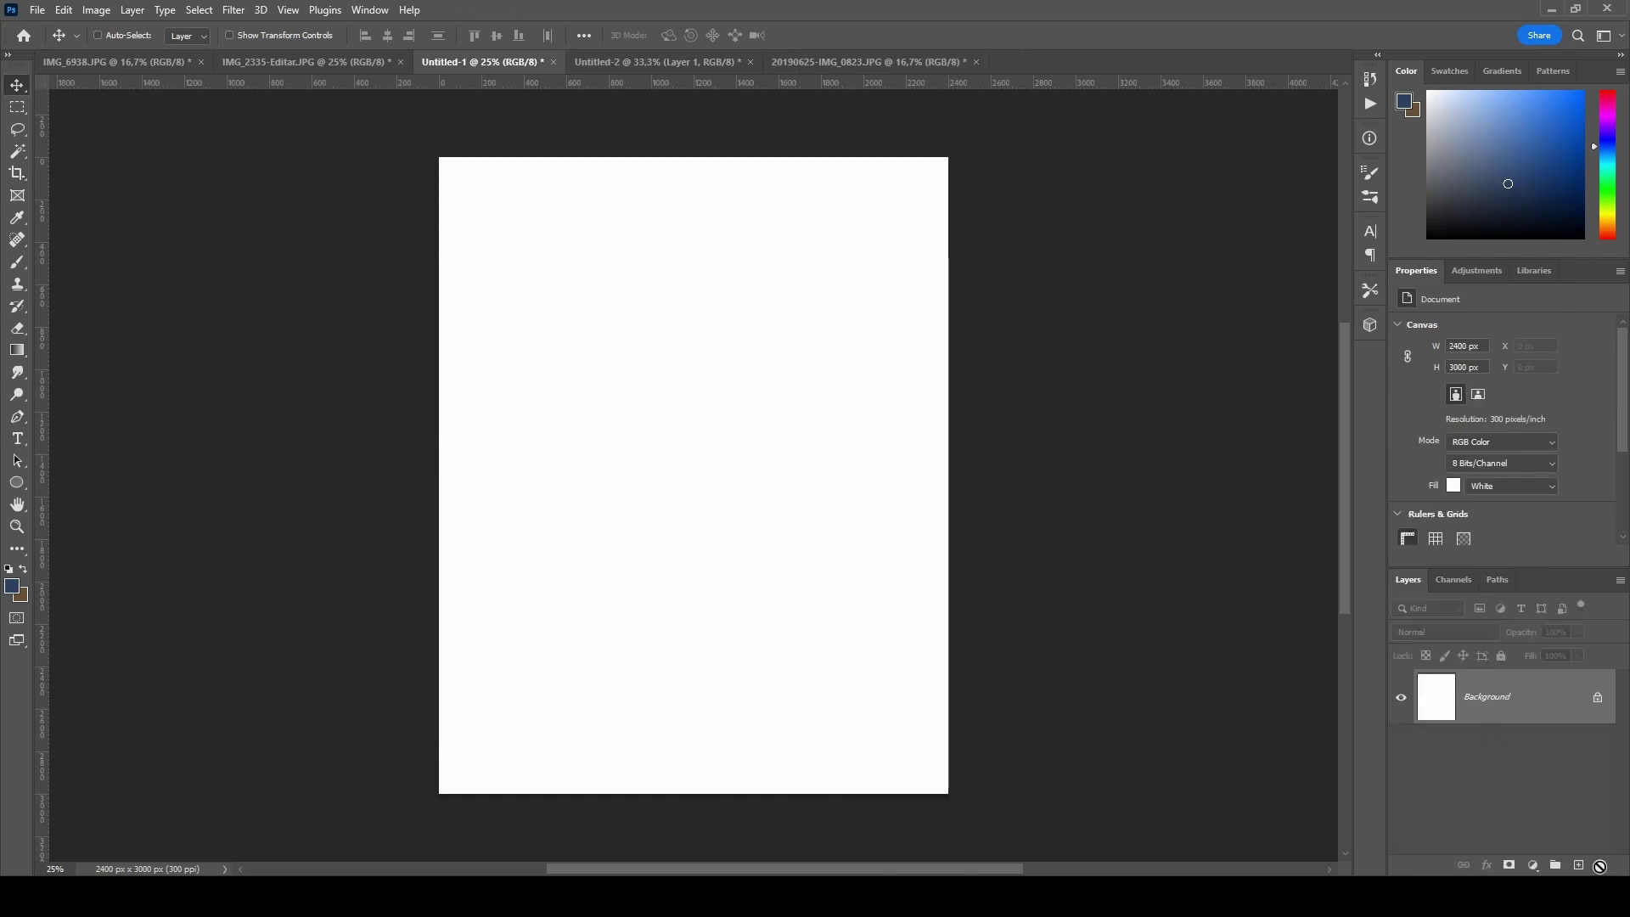
Set the resolution of Untitled-1 to 150 pixels/inch, keeping its size at 8 x 10 inches.
{"action": "left_click", "coordinate": [97, 10]}
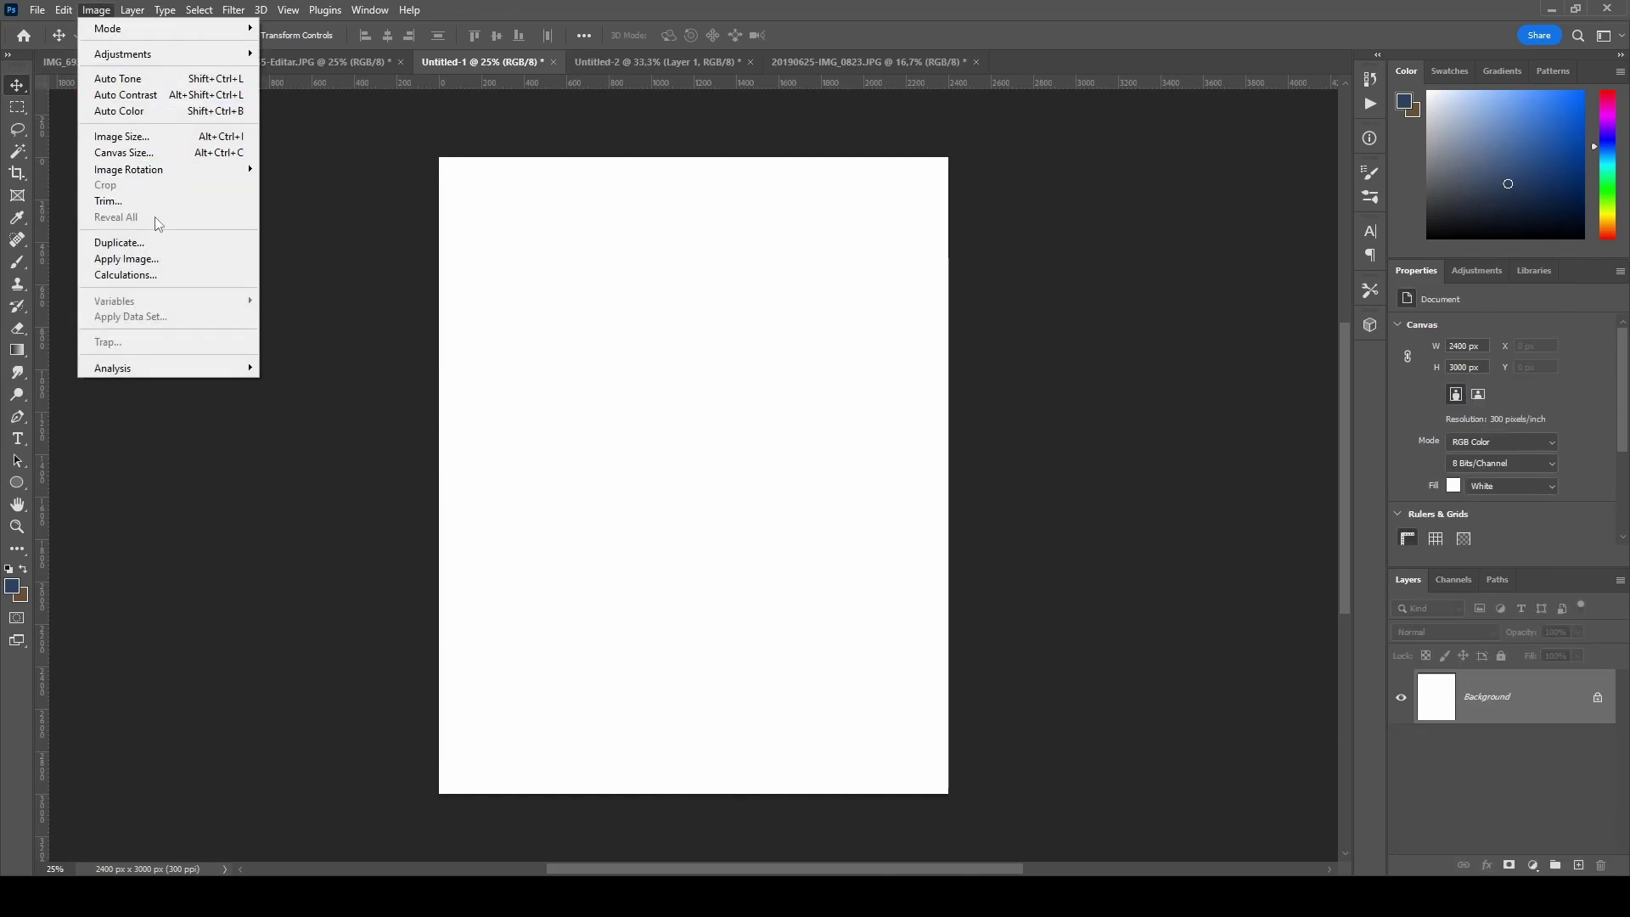
{"action": "left_click", "coordinate": [146, 137]}
{"action": "double_click", "coordinate": [914, 332]}
{"action": "type", "text": "150"}
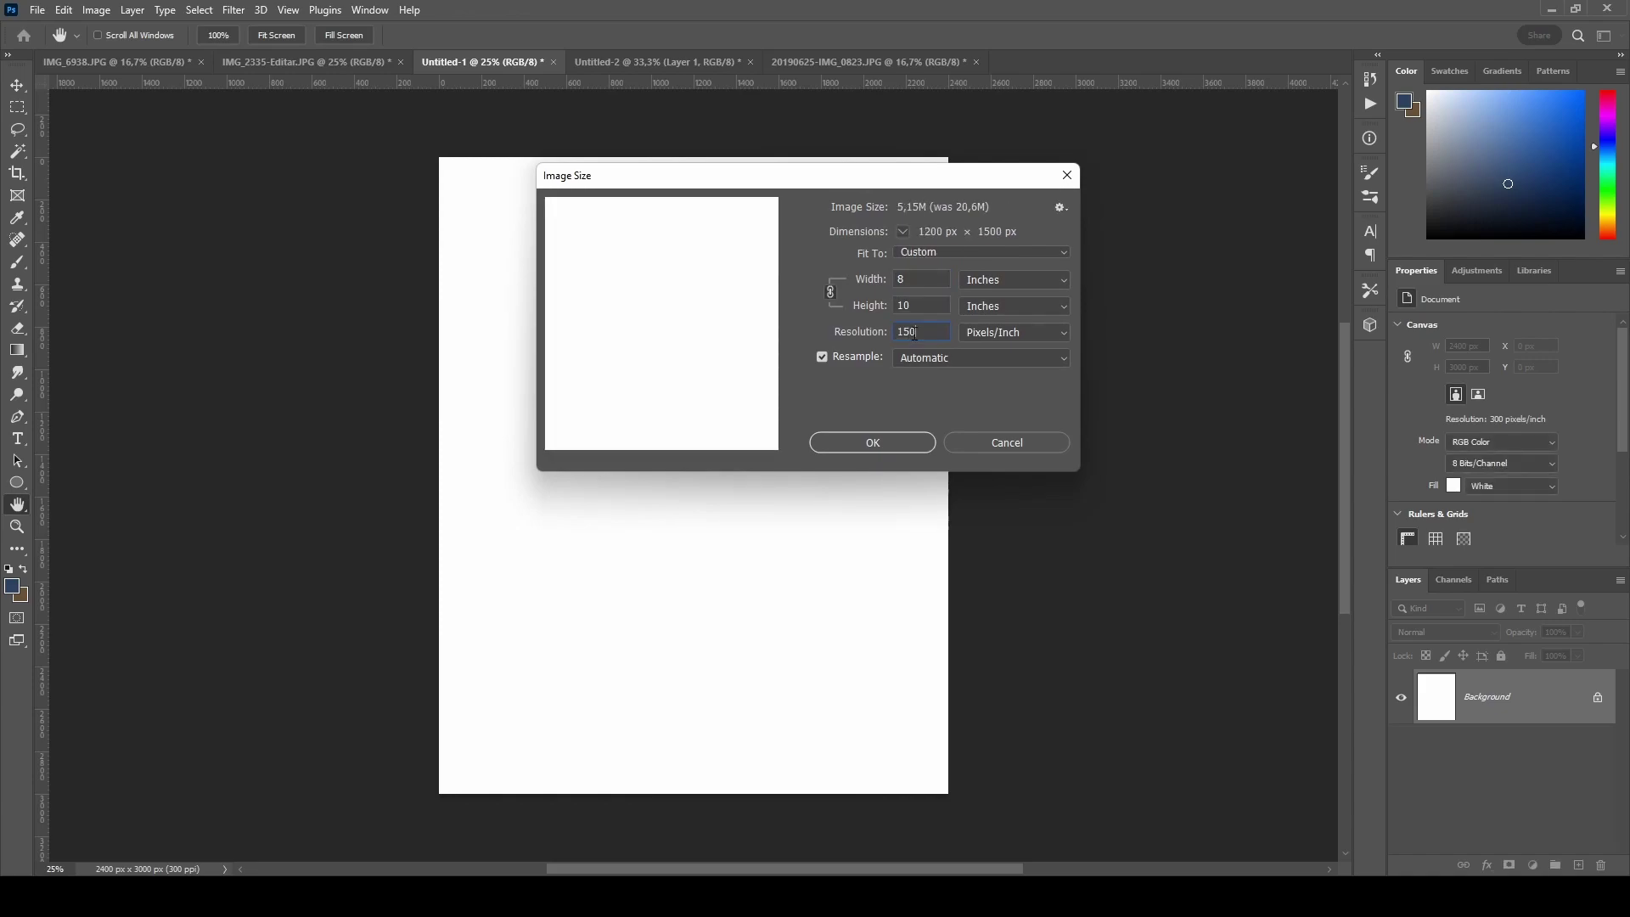
{"action": "key", "text": "Return"}
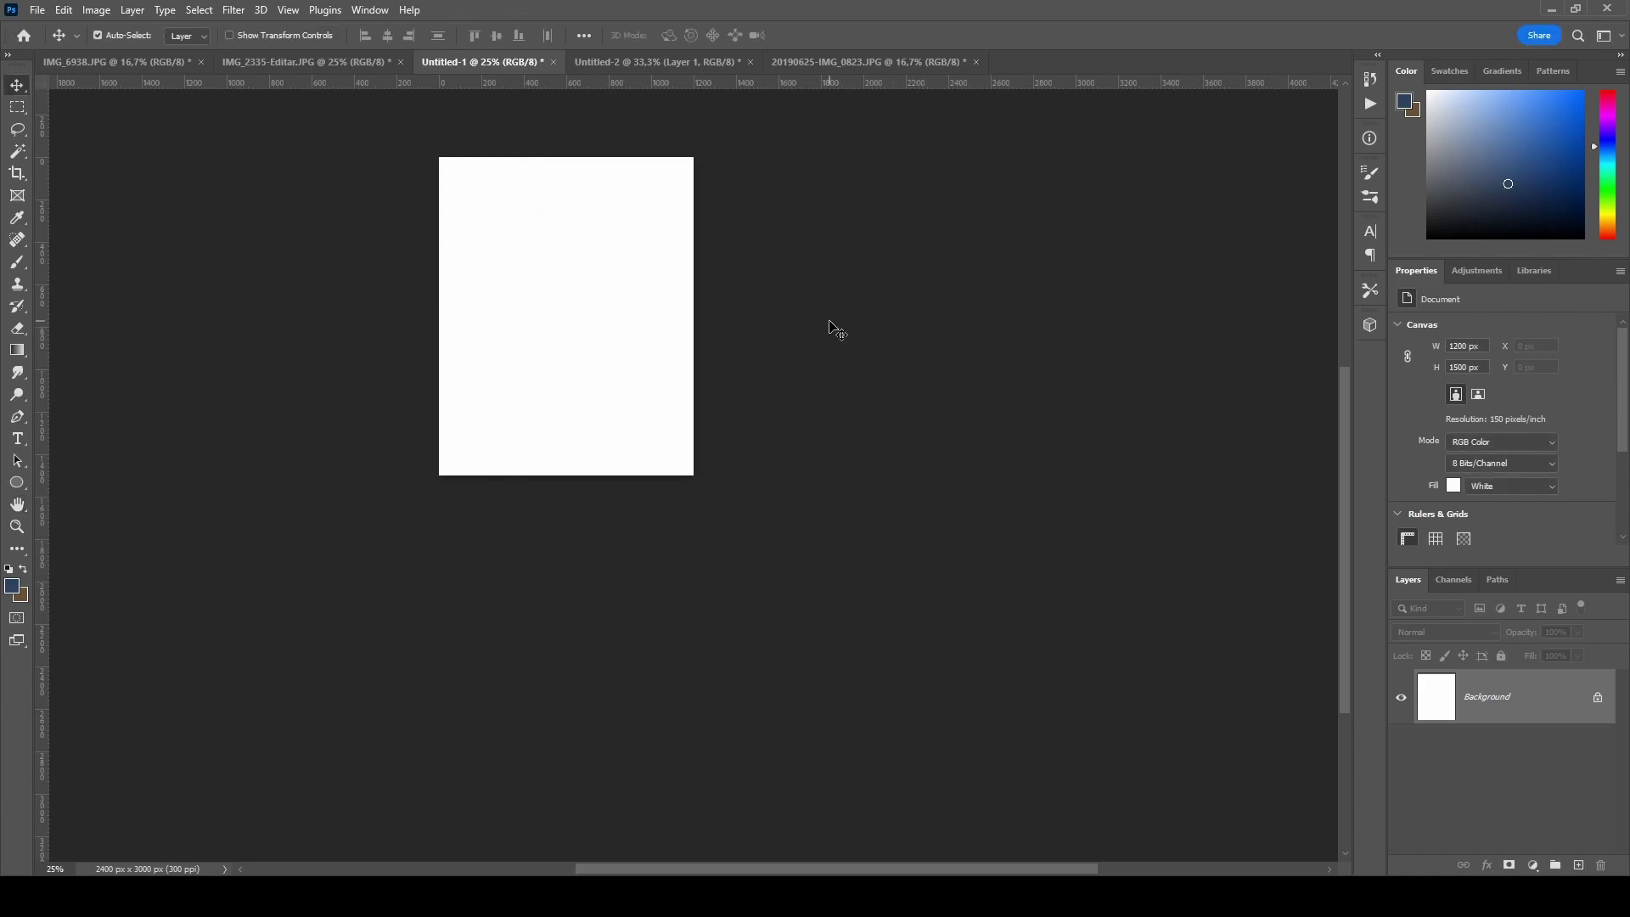
Paste a copy of the entire resized 20190625-IMG_0823.JPG onto the white 150 pixels/inch canvas of Untitled-1.
{"action": "key", "text": "ctrl+0"}
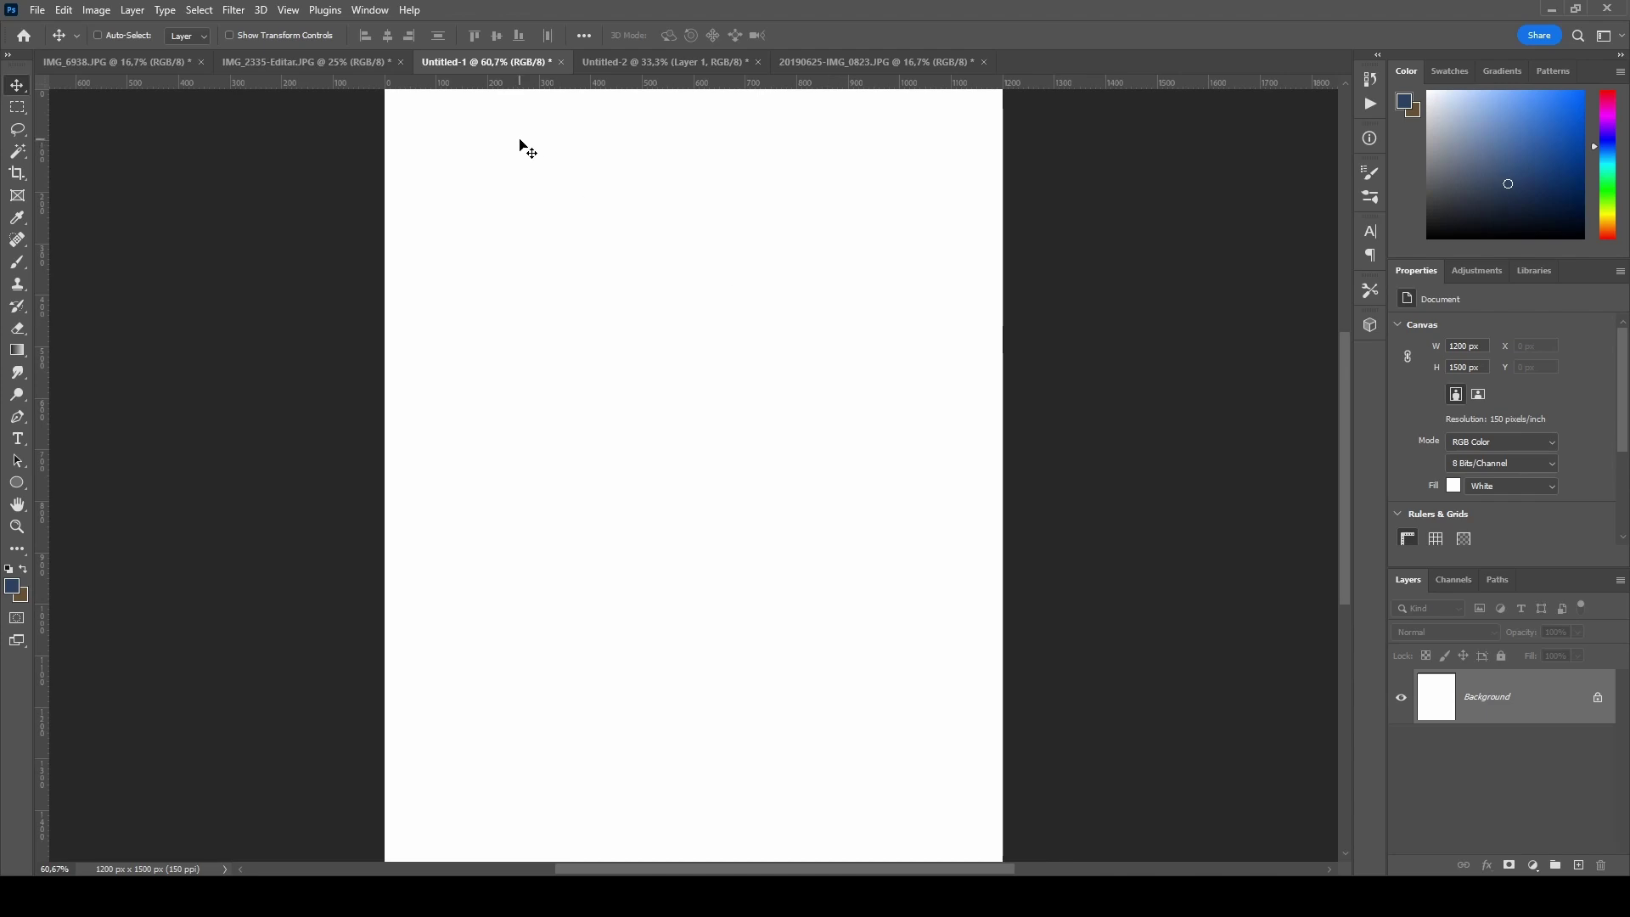
{"action": "left_click", "coordinate": [282, 68]}
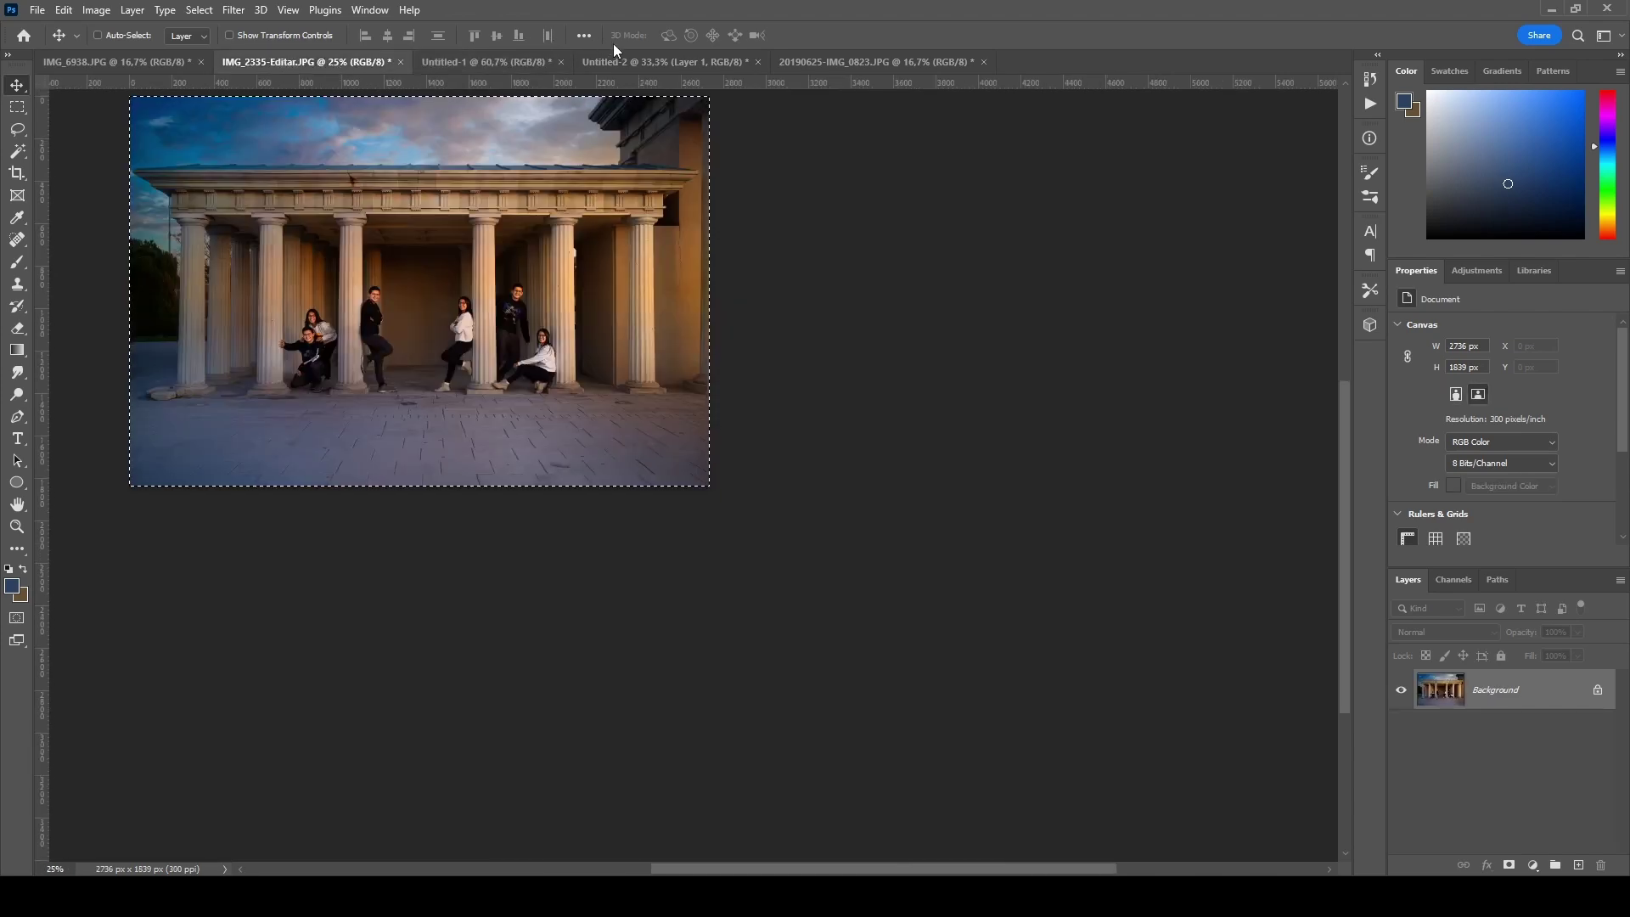
{"action": "left_click", "coordinate": [806, 68]}
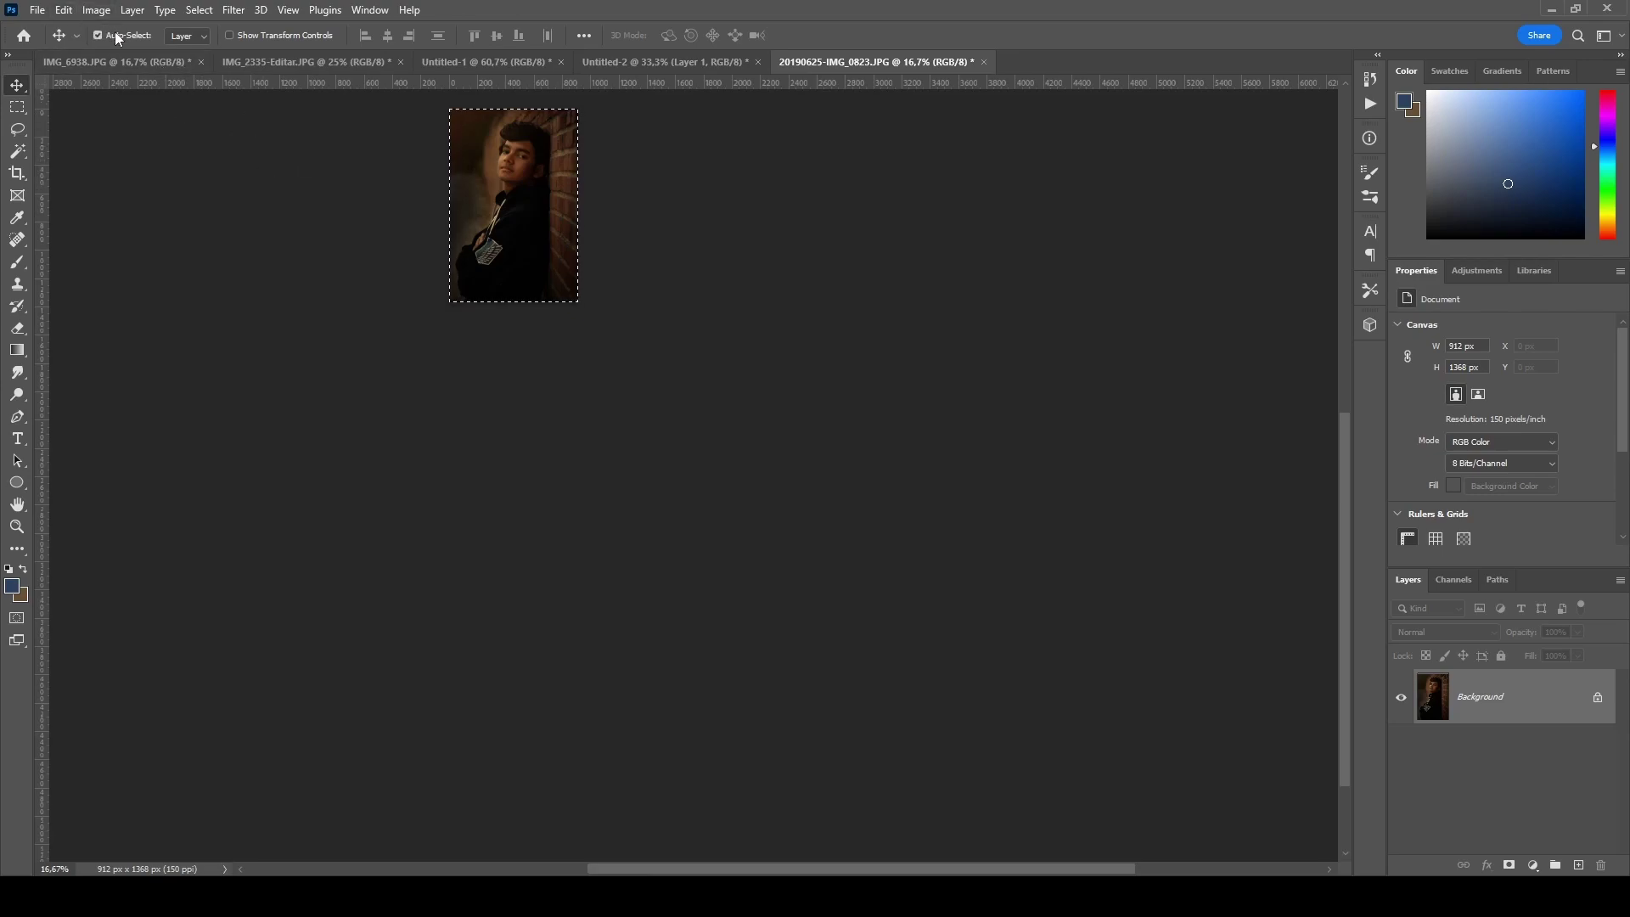
{"action": "left_click", "coordinate": [657, 58]}
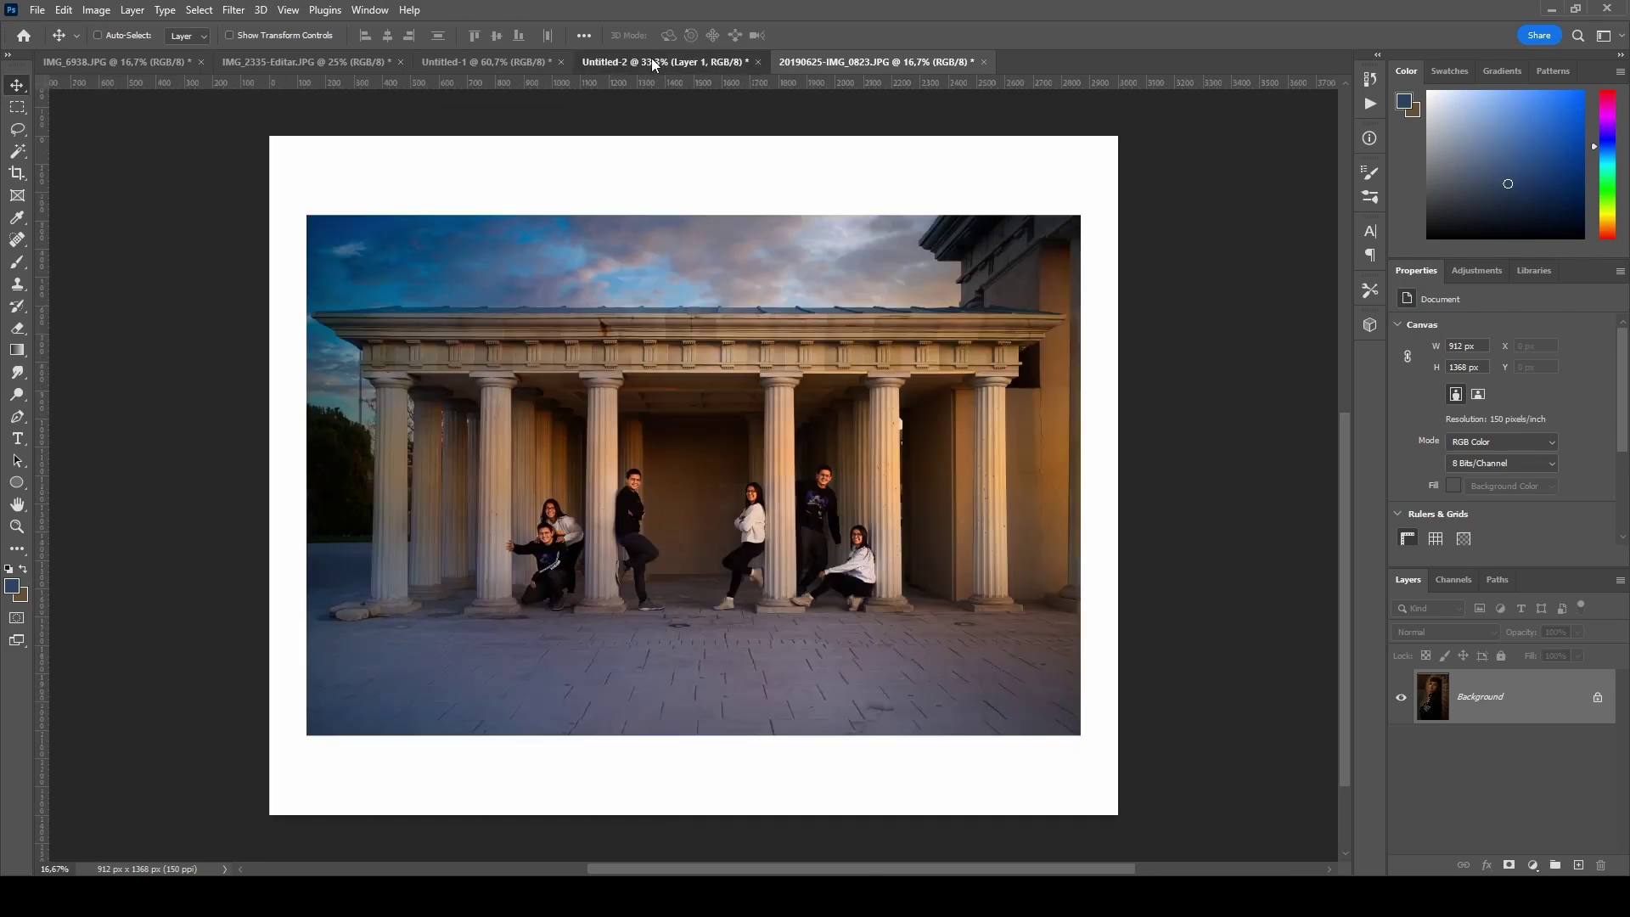
{"action": "left_click", "coordinate": [501, 59]}
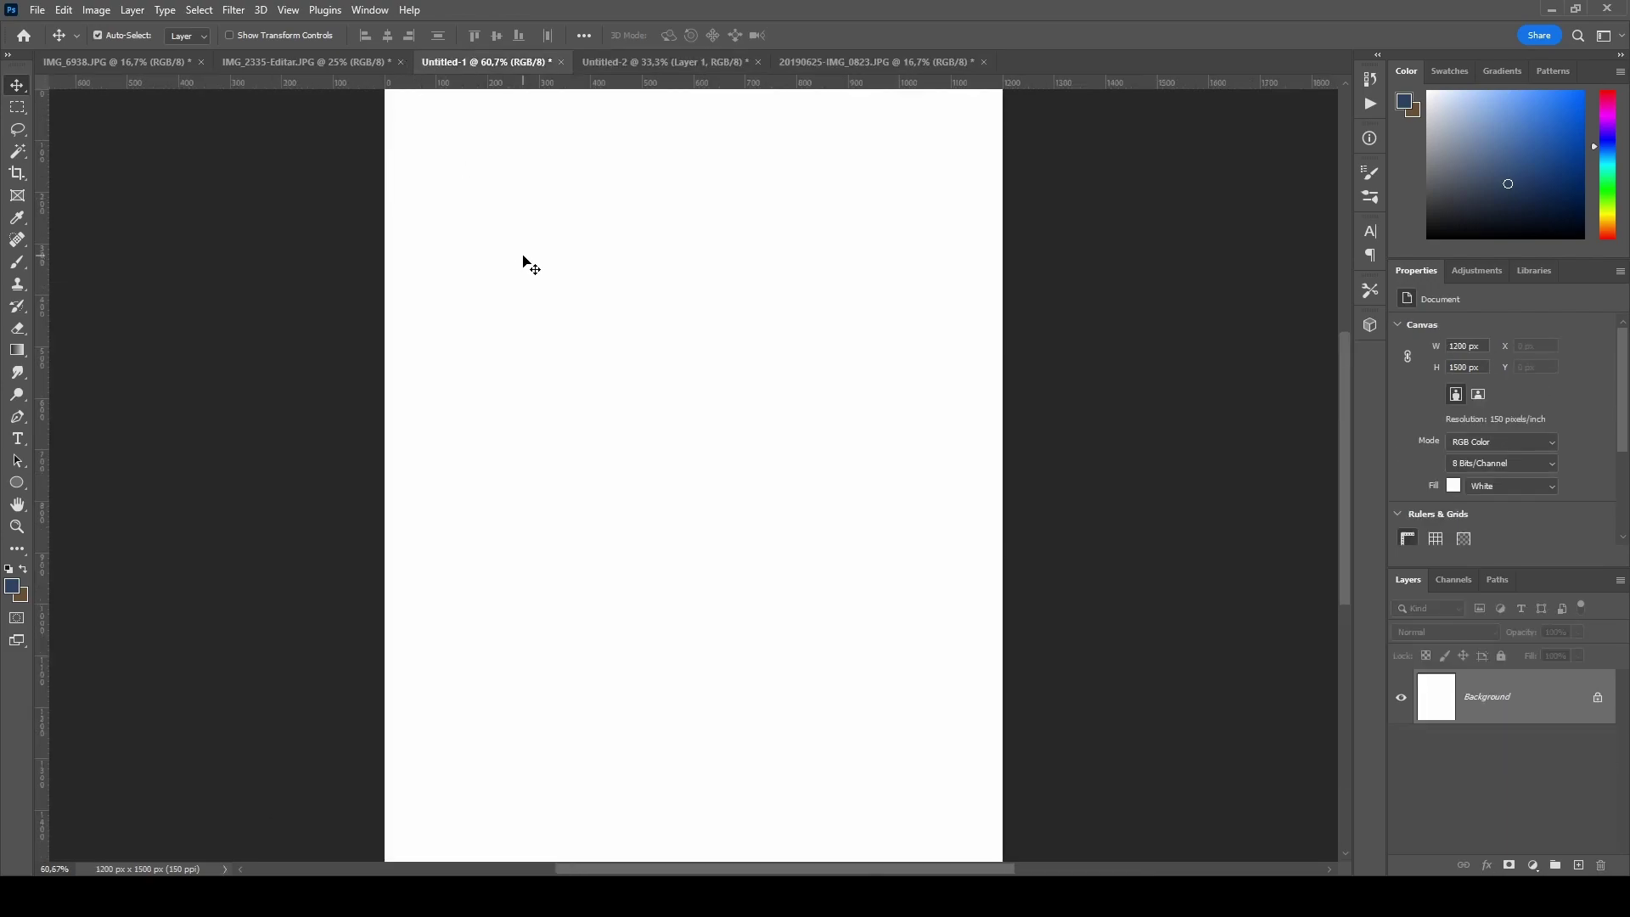
{"action": "key", "text": "ctrl+v"}
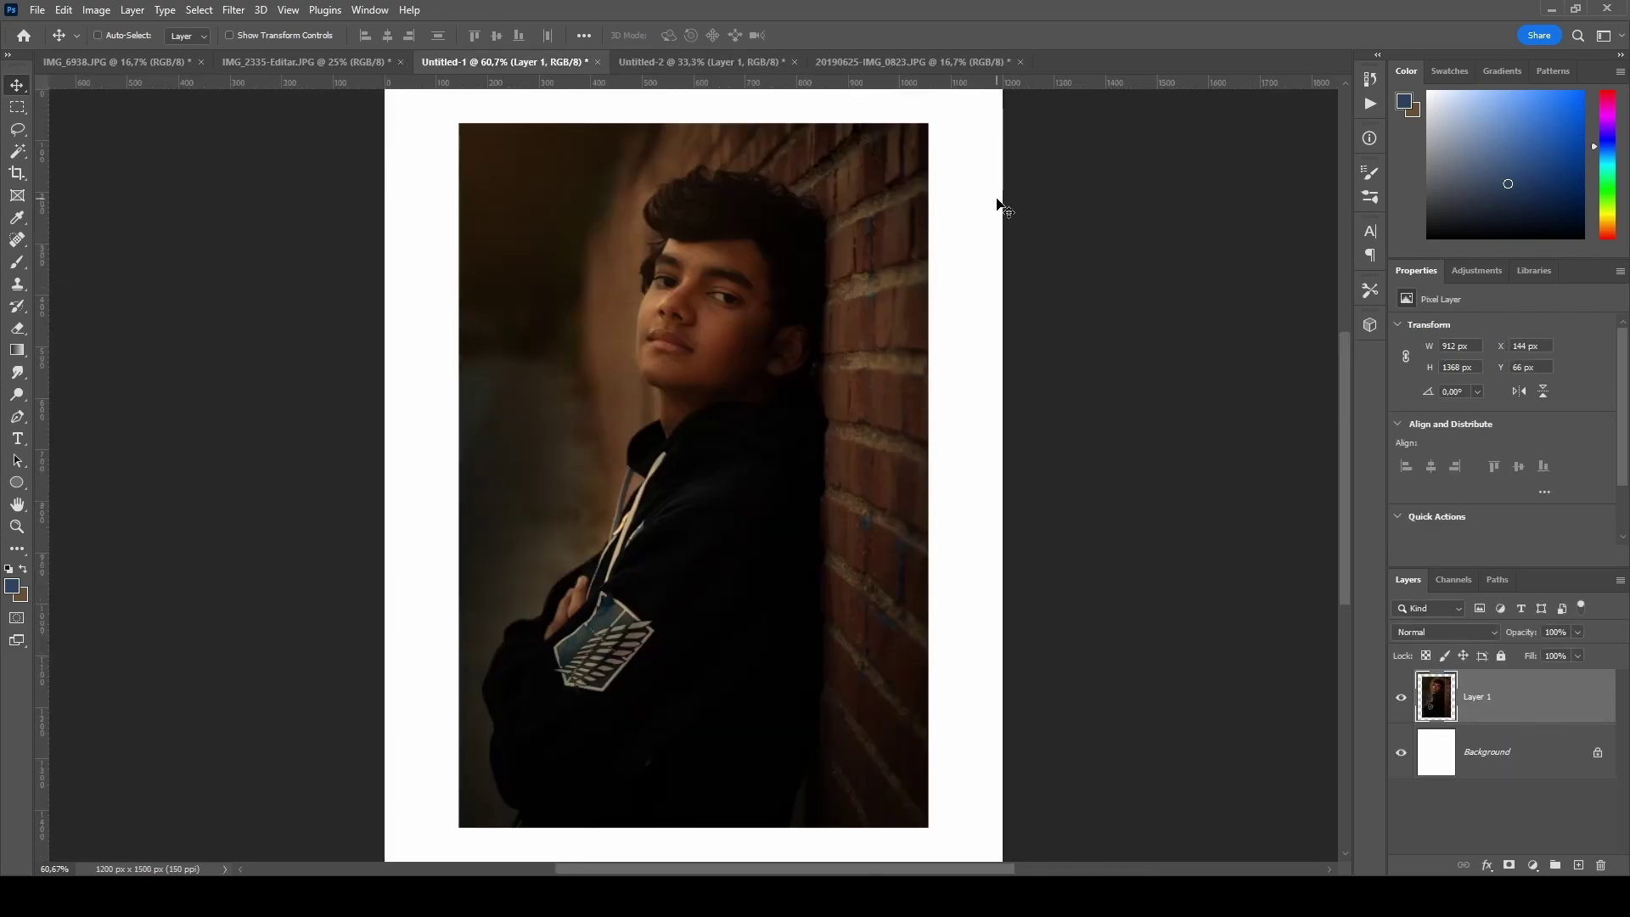